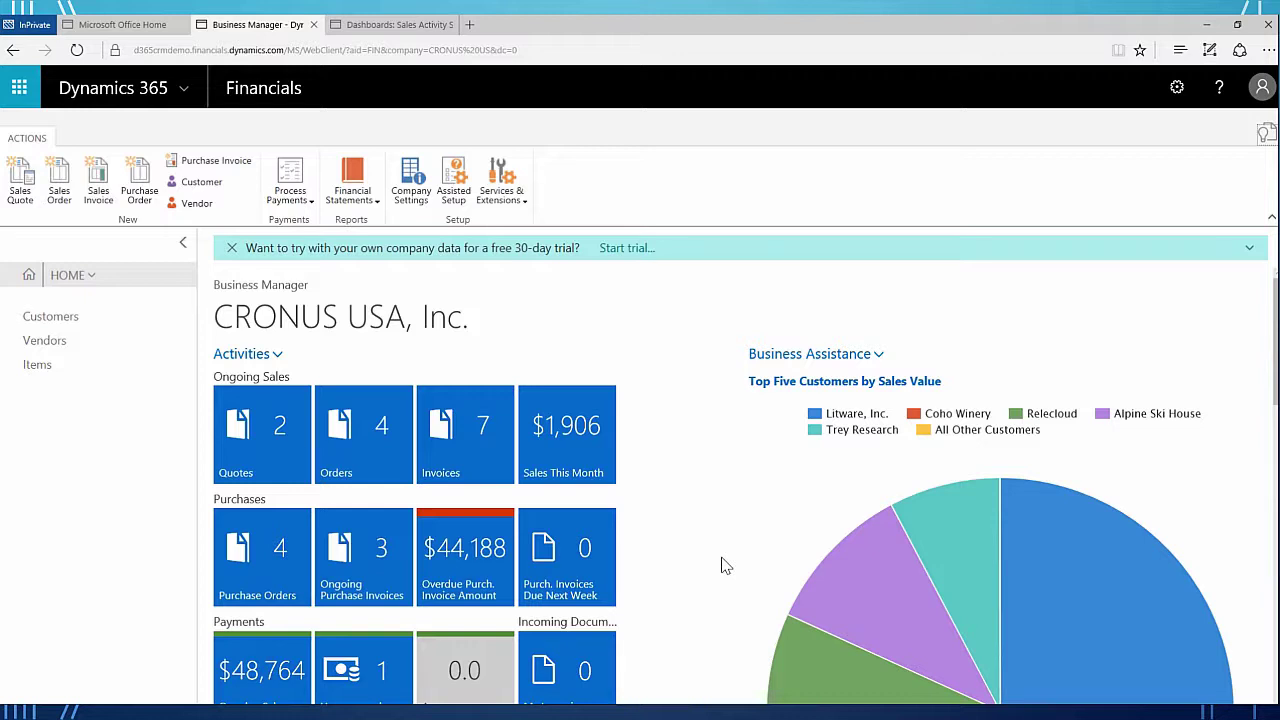
- Search 'CRm Connect' and open the Microsoft Dynamics CRM Connection Setup page
click(1266, 135)
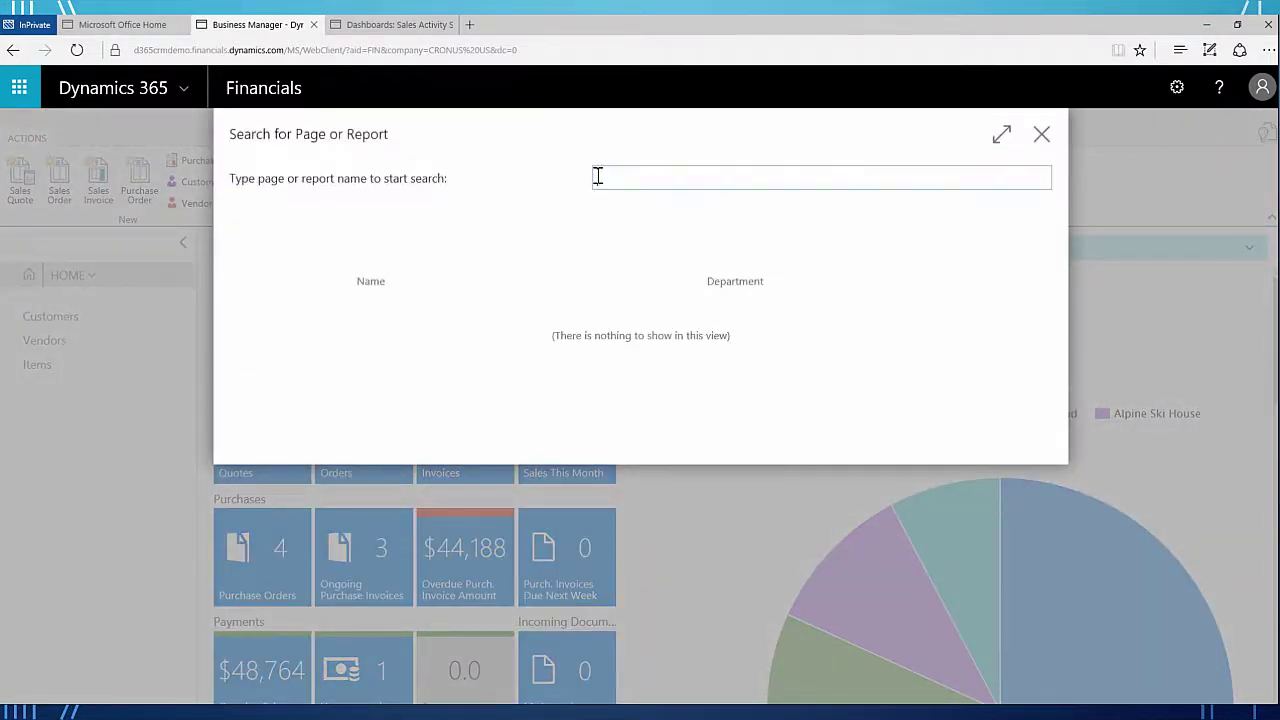
text(CRm)
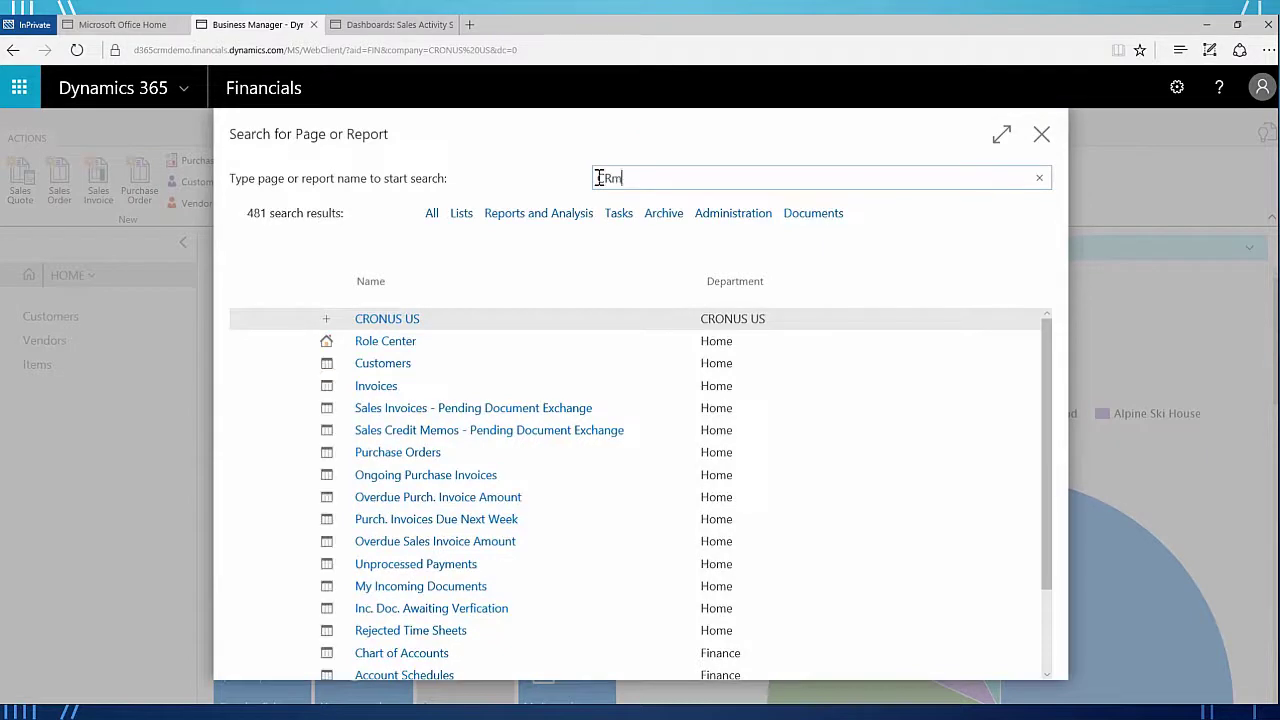
text( Connect)
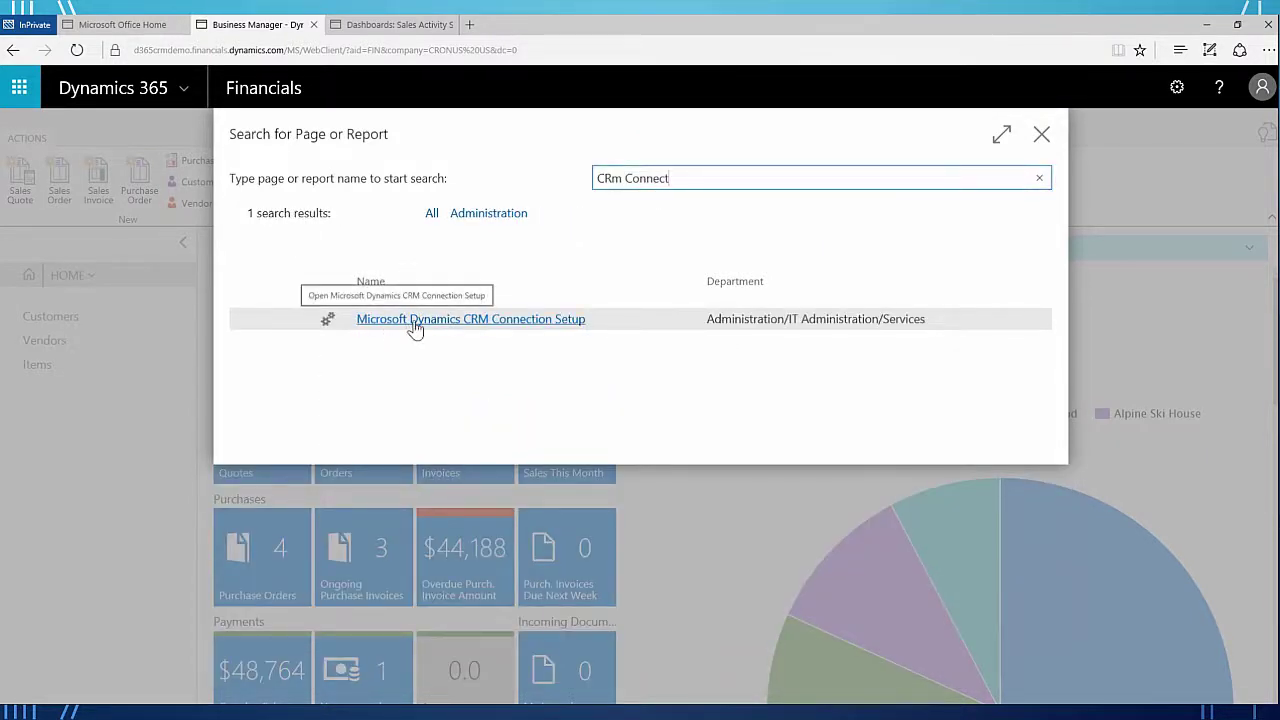
click(497, 328)
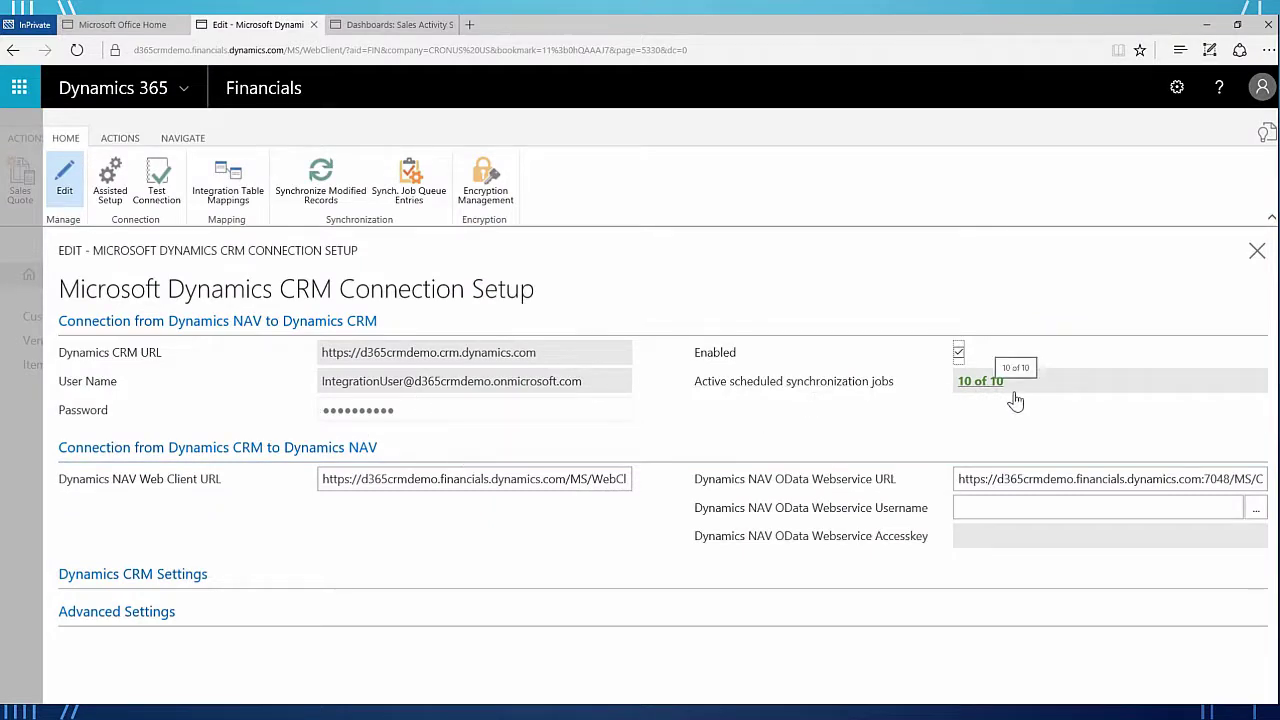
- Show the Integration Table Mappings list from the CRM connection setup's Mapping group
click(225, 192)
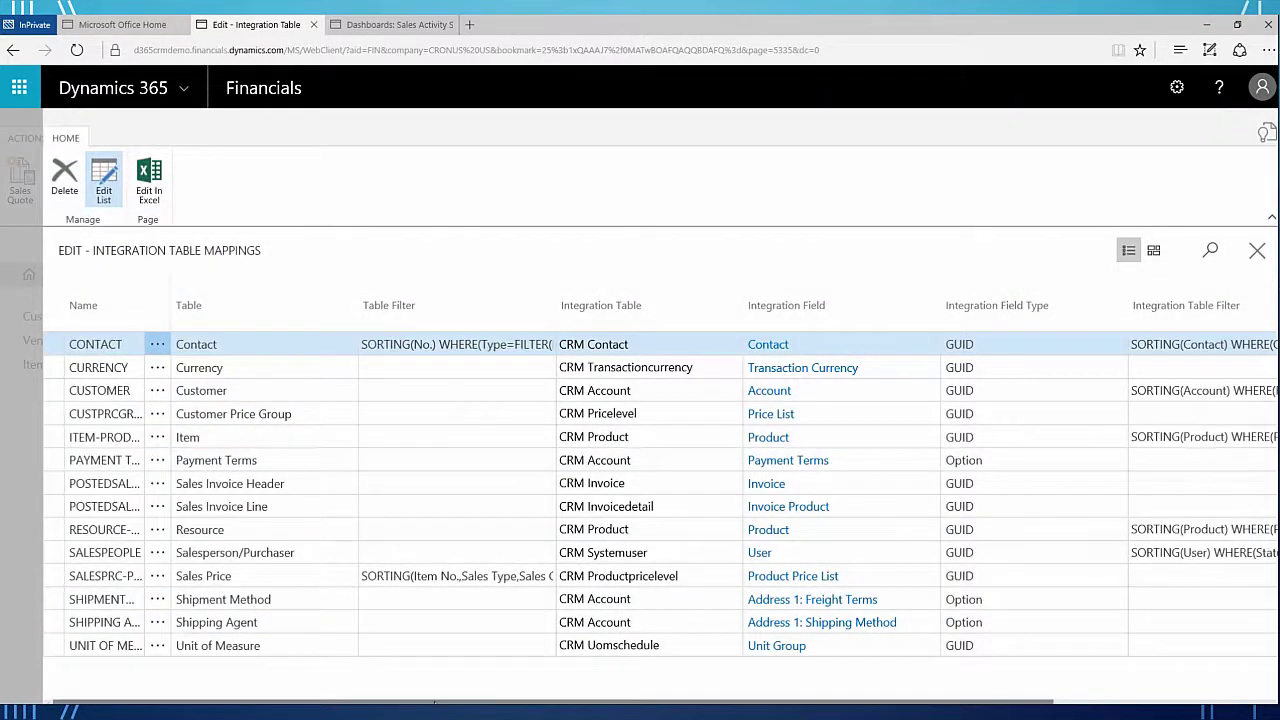
- Scroll the mappings grid right to the Table Config Template Code columns and select the CUSTOMER filter cell
drag(392, 701, 730, 703)
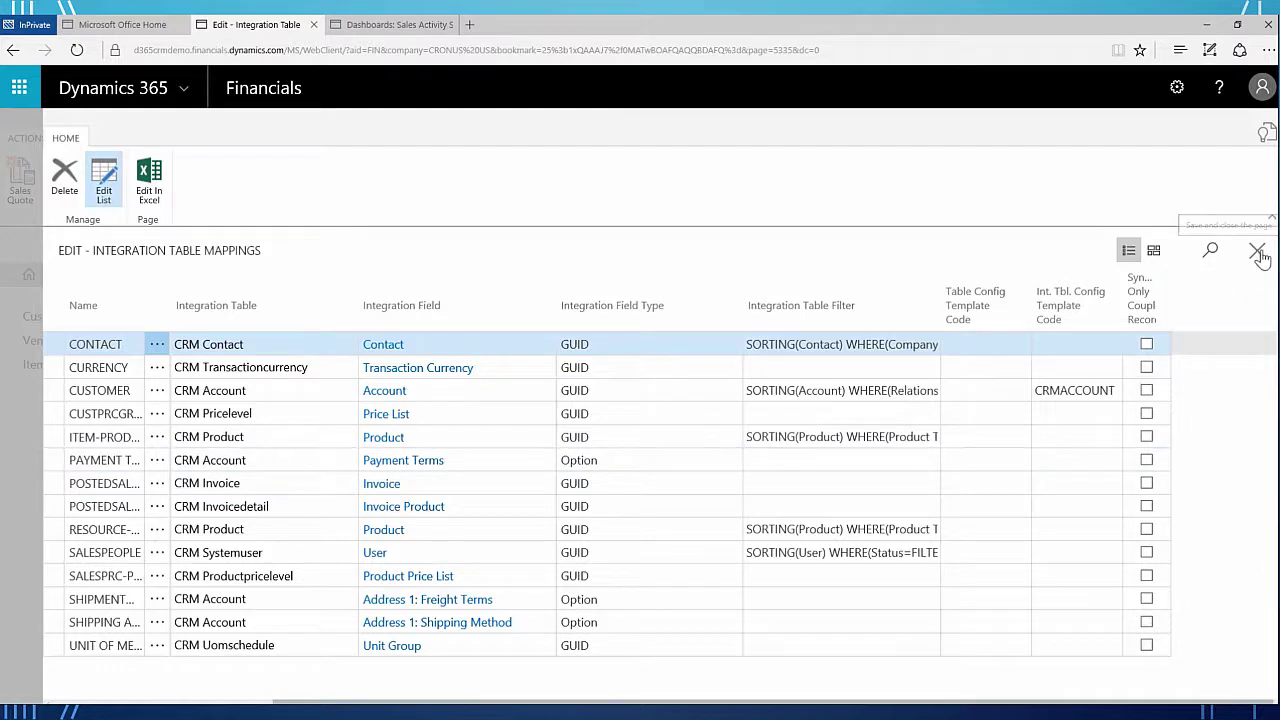
scroll(816, 595, right, 5)
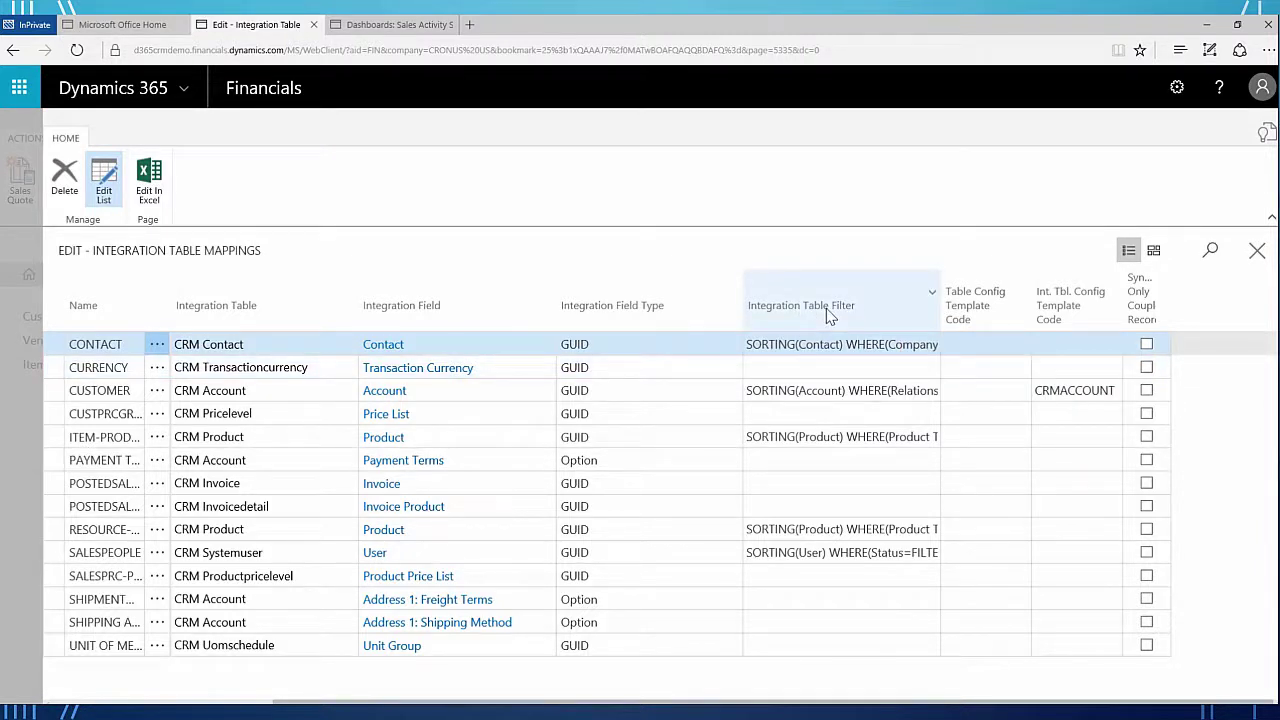
click(794, 393)
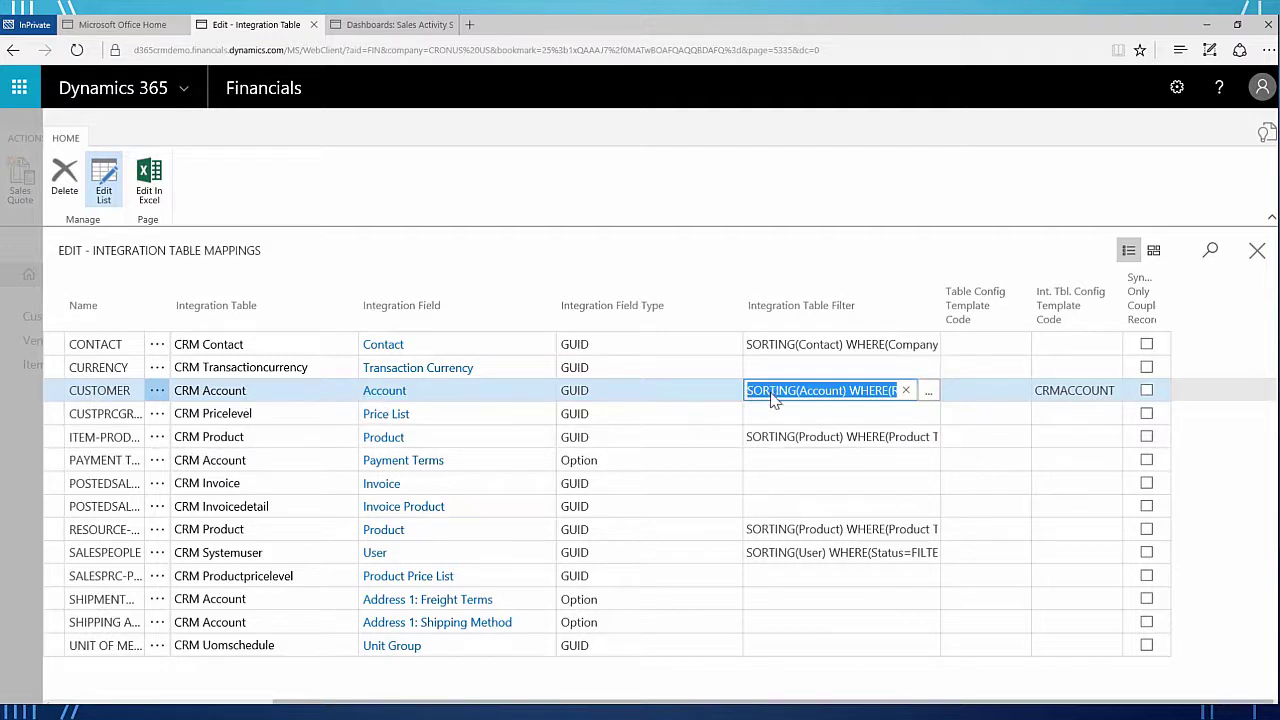
- Read the CUSTOMER row's Integration Table Filter through Status=FILTER(Active), then select its Table Config Template Code
click(845, 397)
drag(803, 391, 888, 397)
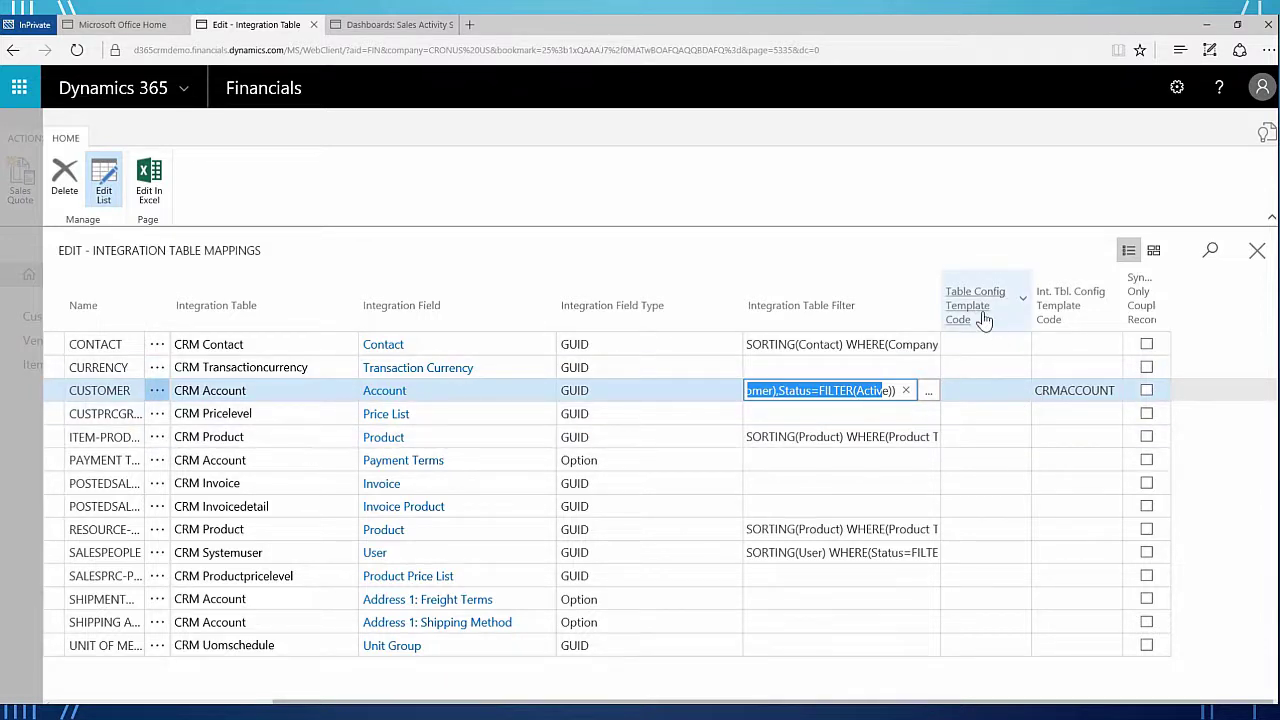
click(986, 392)
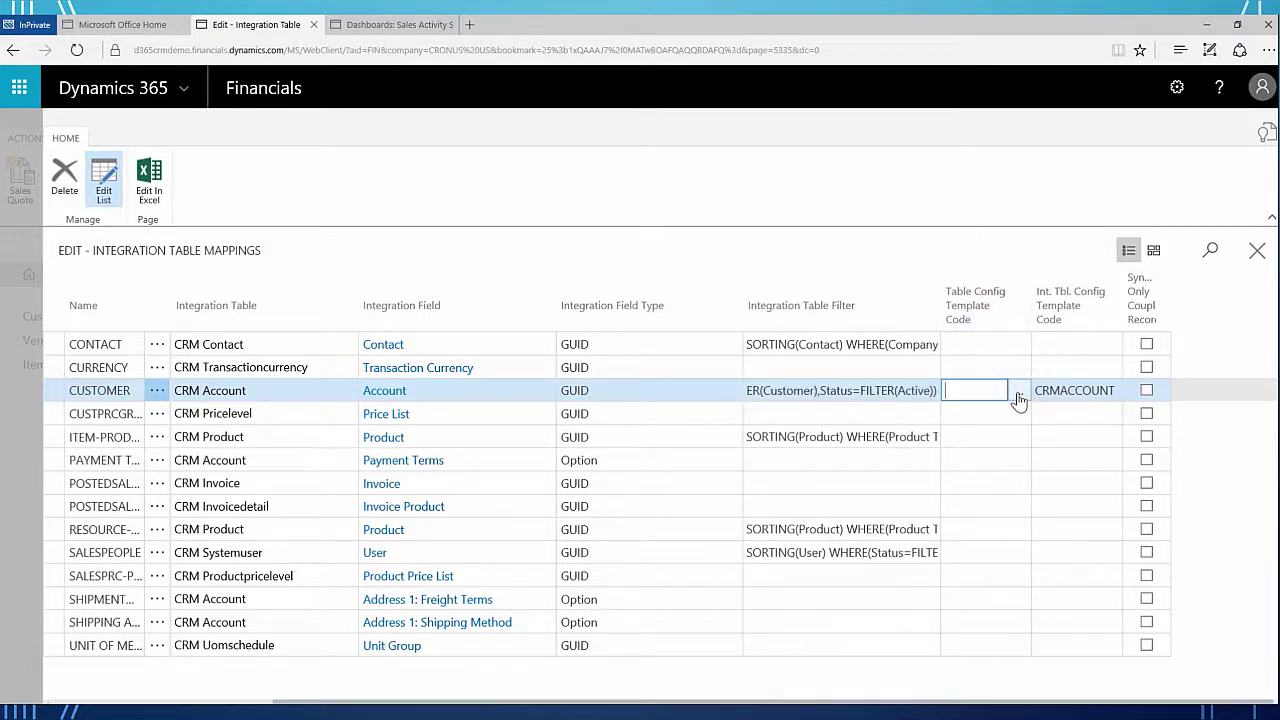
- Show the CUSTOMER template lookup listing CUST000001 and CUST000002
click(1018, 394)
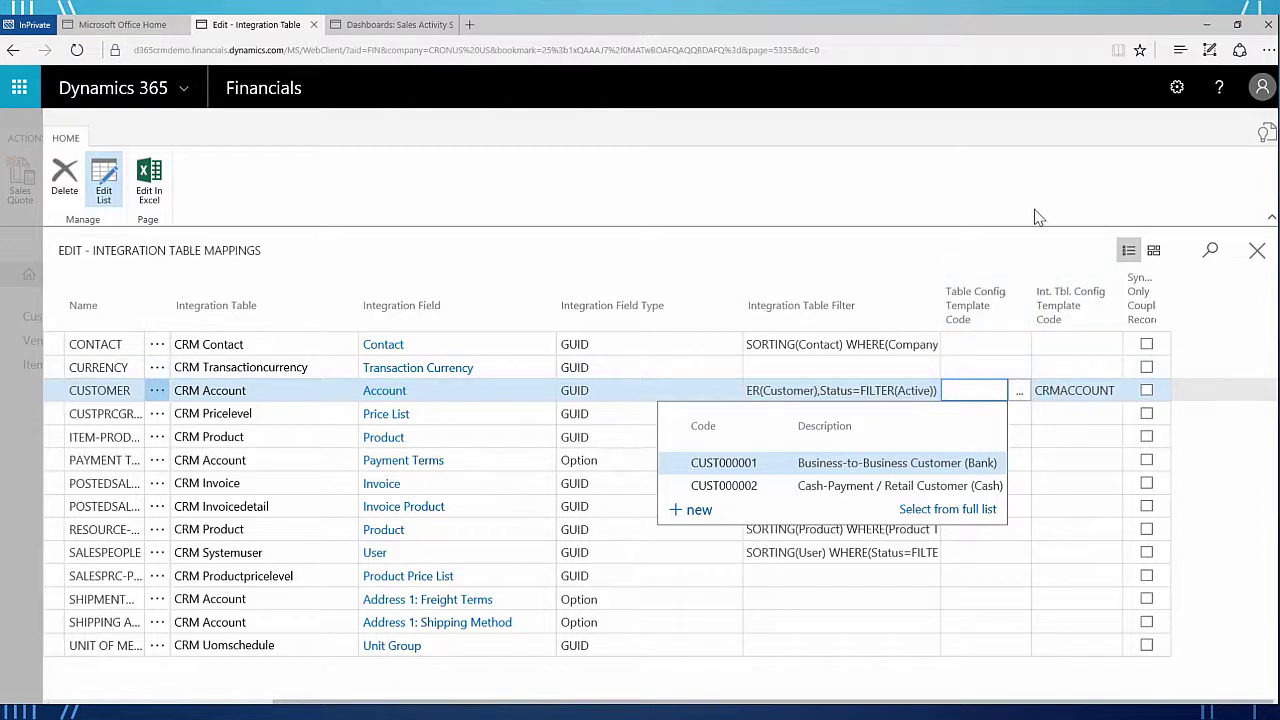
- Search 'template' and open Set Up Customer/Vendor/Item Templates
click(1266, 135)
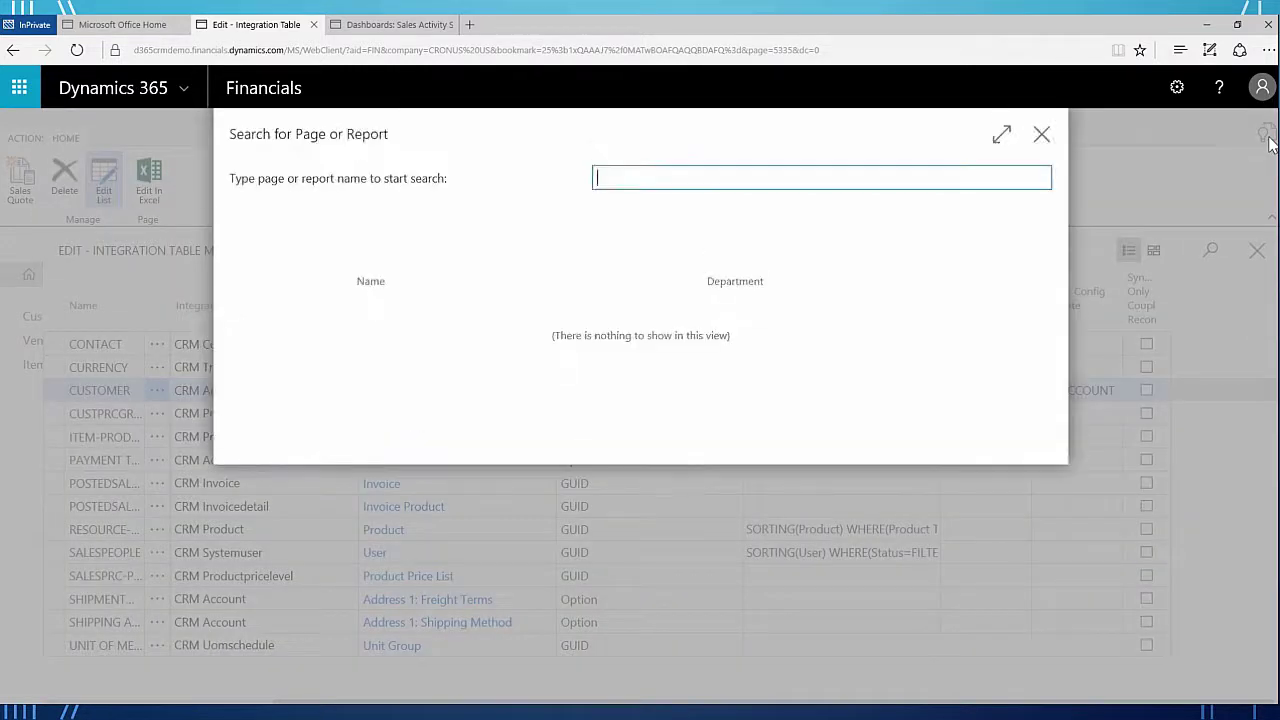
text(template)
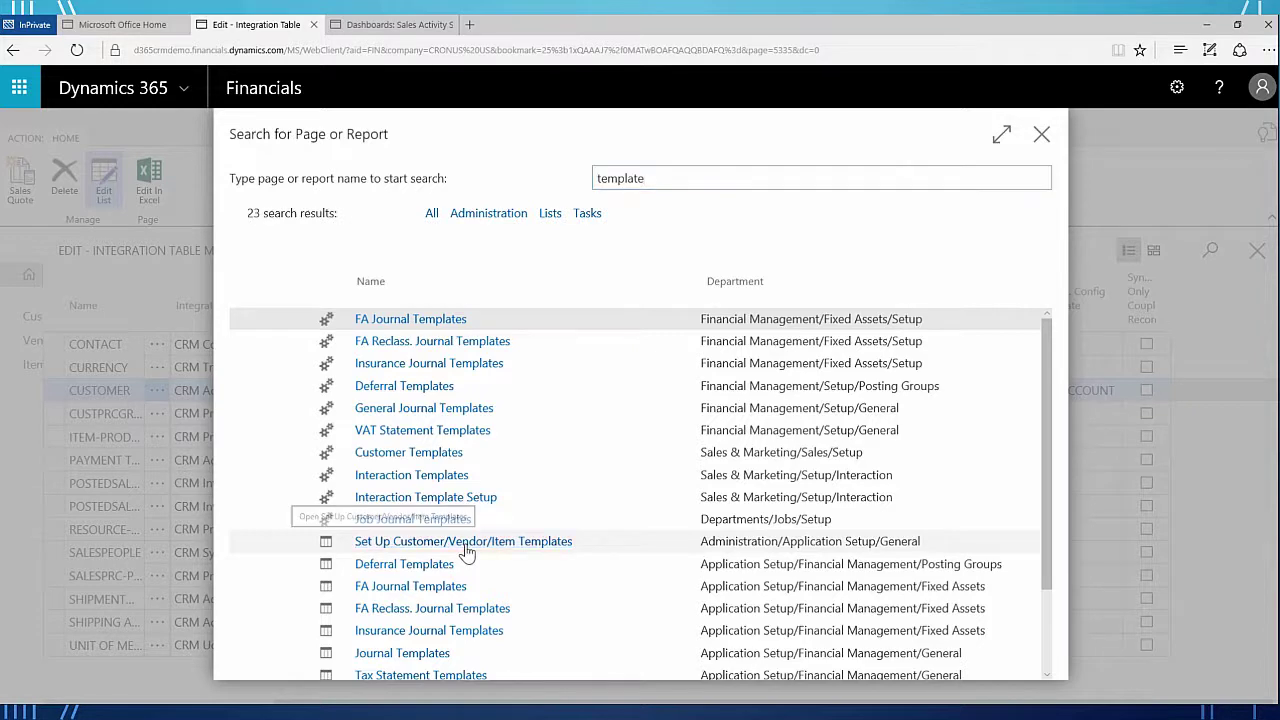
click(466, 551)
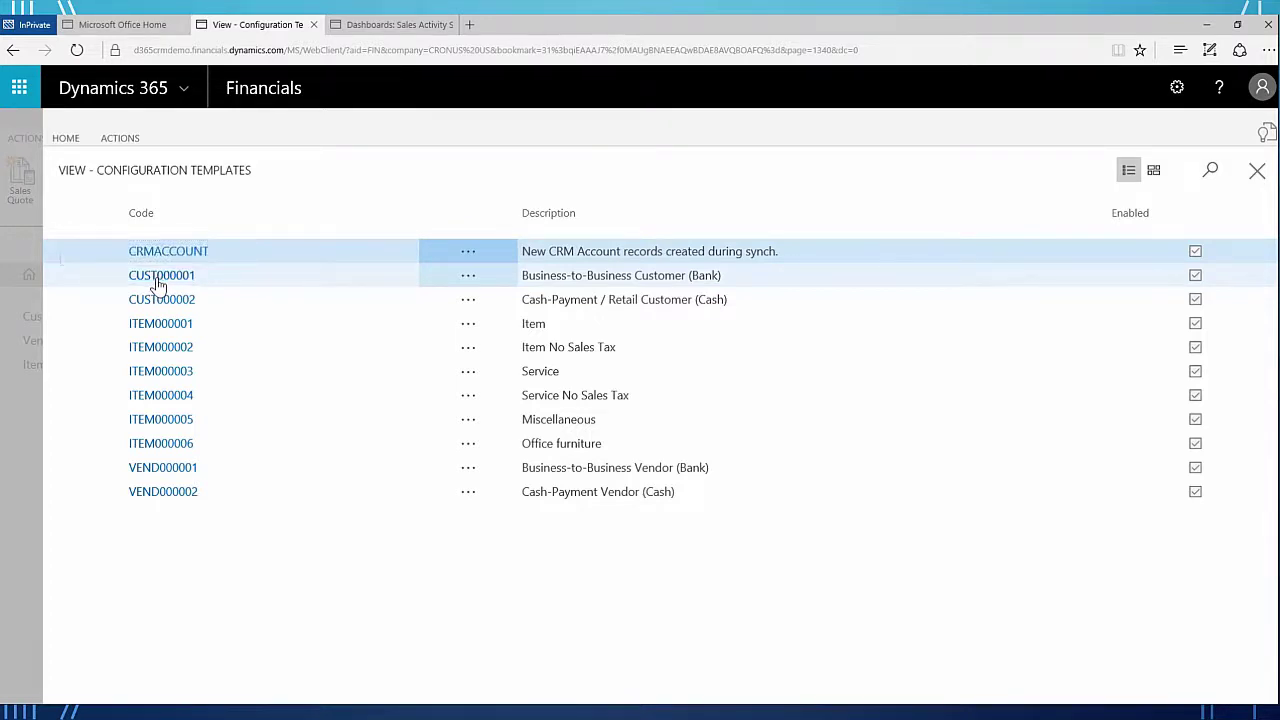
click(176, 277)
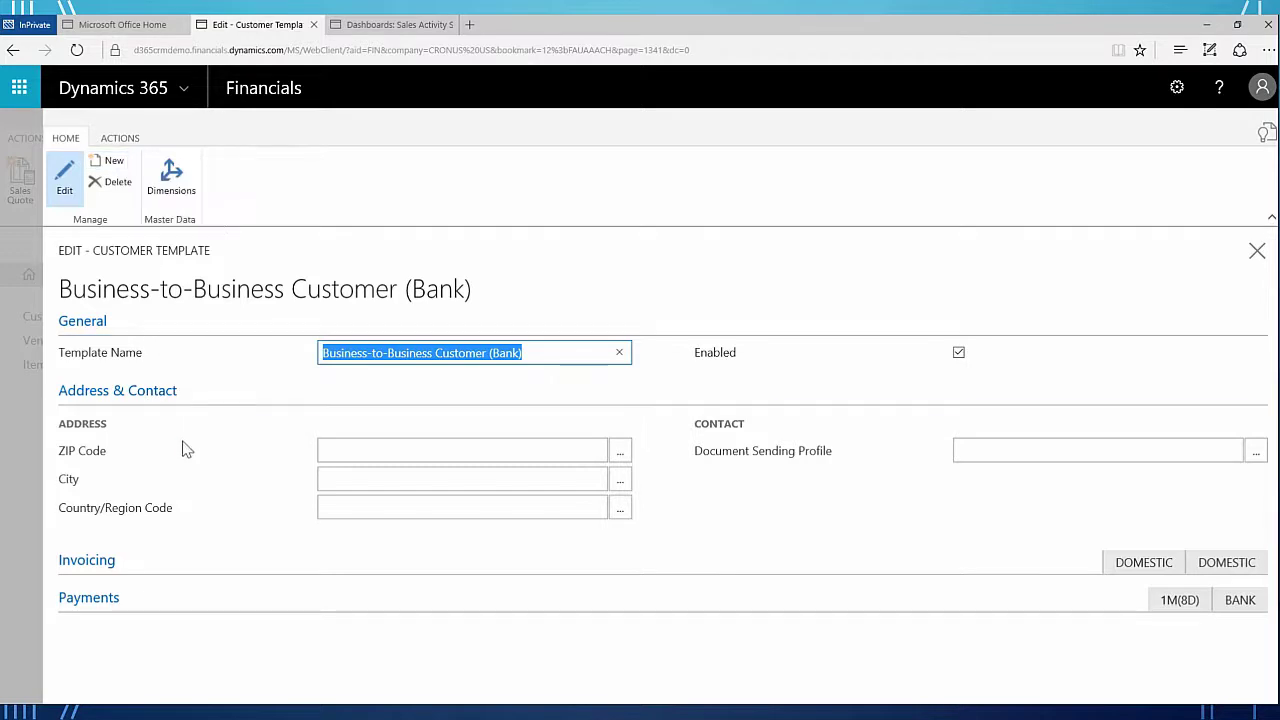
click(89, 563)
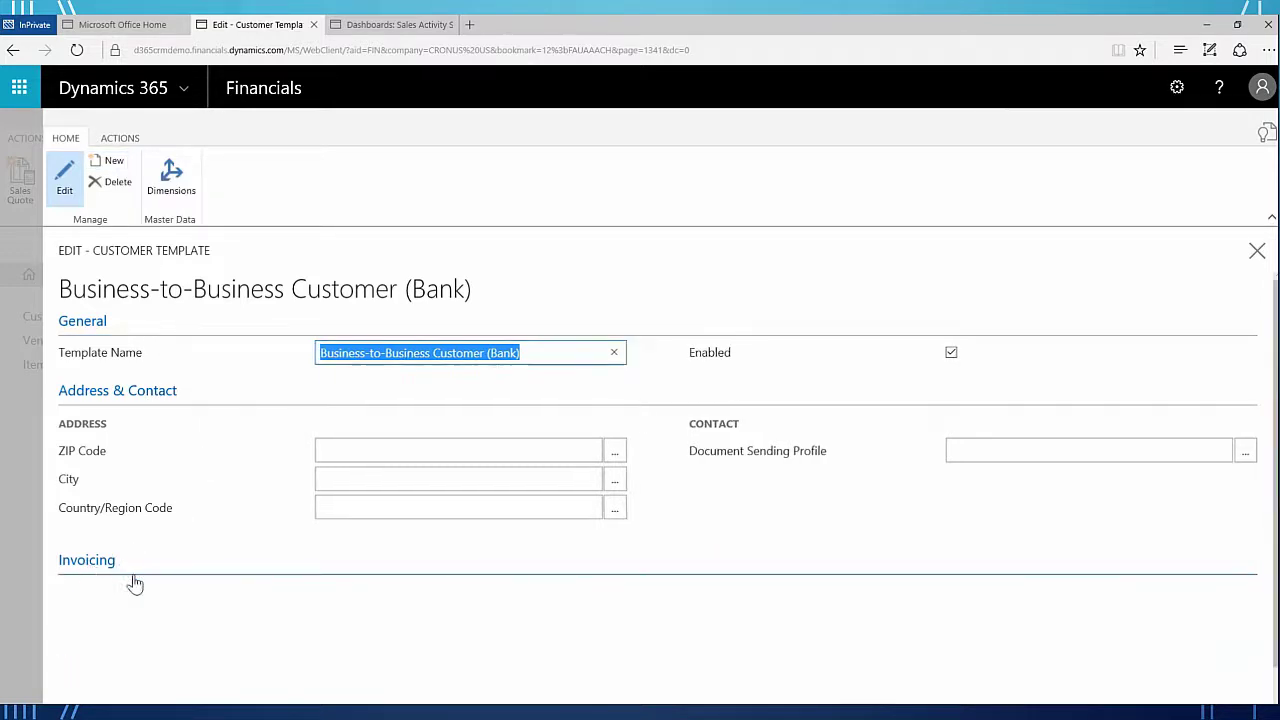
scroll(178, 619, down, 2)
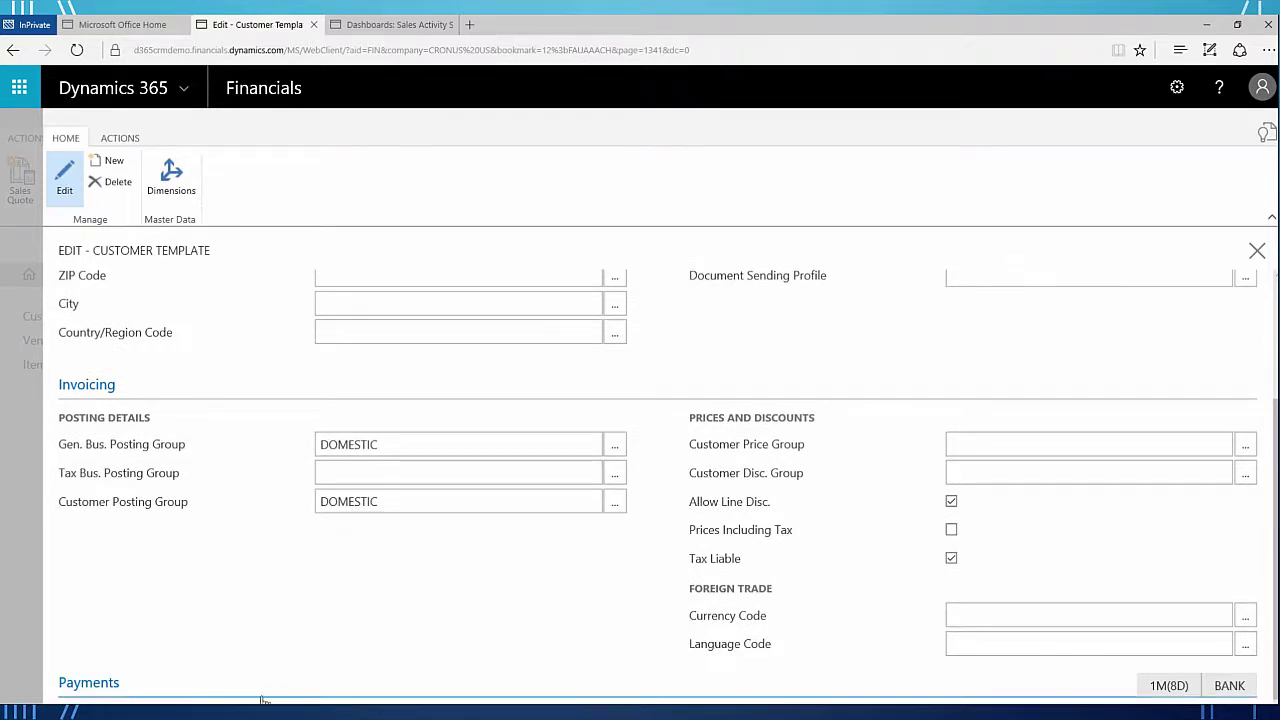
click(89, 683)
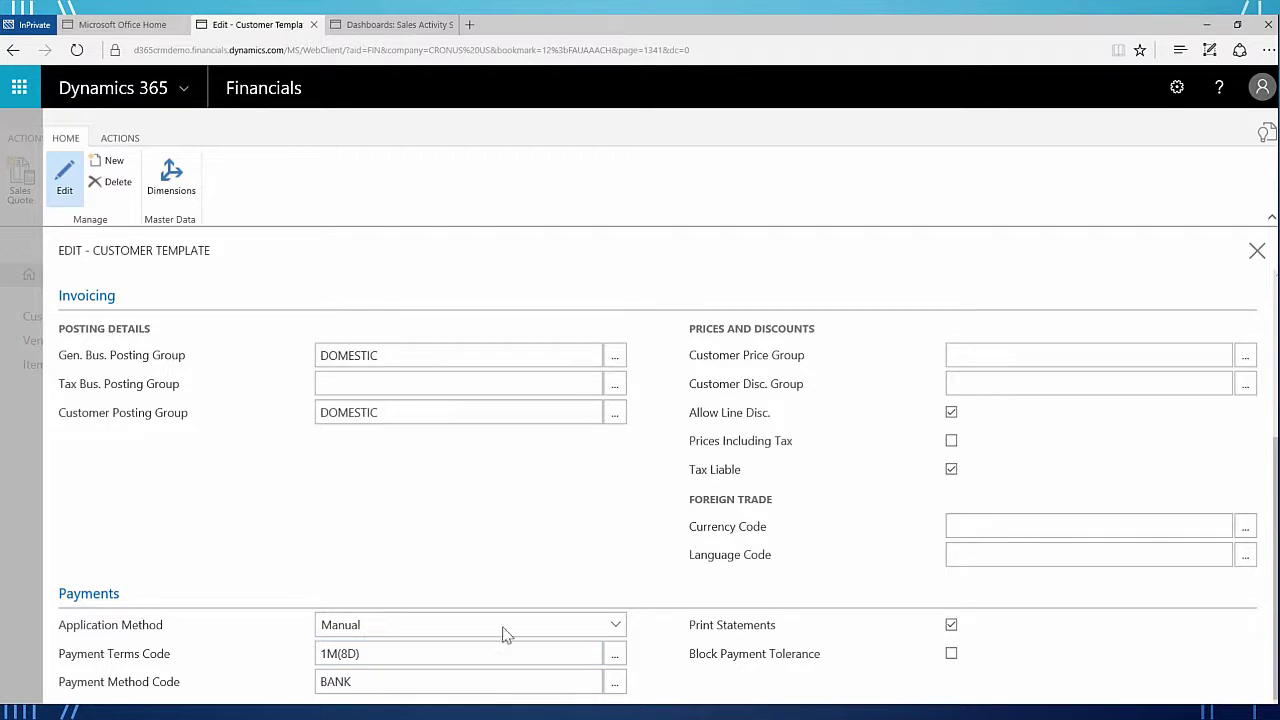
scroll(309, 515, up, 2)
scroll(309, 515, up, 1)
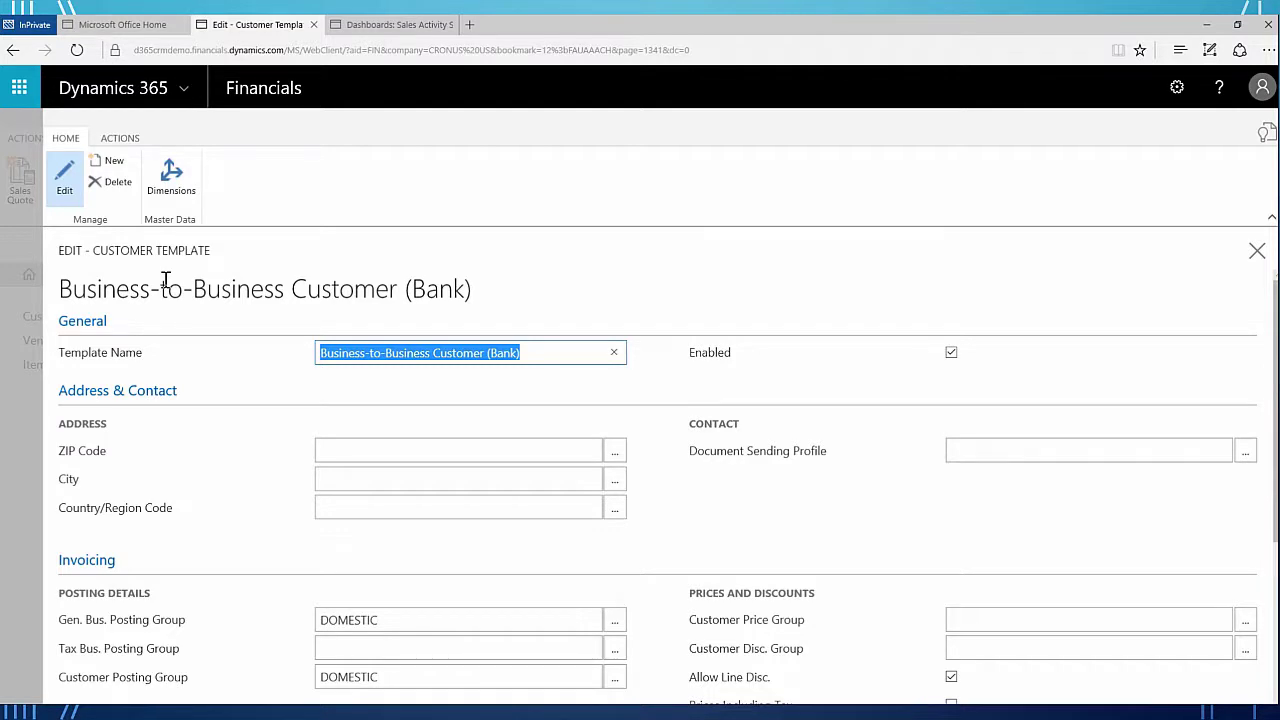
click(1256, 251)
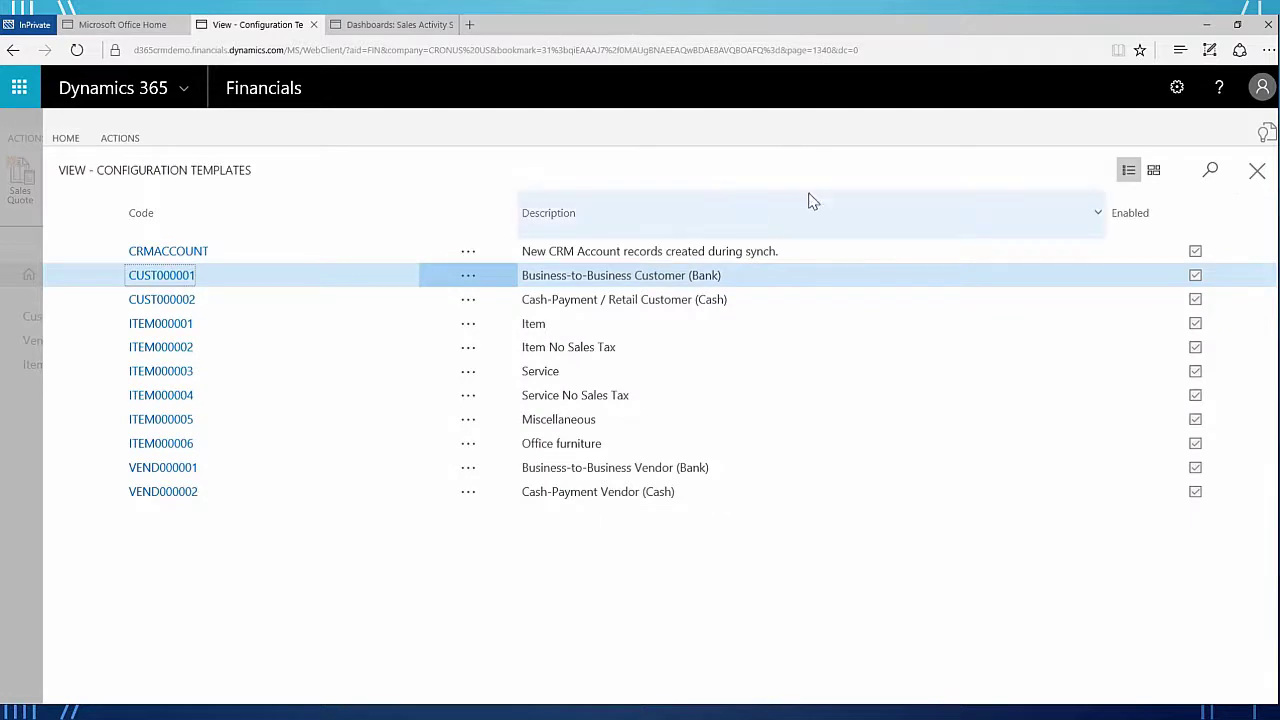
- Close Configuration Templates, dismiss a 'template' page search, and select the CUSTOMER Table Config Template Code cell
click(1257, 171)
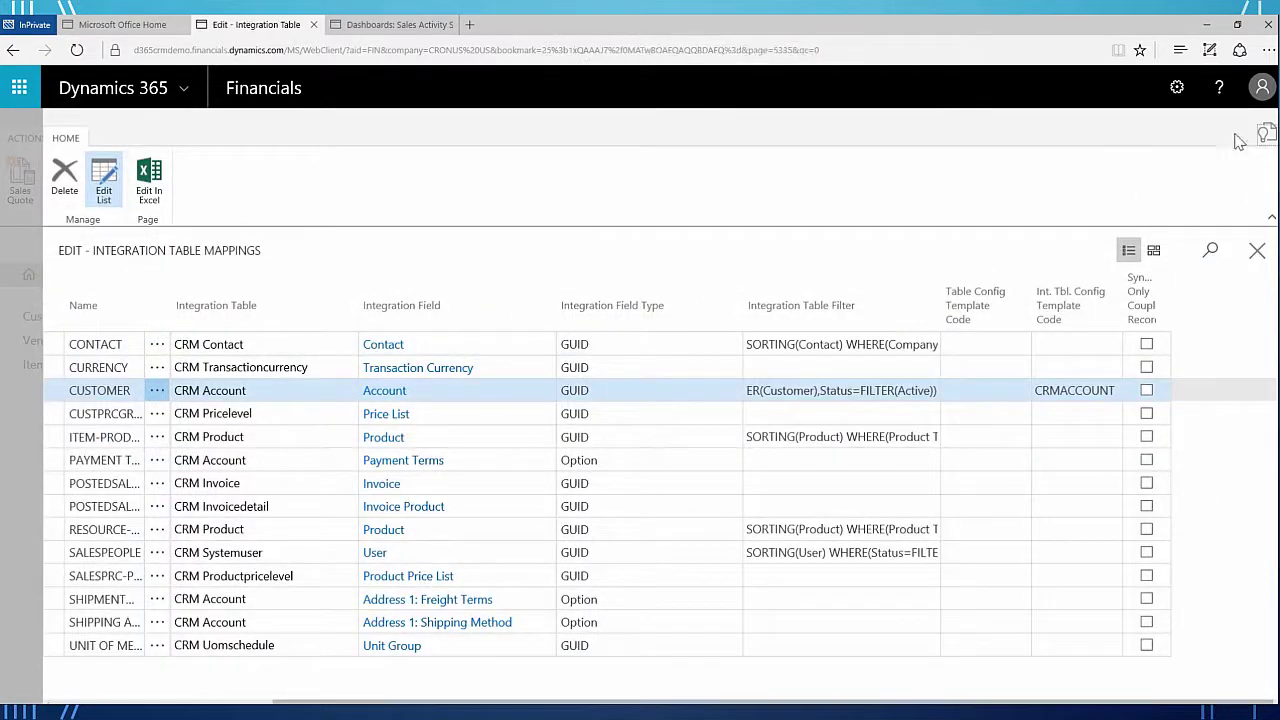
click(1266, 134)
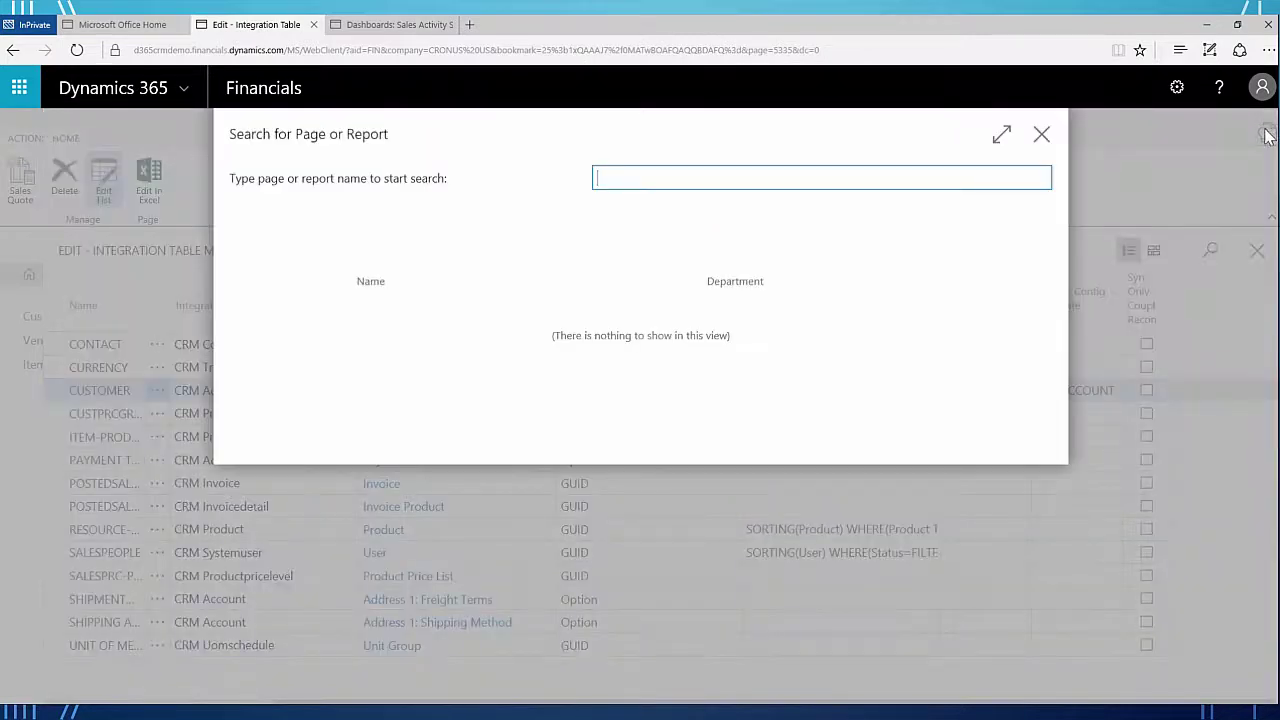
text(template)
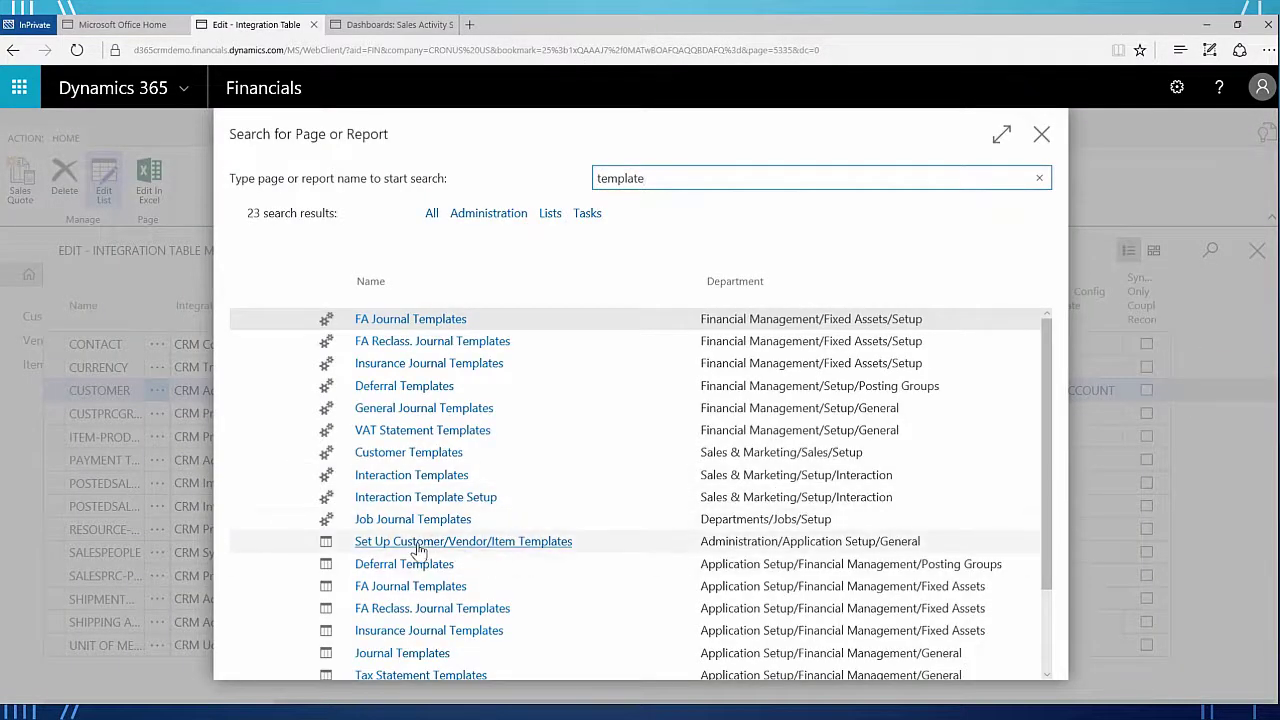
click(547, 545)
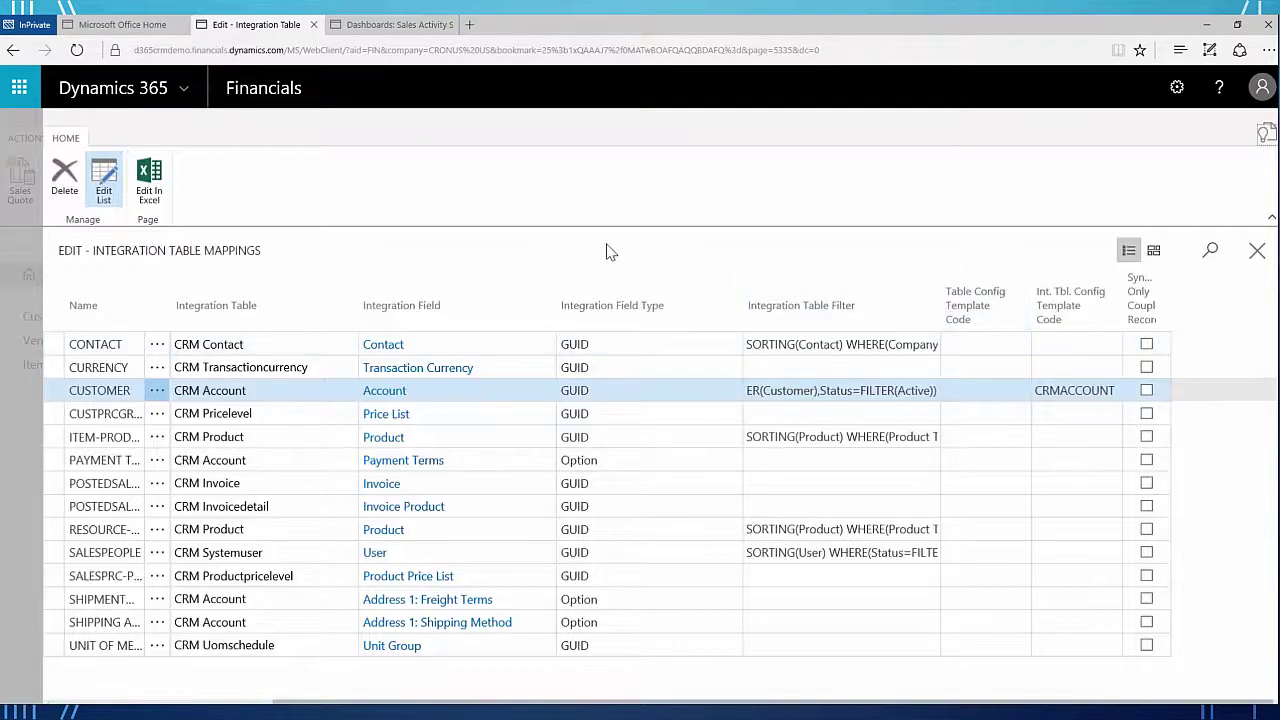
click(962, 390)
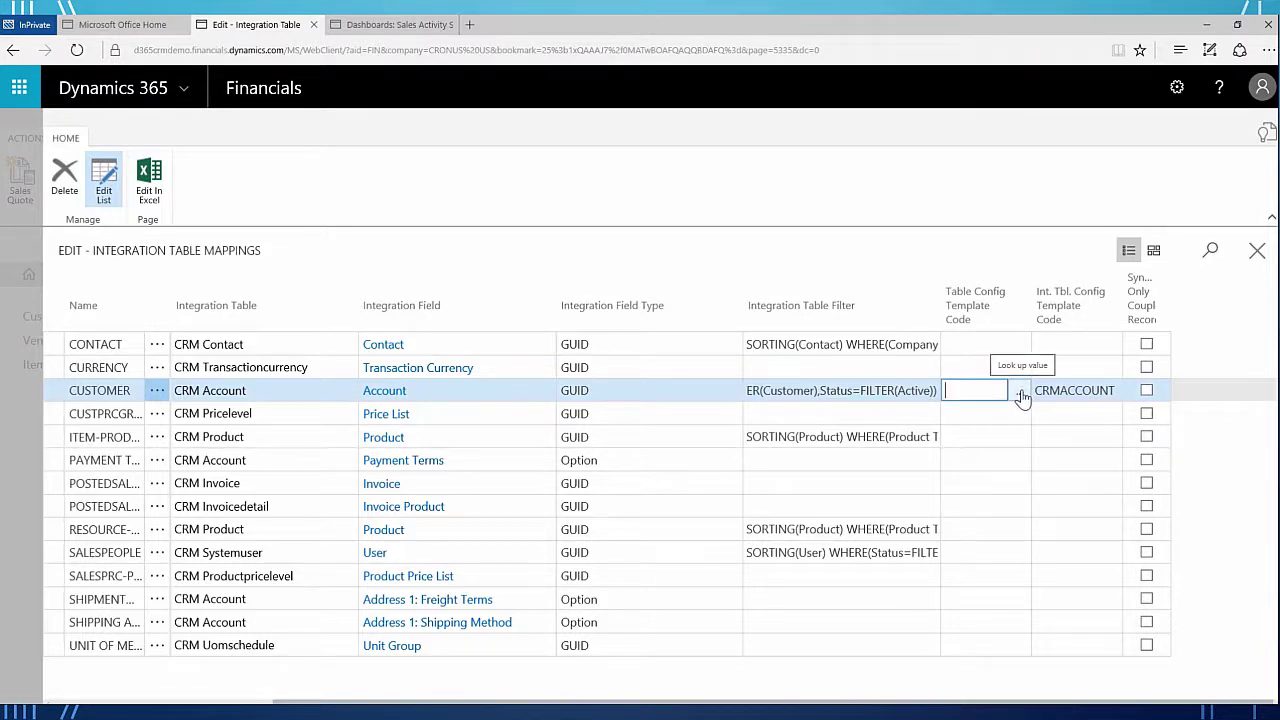
- Leave Integration Table Mappings for the CRM Connection Setup page showing 10 of 10 active jobs
click(1257, 250)
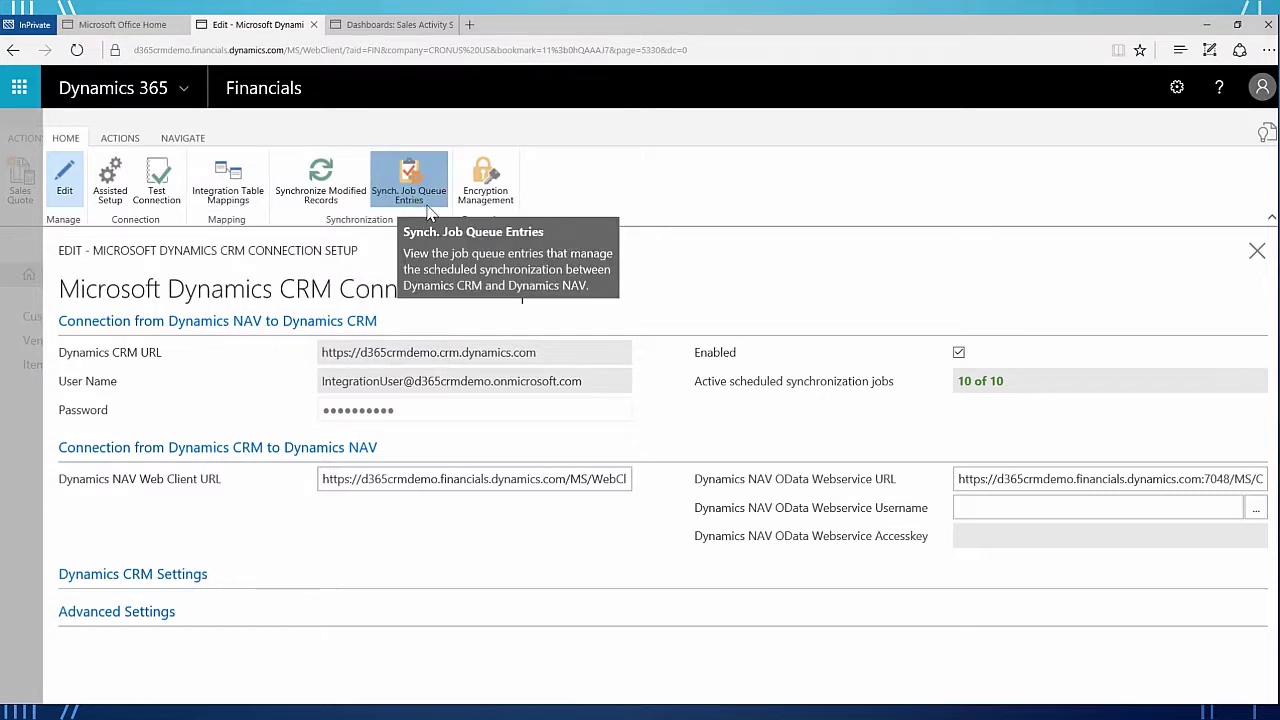
- Show Synch. Job Queue Entries, listing ten CRM synchronization jobs all Ready
click(426, 198)
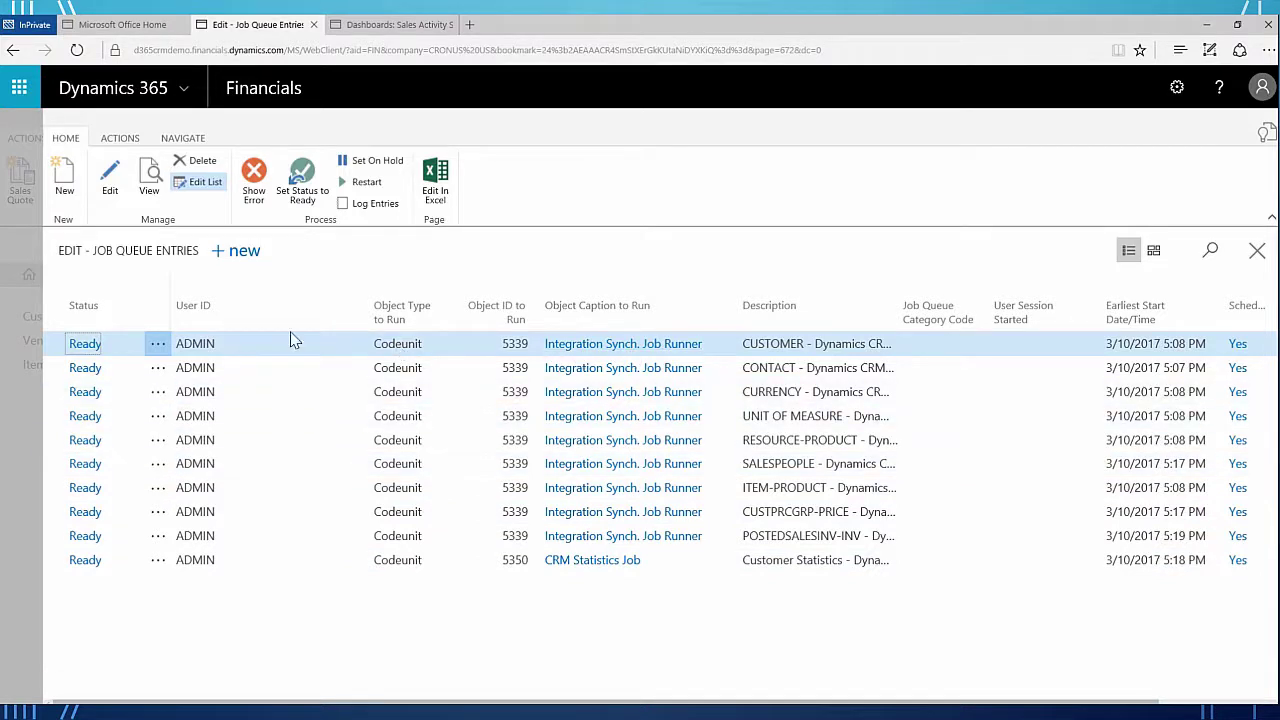
click(366, 205)
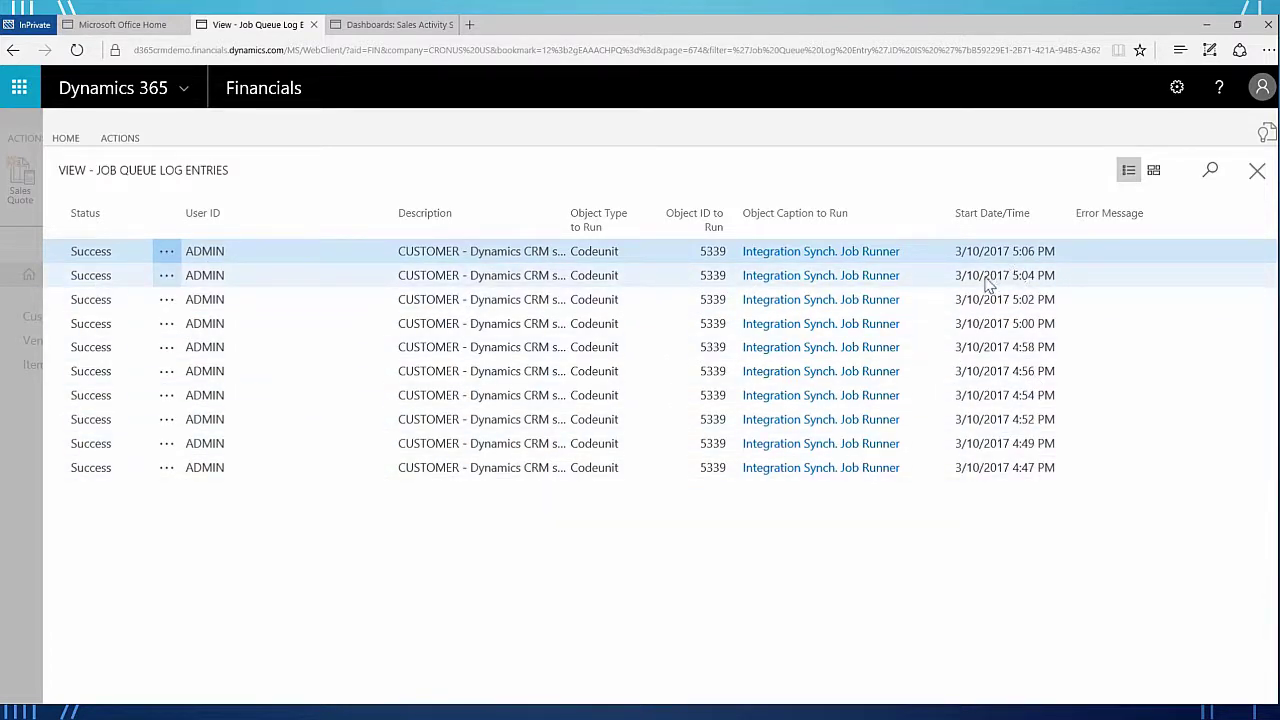
click(1258, 174)
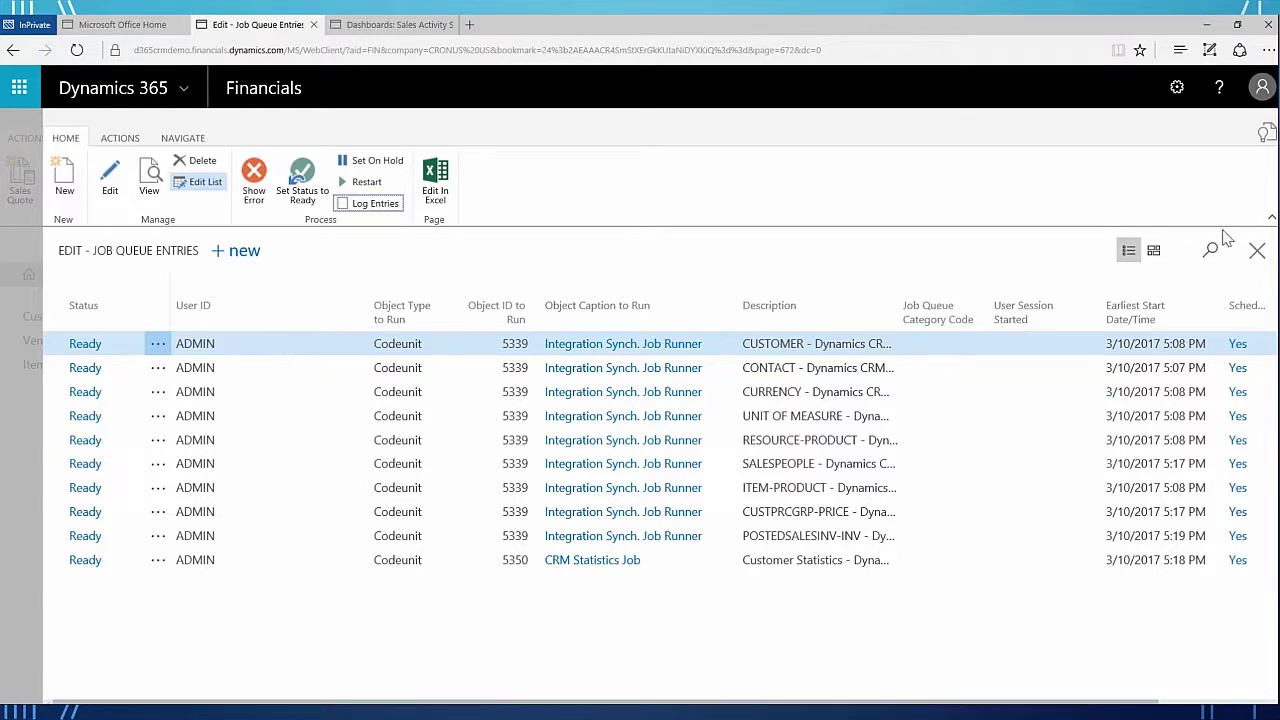
- Close Job Queue Entries and Connection Setup, list the five customers, then go to the Sales dashboard
click(1255, 253)
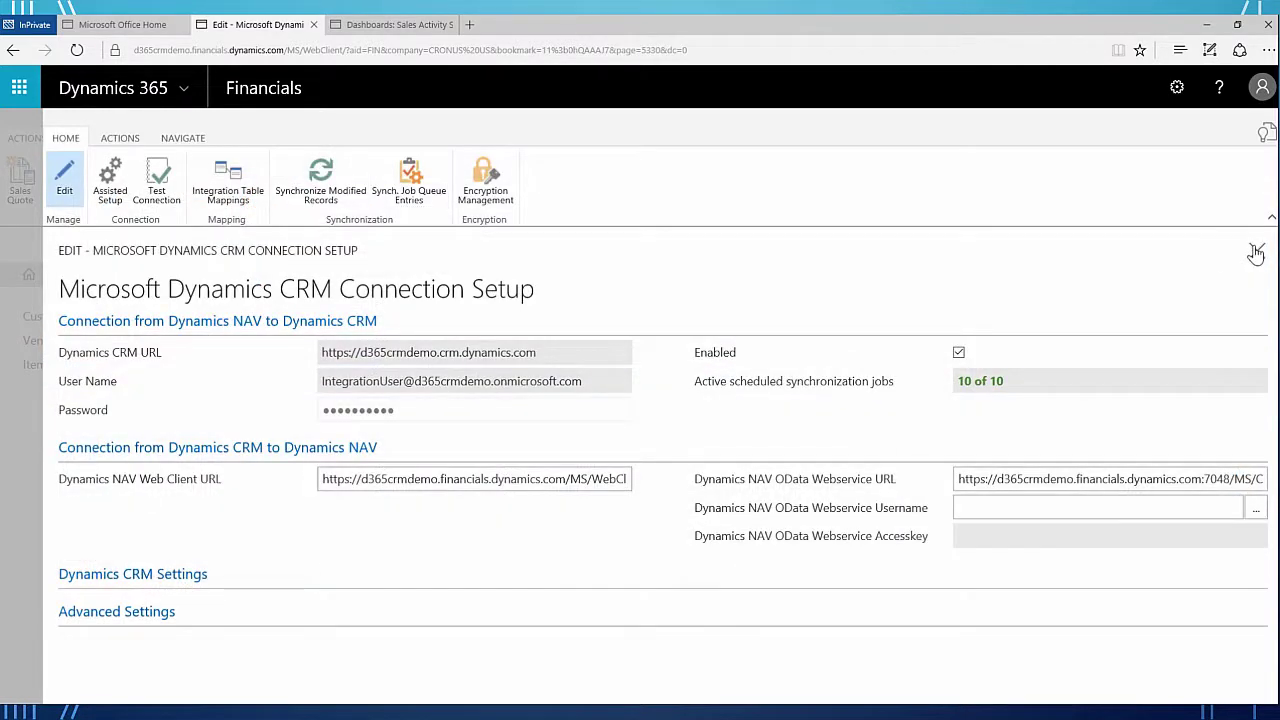
key(Escape)
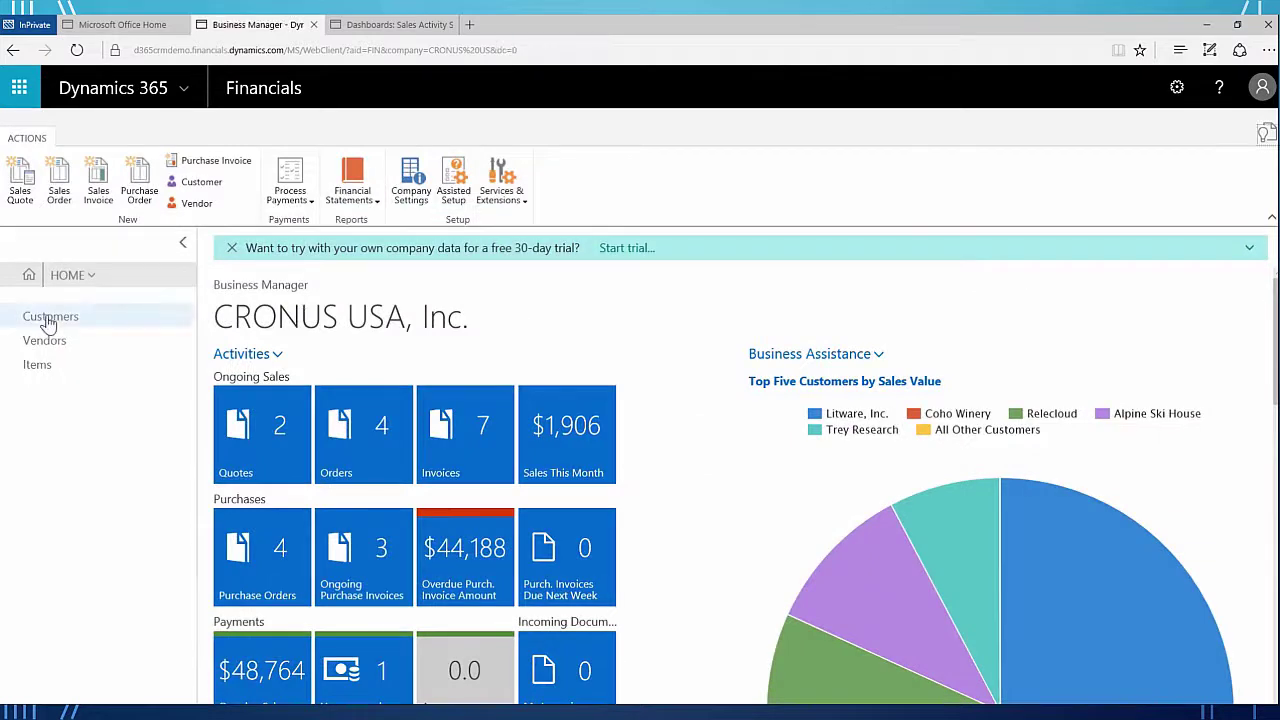
click(45, 316)
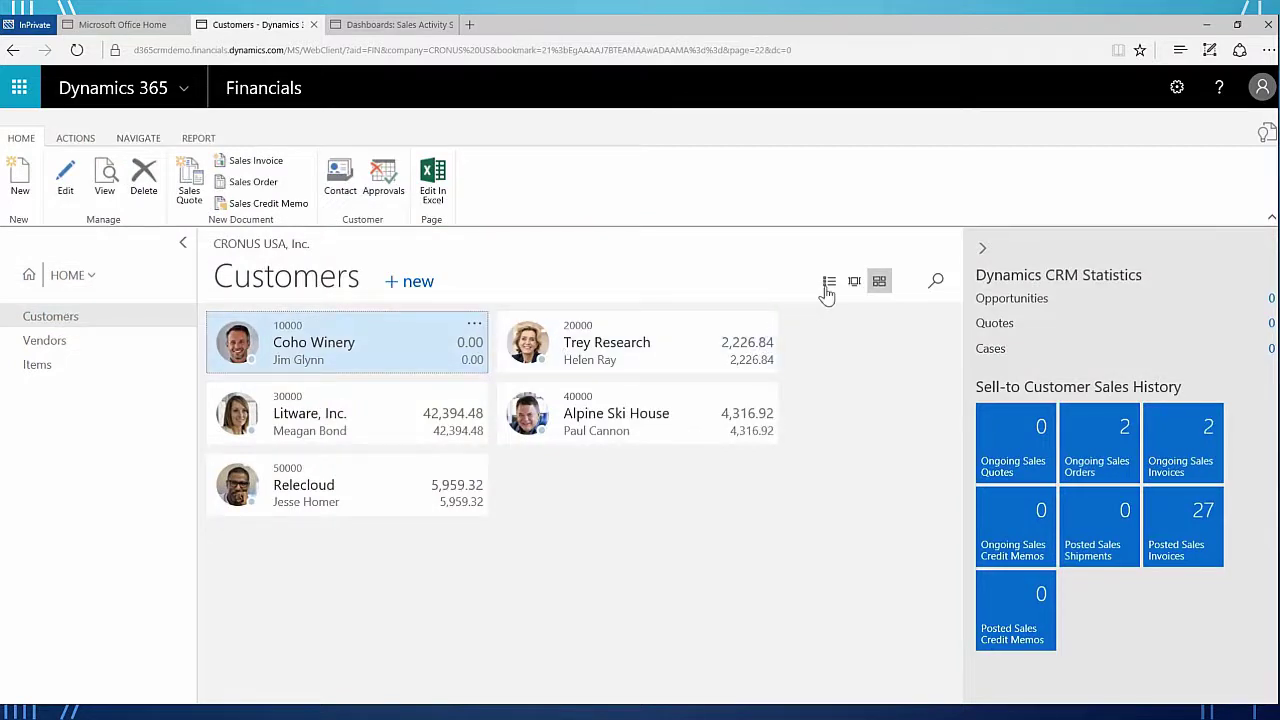
click(829, 283)
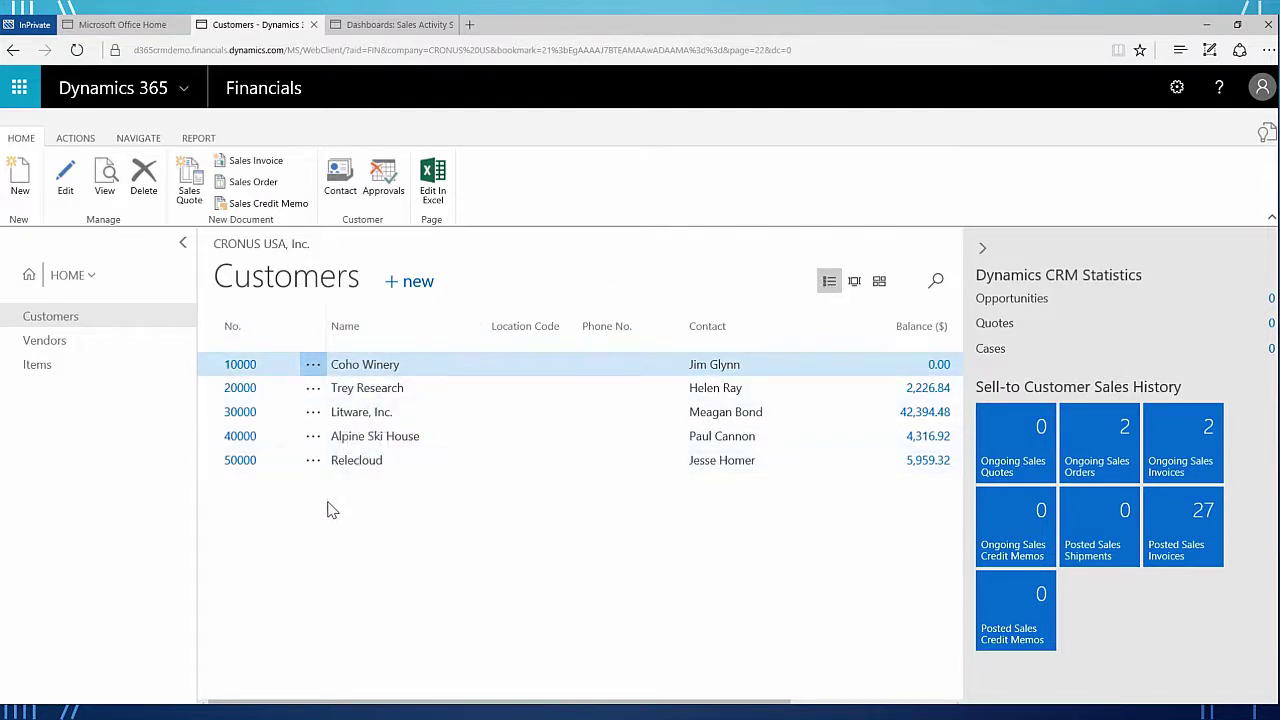
click(384, 28)
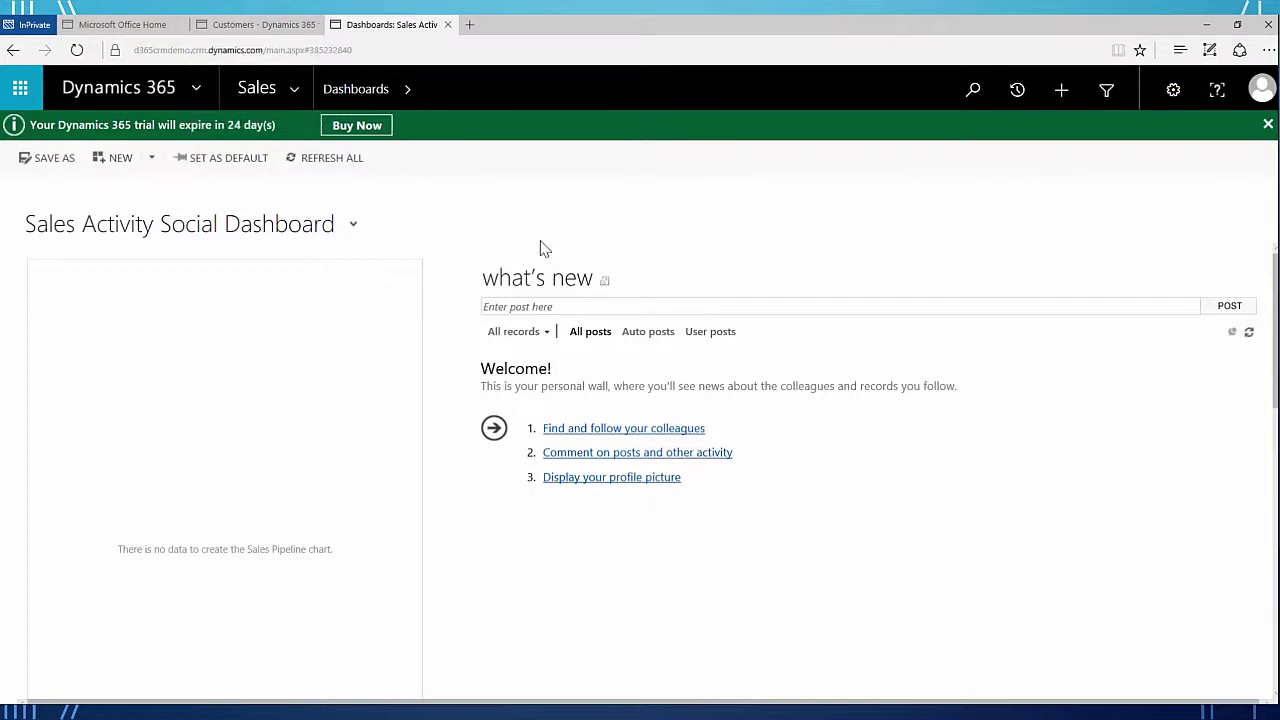
- Show Sales Accounts in the Active Accounts view to confirm the five companies, then return to Financials Customers
click(295, 95)
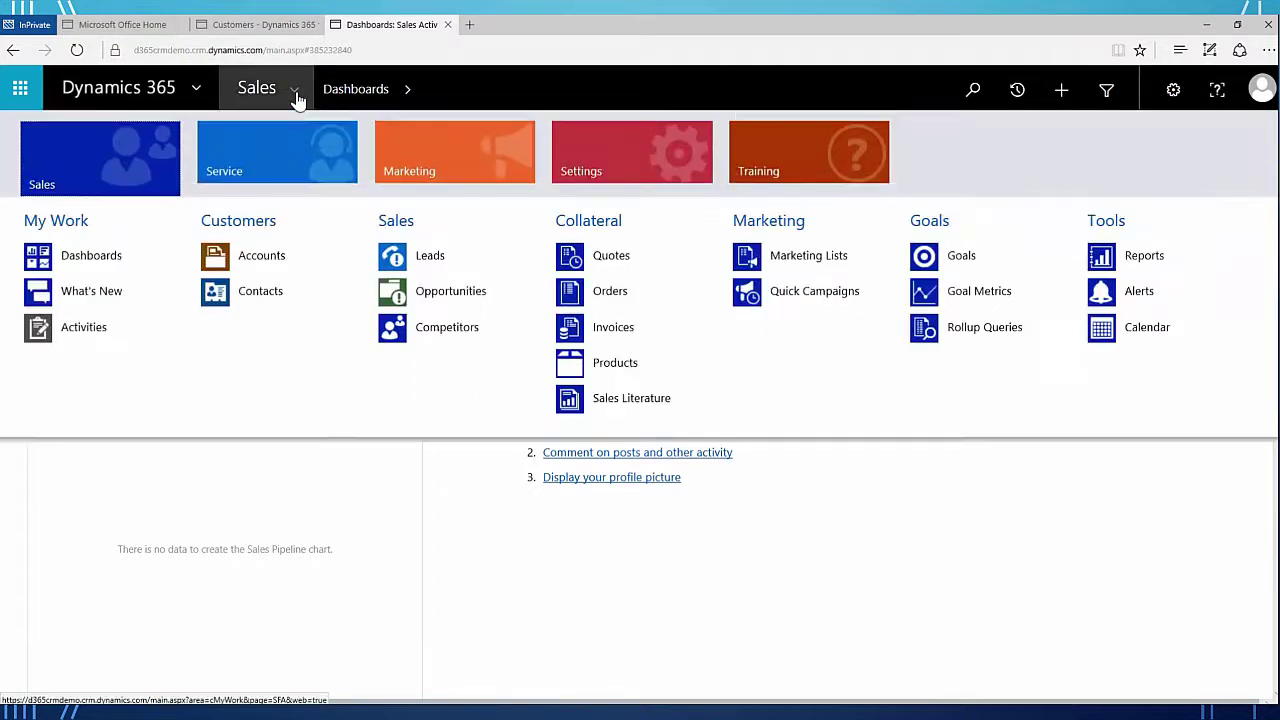
click(268, 262)
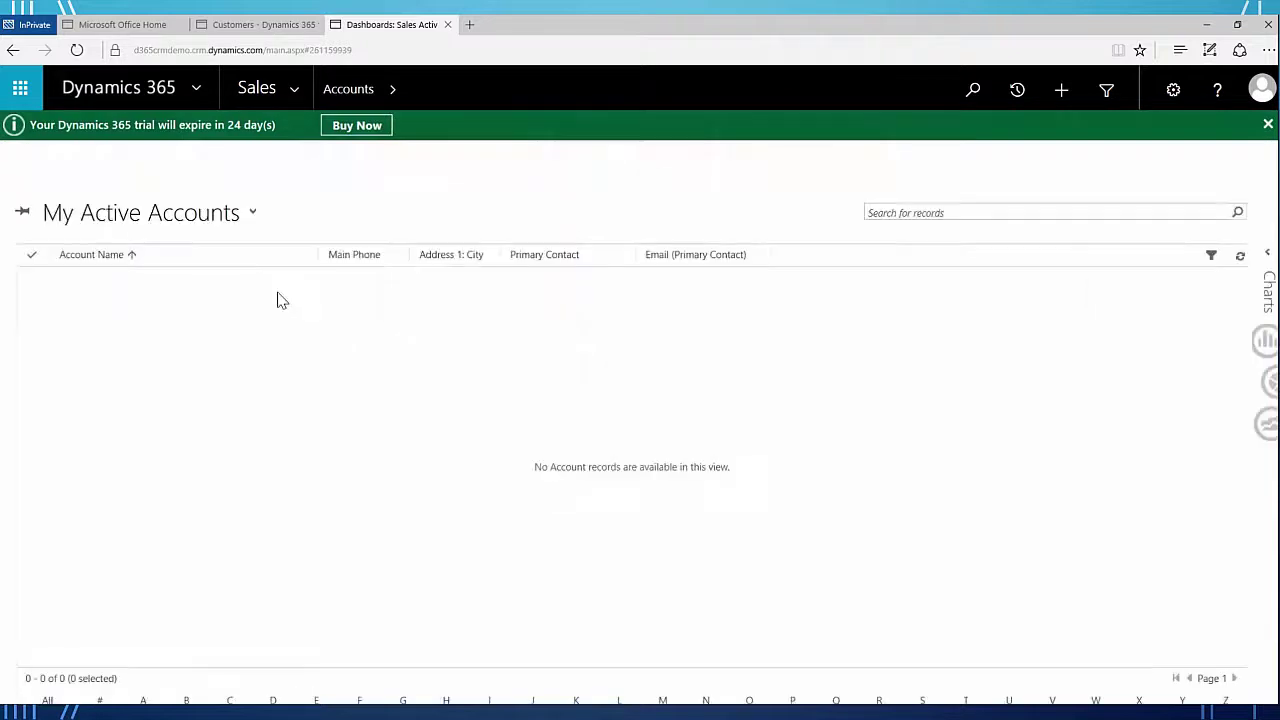
click(250, 215)
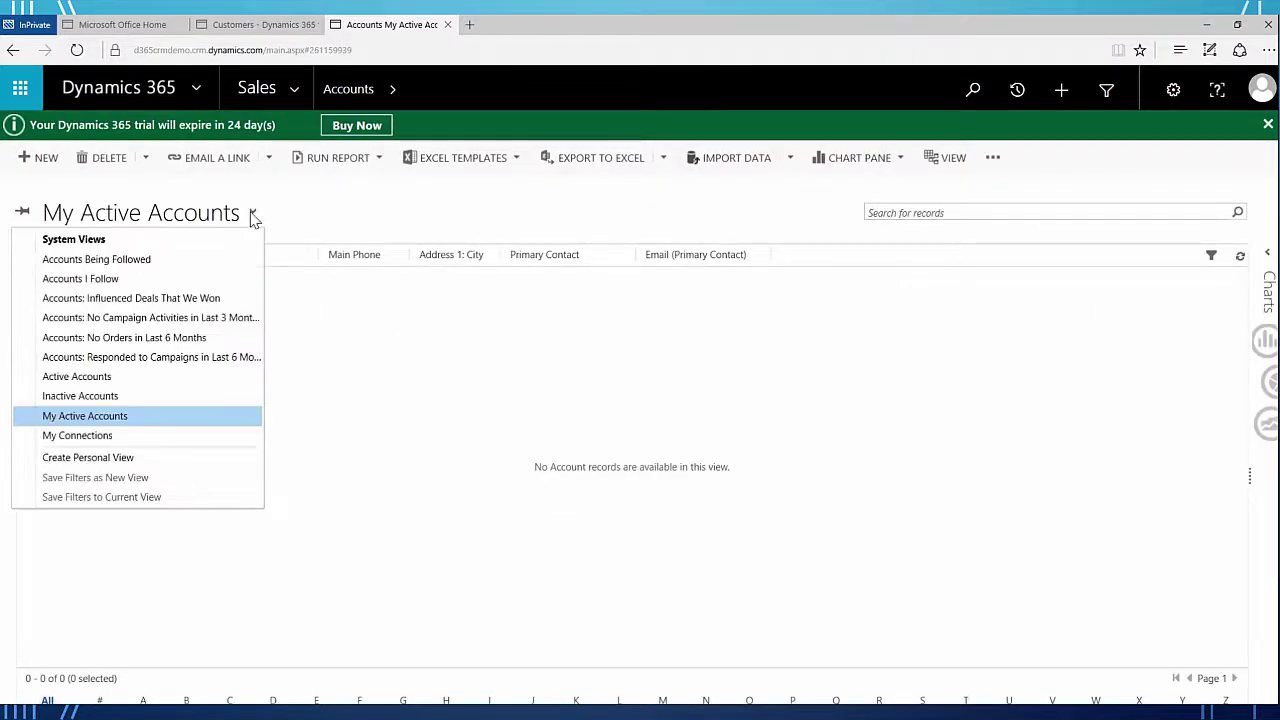
click(97, 380)
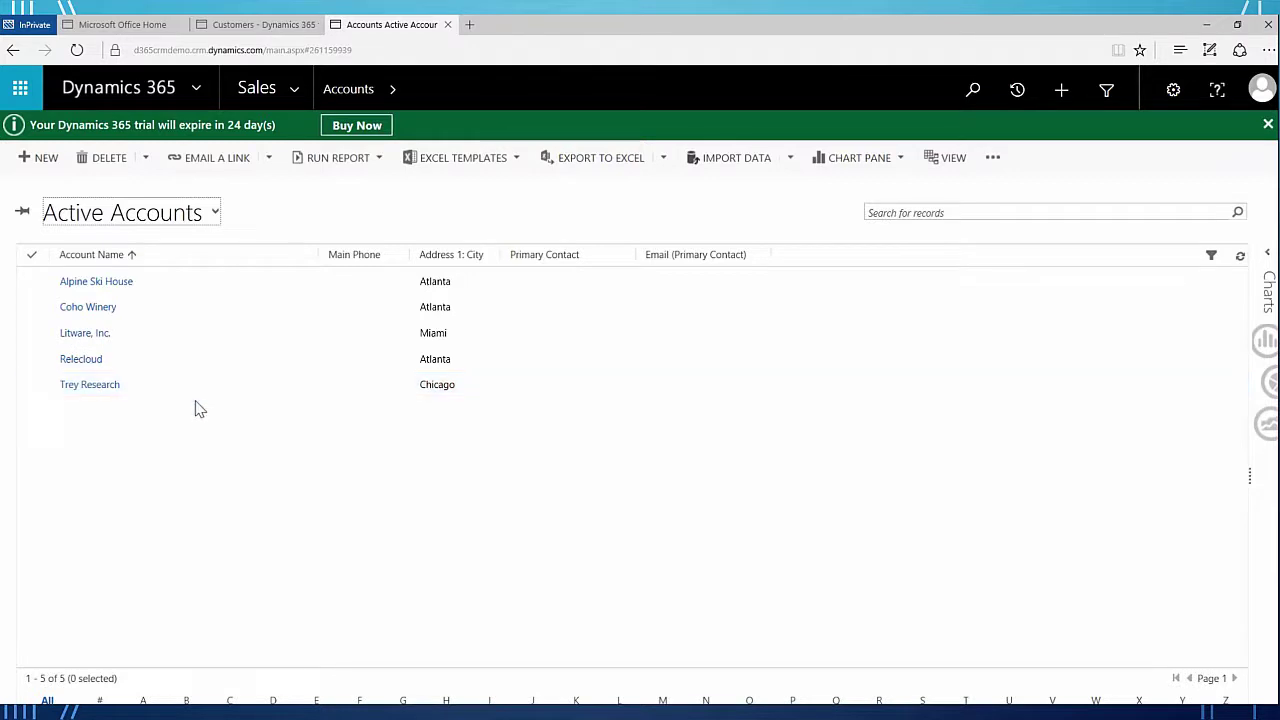
click(278, 30)
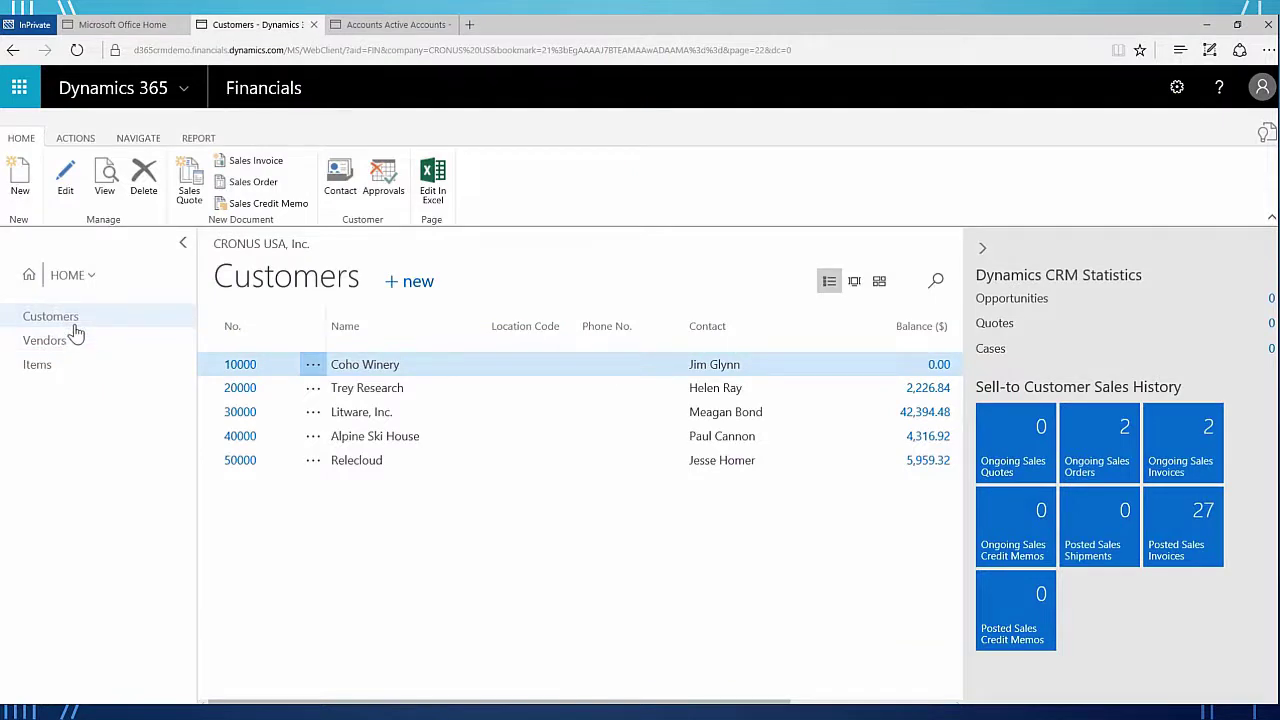
- Create customer C00010 TEST1 from template CUST000001 at Address 1, Fargo, ND 58104
click(21, 181)
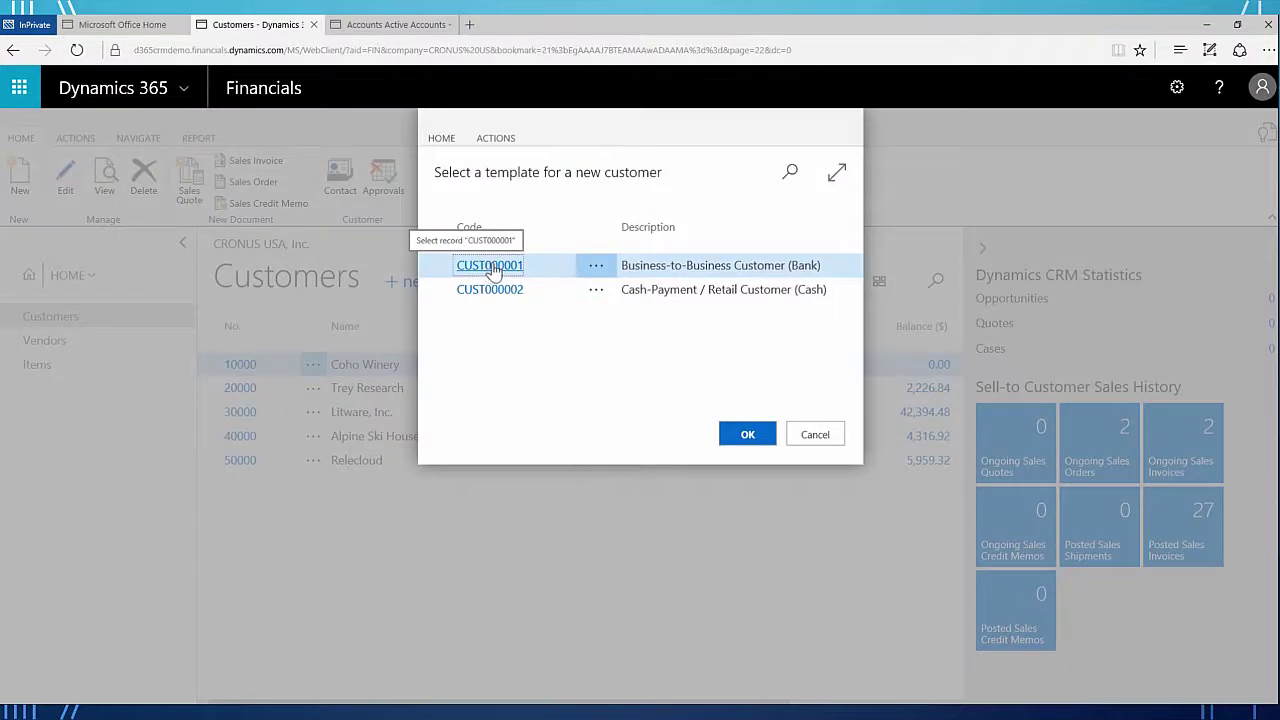
click(492, 264)
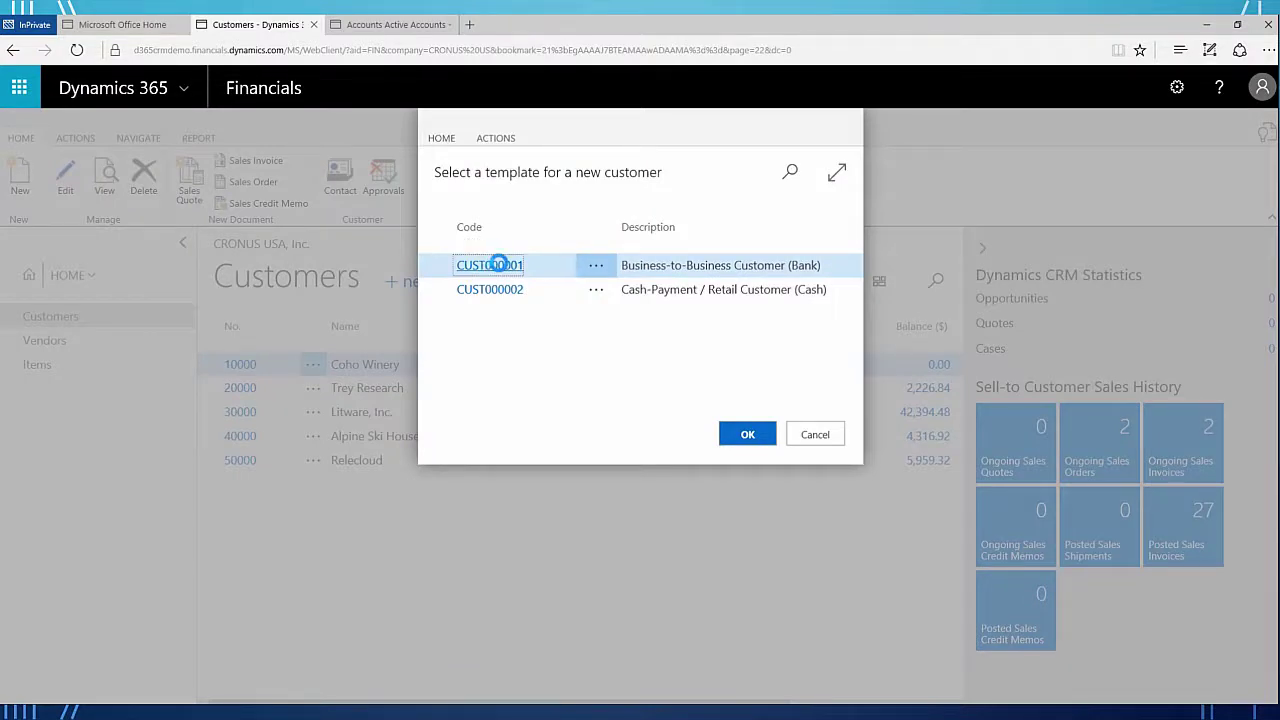
click(497, 264)
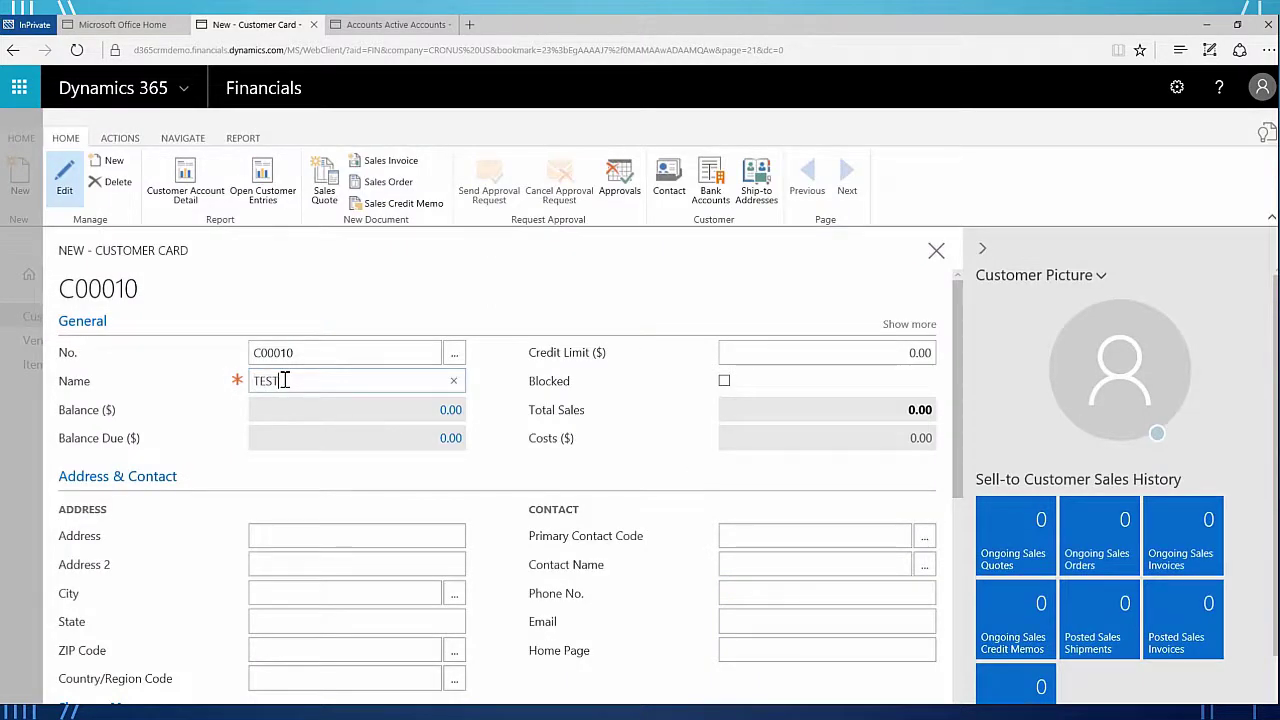
key(Tab)
text(Address 1)
key(Tab)
key(Tab)
text(Fargo)
key(Tab)
text(ND)
key(Tab)
text(58104)
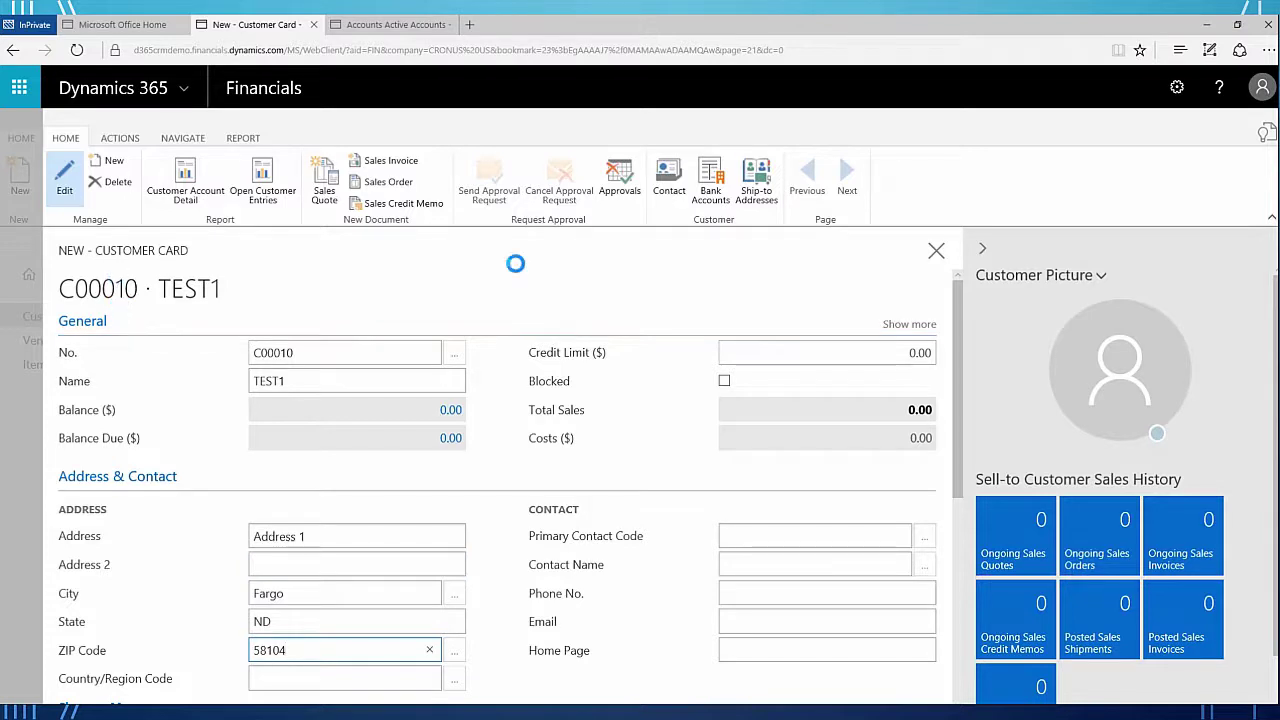
click(934, 251)
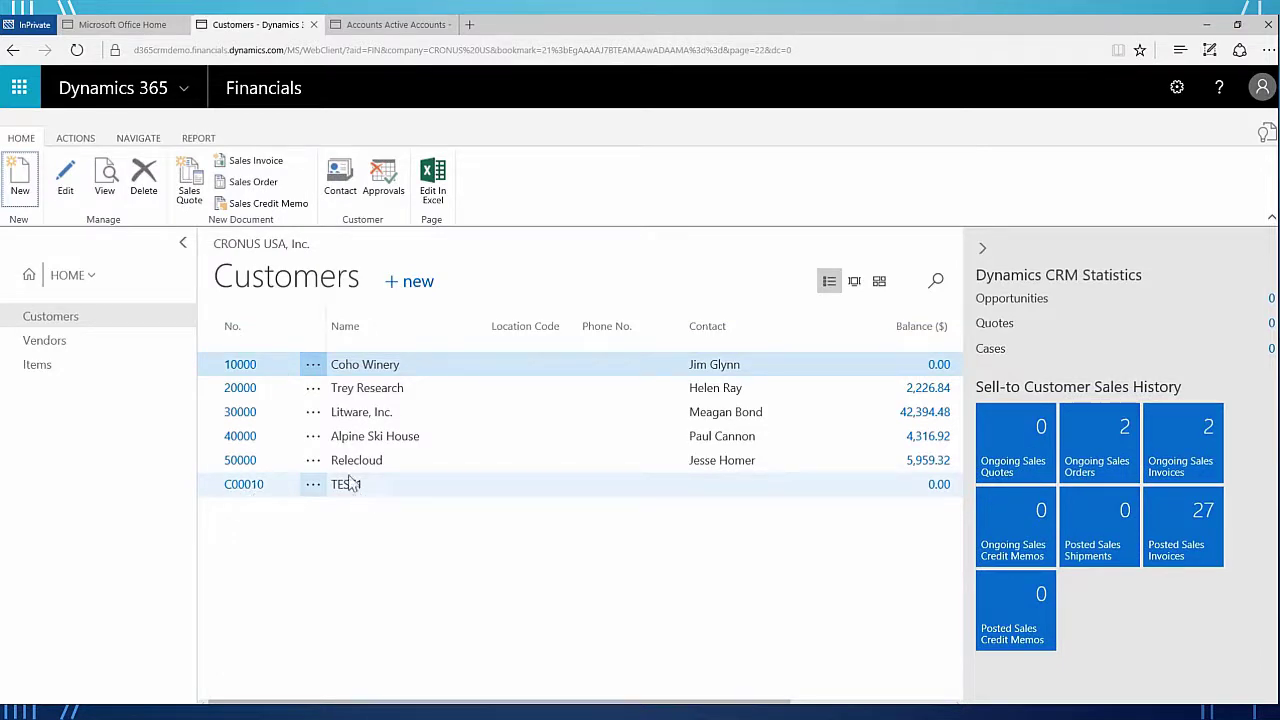
- Create customer C00020 TEST2 from the cash-payment retail template at Address 2, Fargo, ND 58103
click(20, 184)
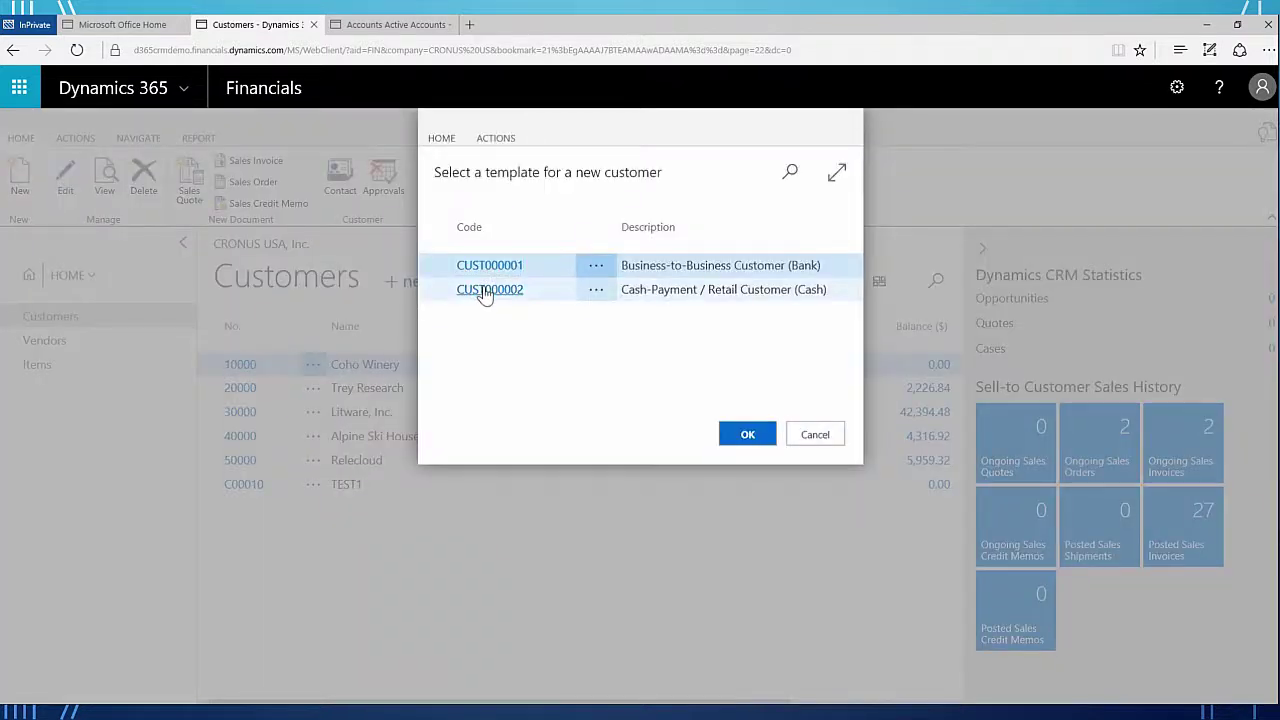
click(485, 291)
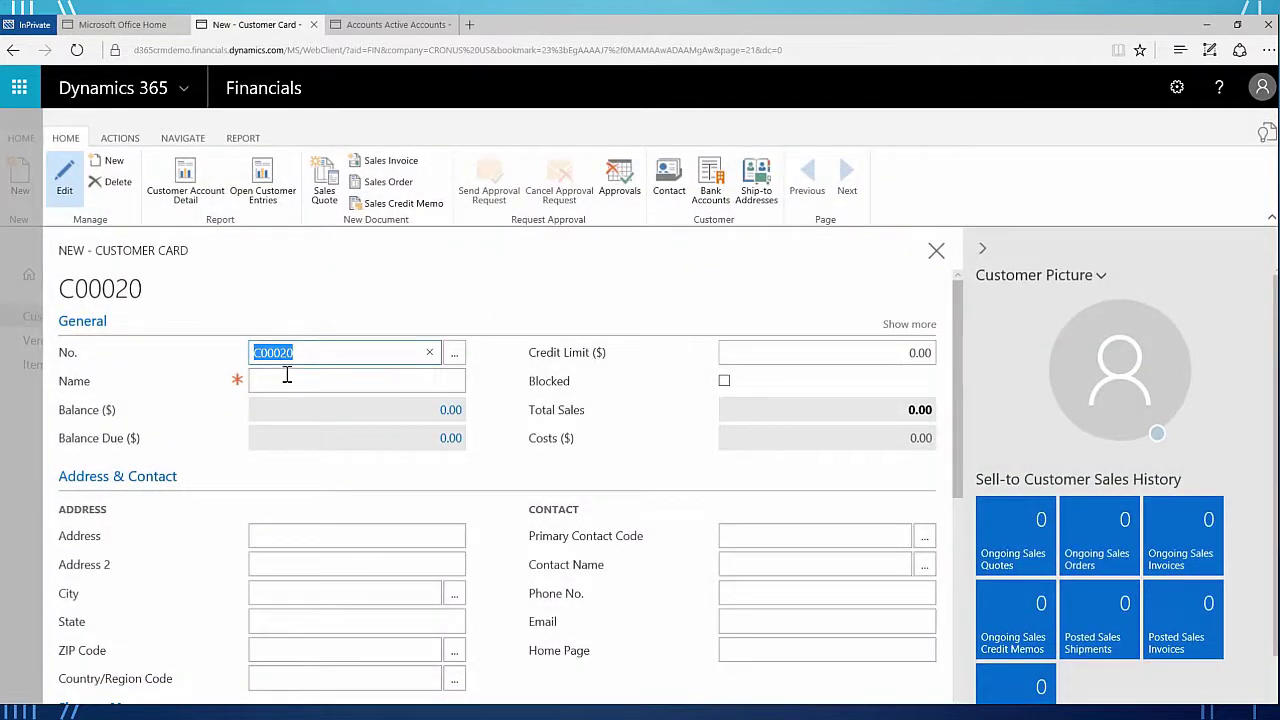
click(282, 377)
text(TEST2)
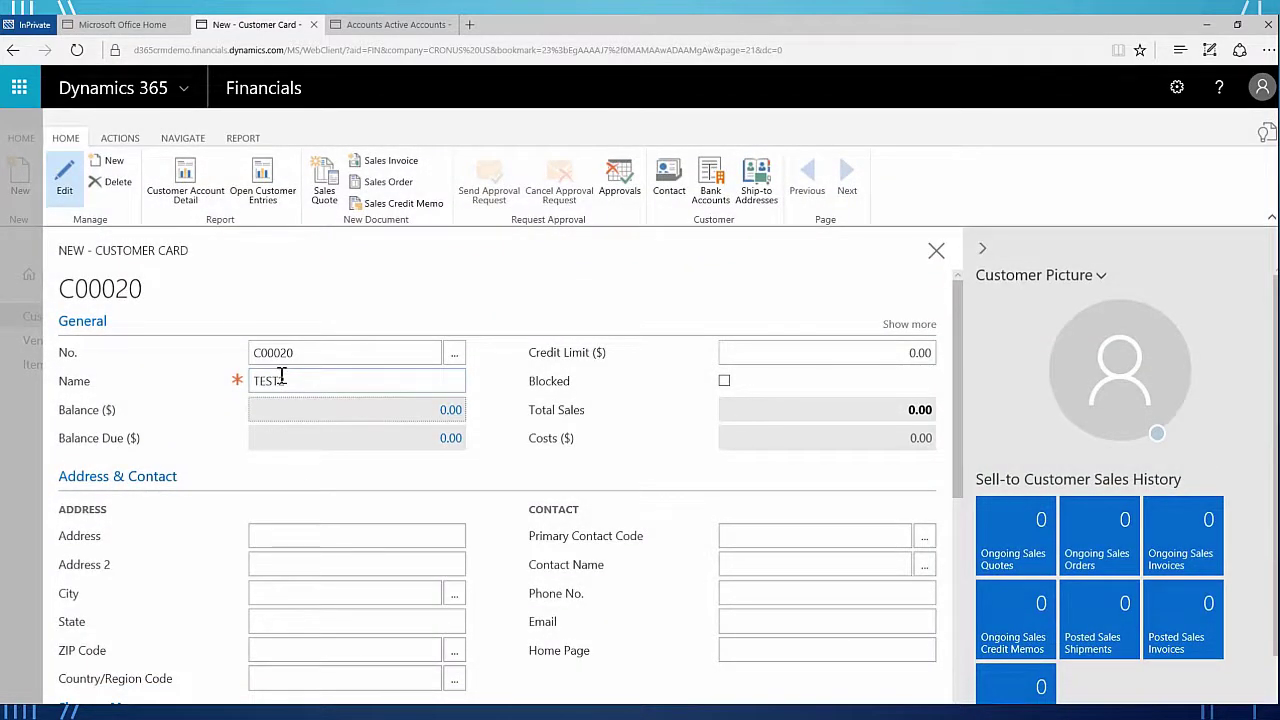
click(275, 533)
text(A)
text(d)
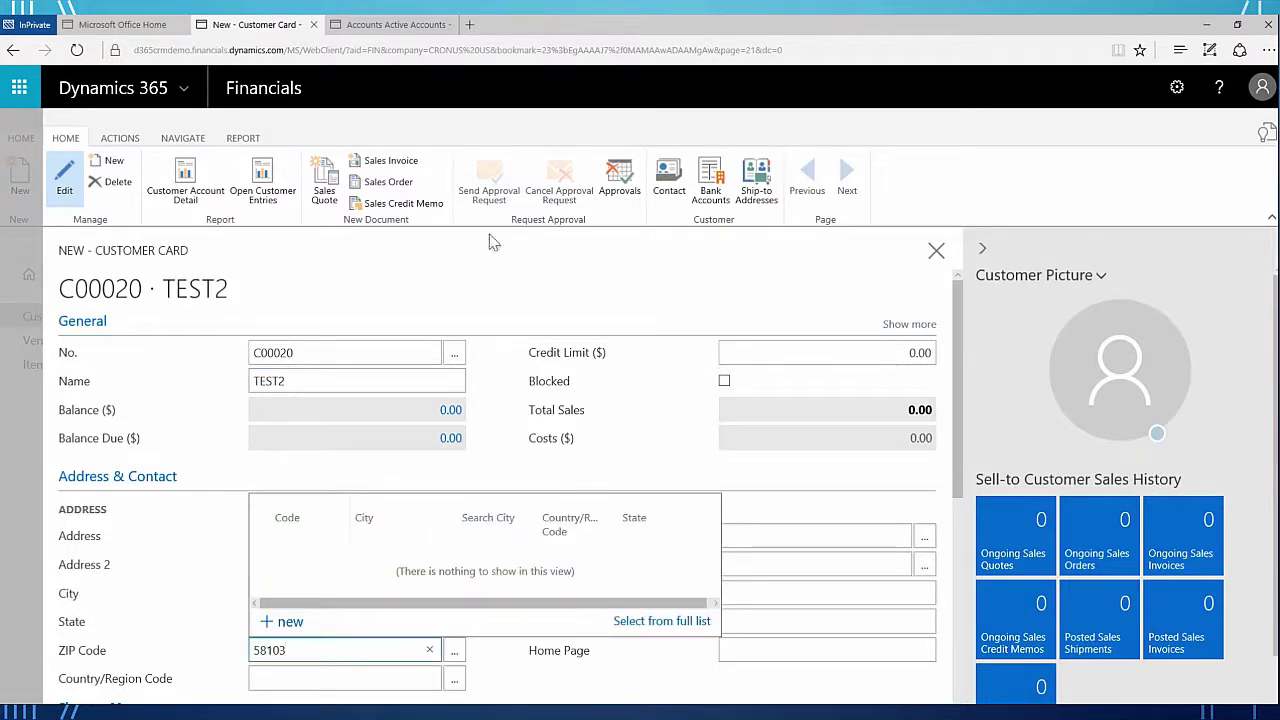
click(935, 252)
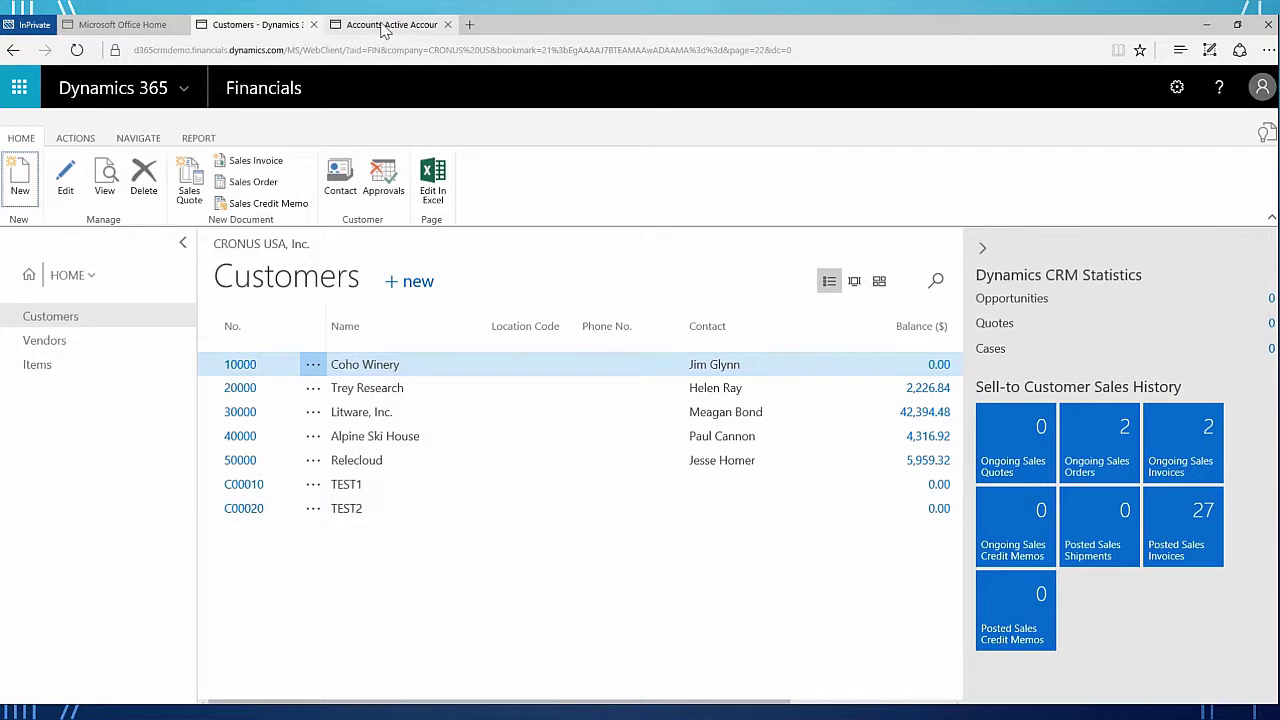
mouse_move(385, 30)
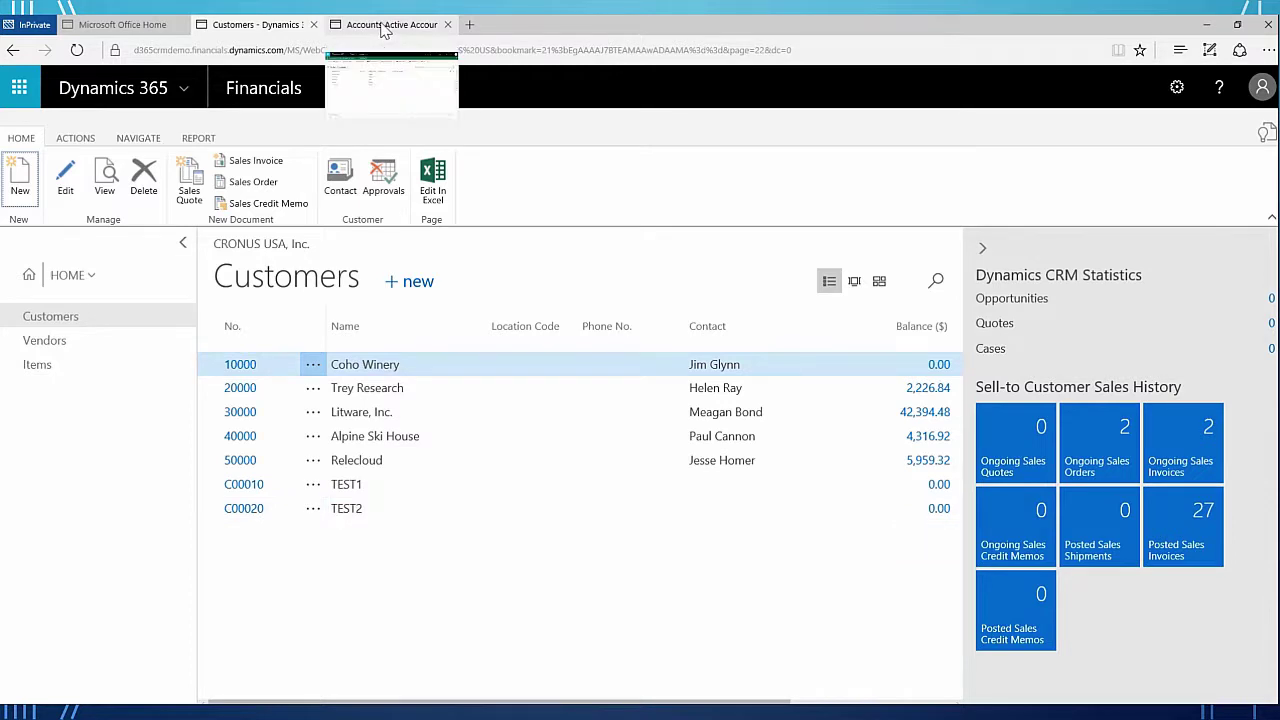
click(1266, 133)
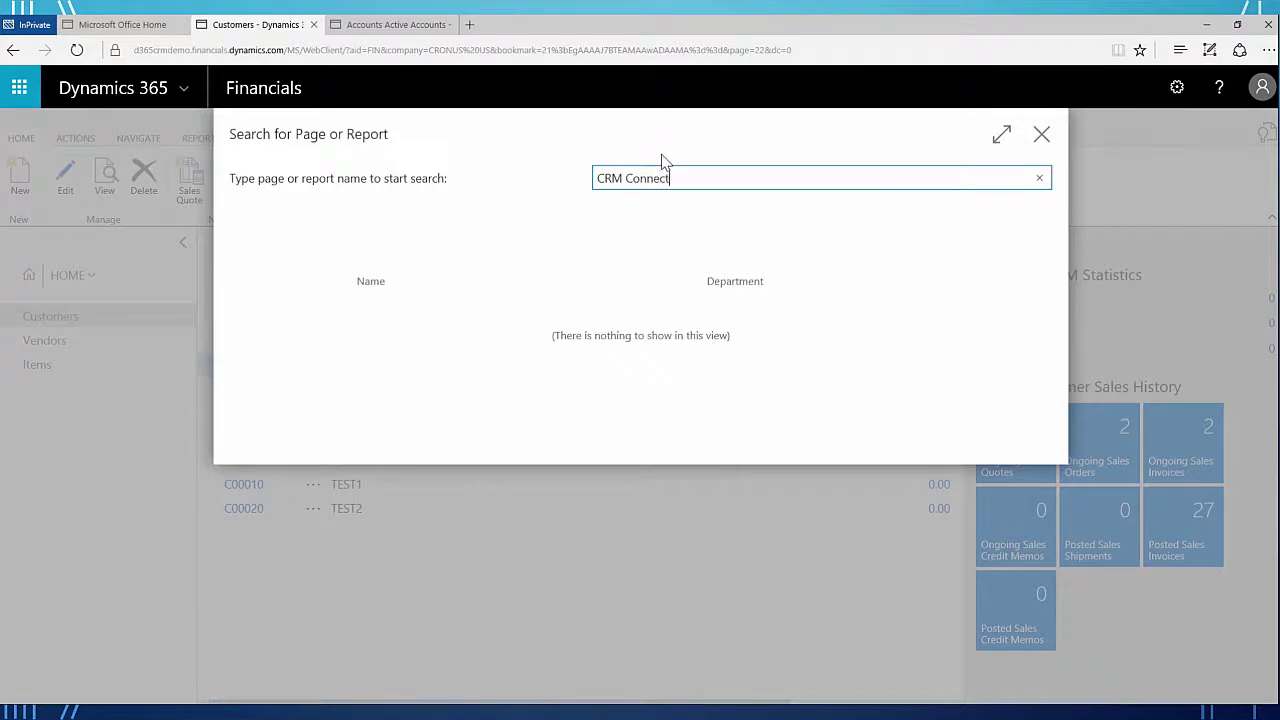
click(574, 320)
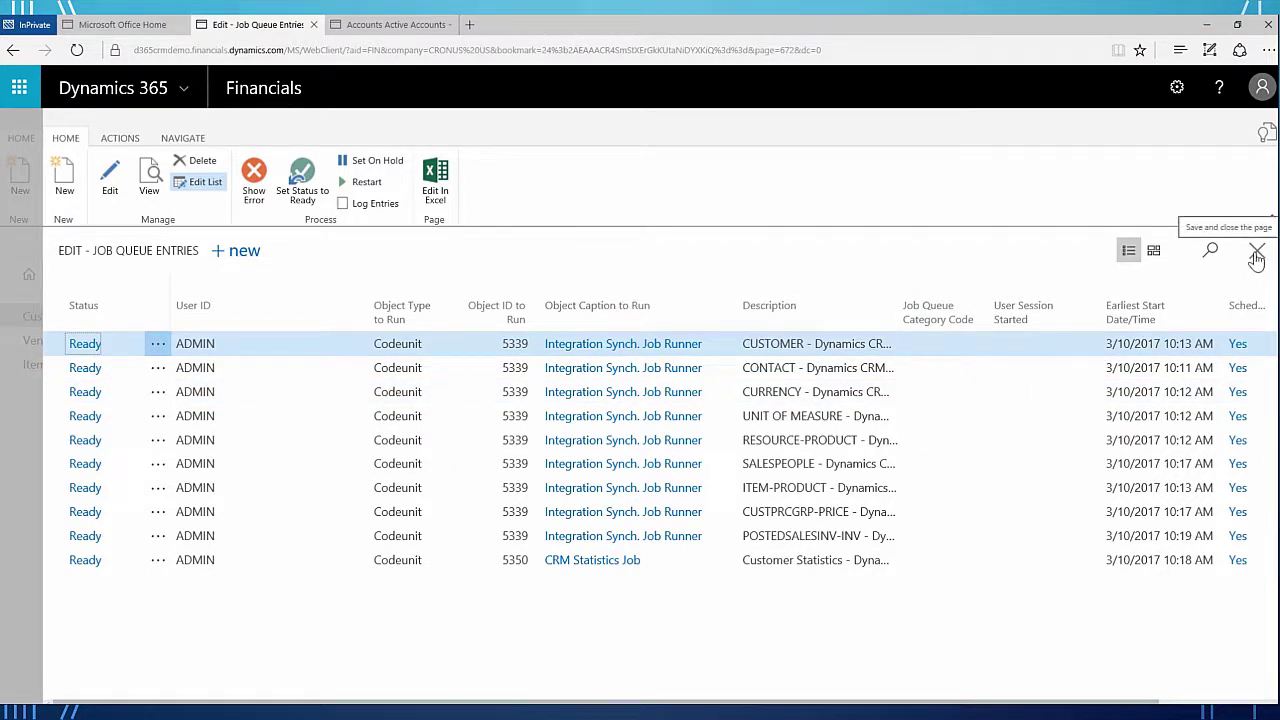
click(1256, 256)
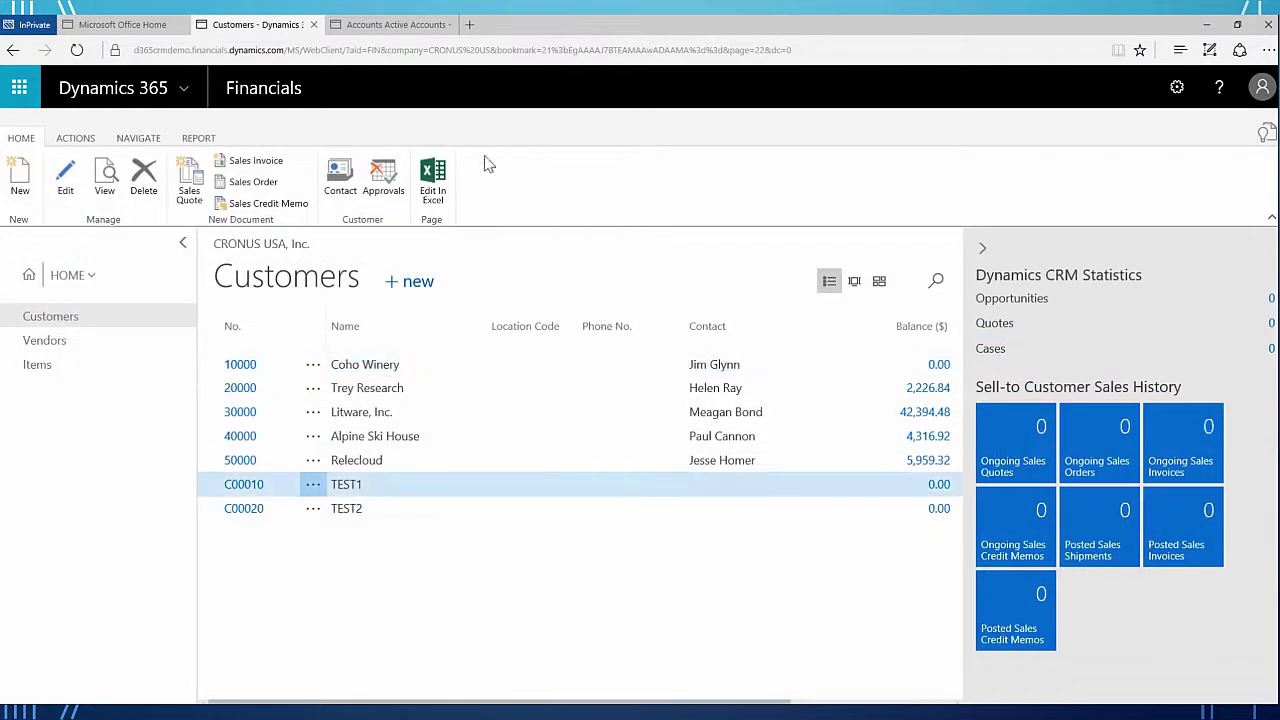
- Switch the Sales accounts view to Active Accounts and check TEST1 and TEST2 in Fargo
click(397, 28)
click(214, 213)
click(100, 416)
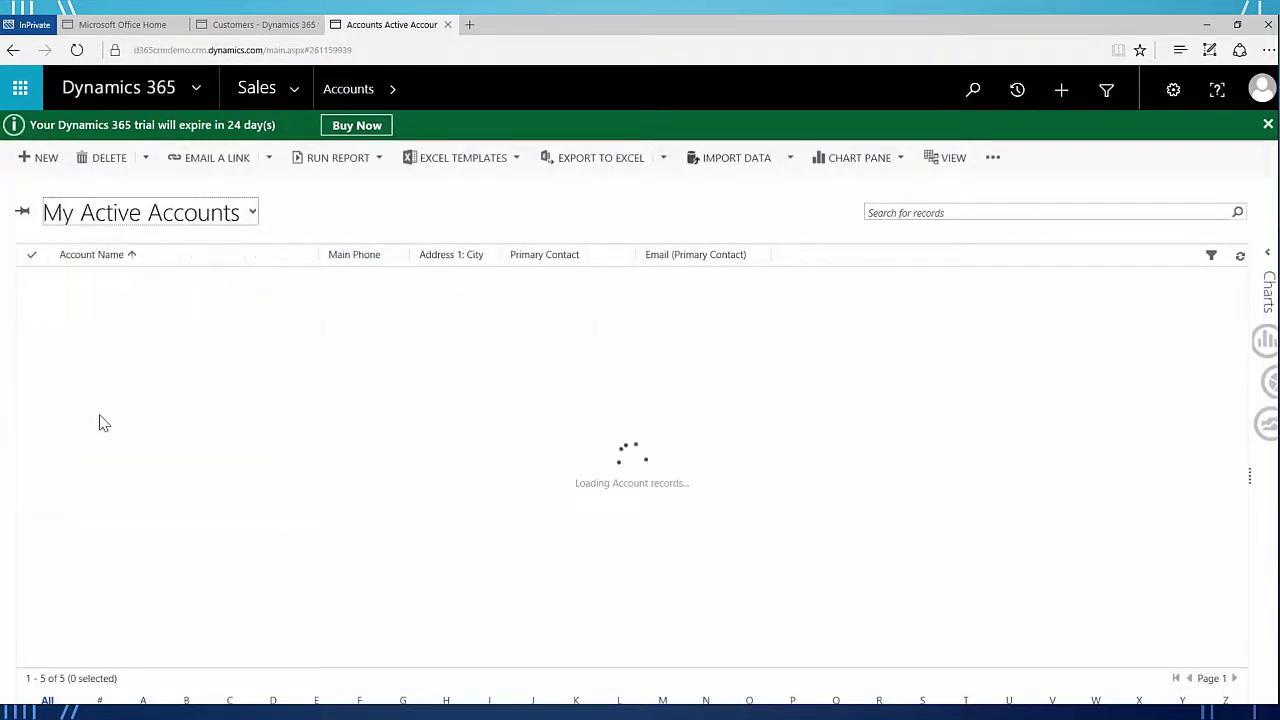
click(252, 214)
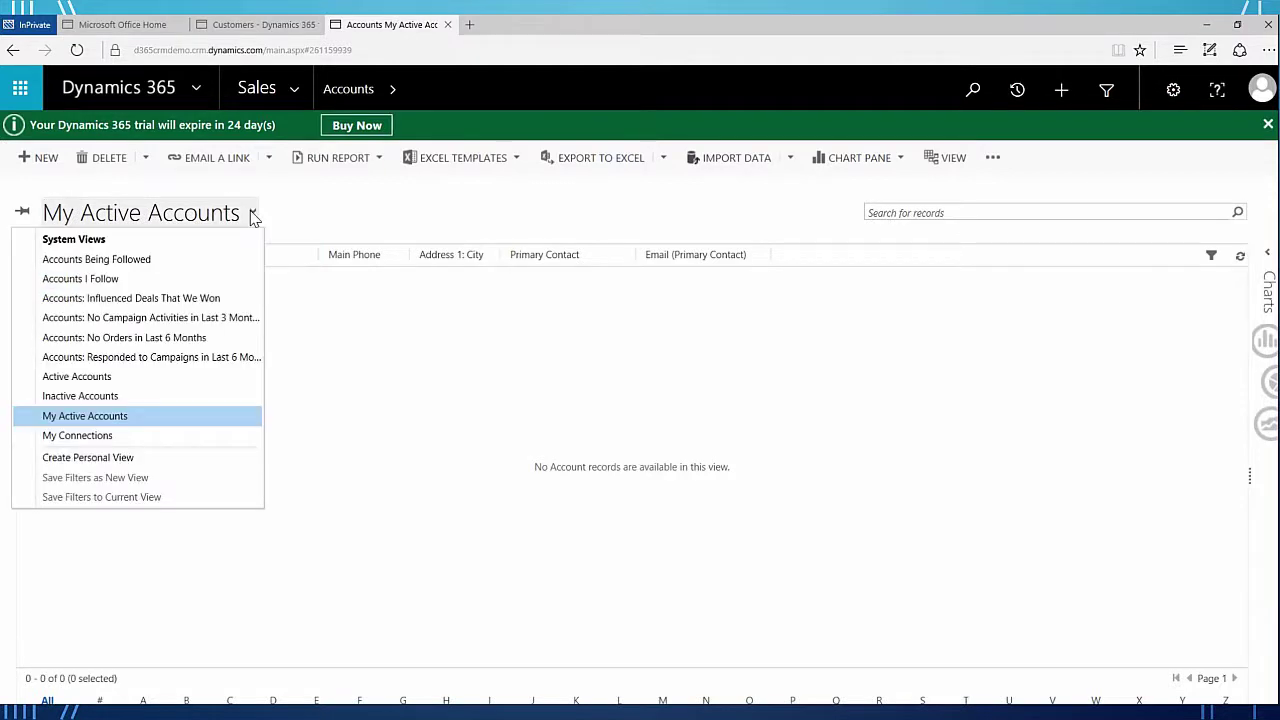
click(116, 379)
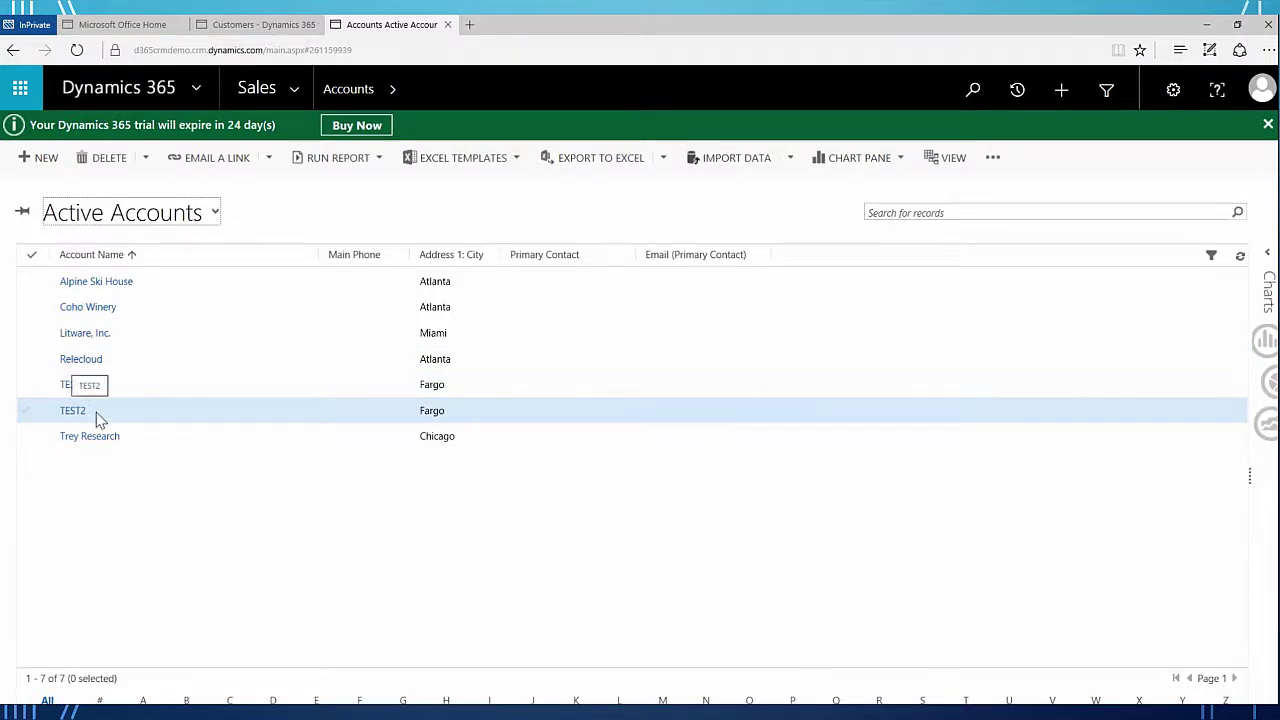
- Flip between Financials Customers and Sales Active Accounts, ending on the Customers list
click(288, 27)
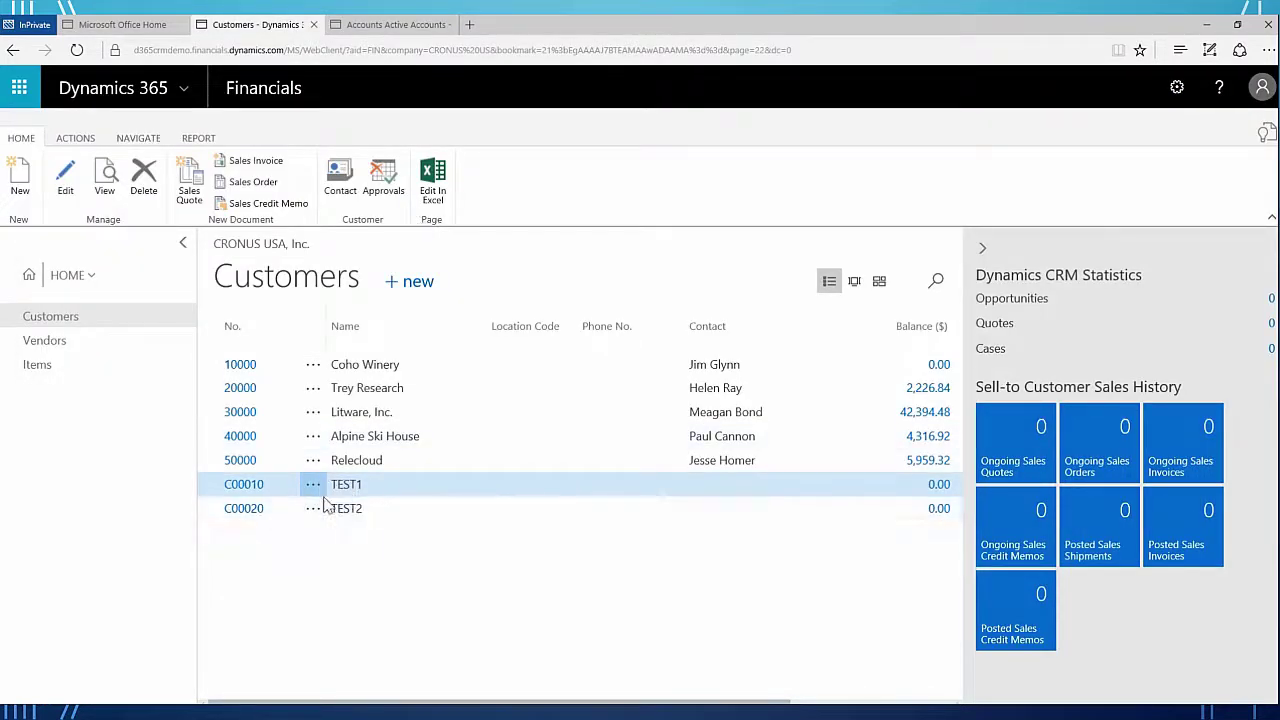
click(368, 24)
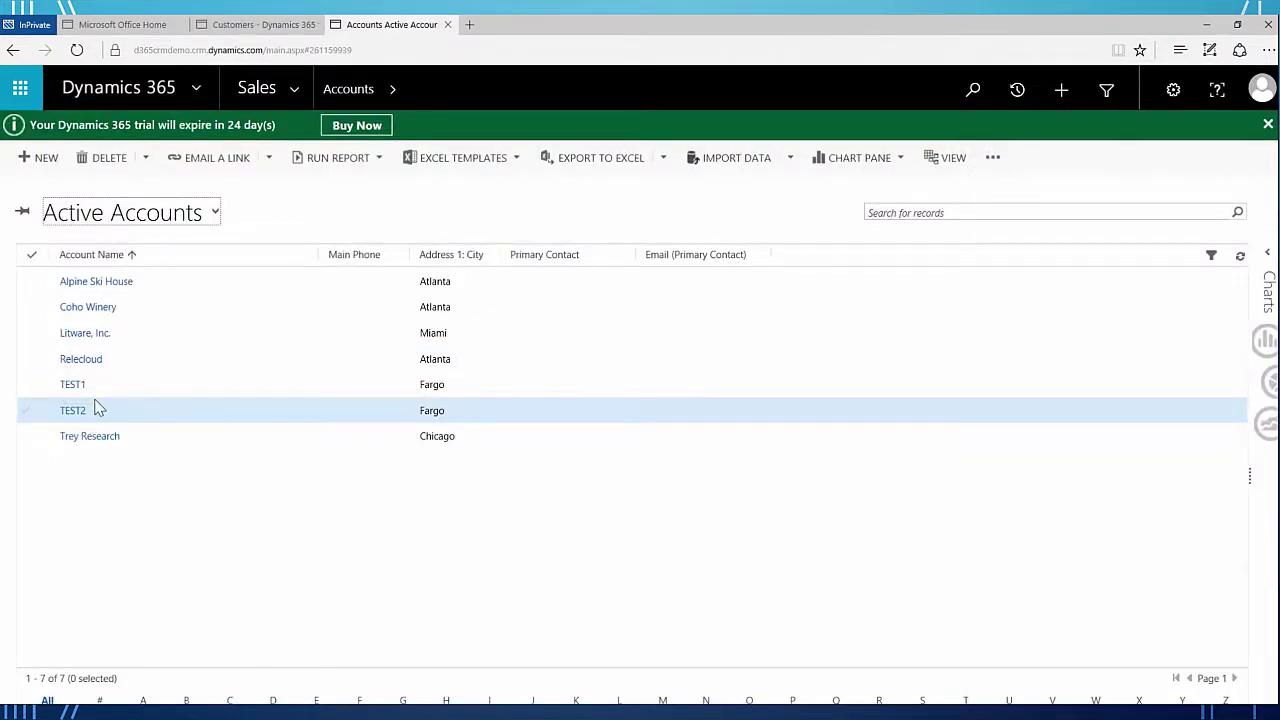
click(255, 25)
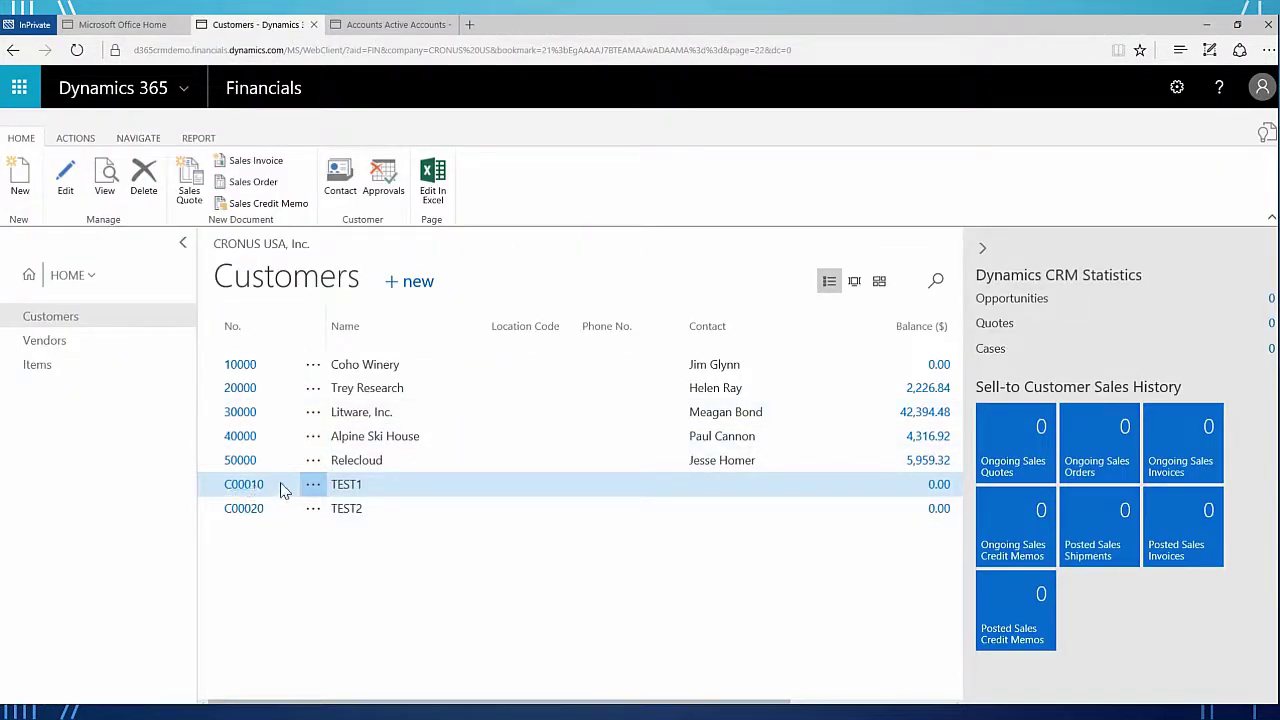
- Inspect the customer synchronization log, showing one record inserted into Dynamics CRM, twice, then close it
click(150, 143)
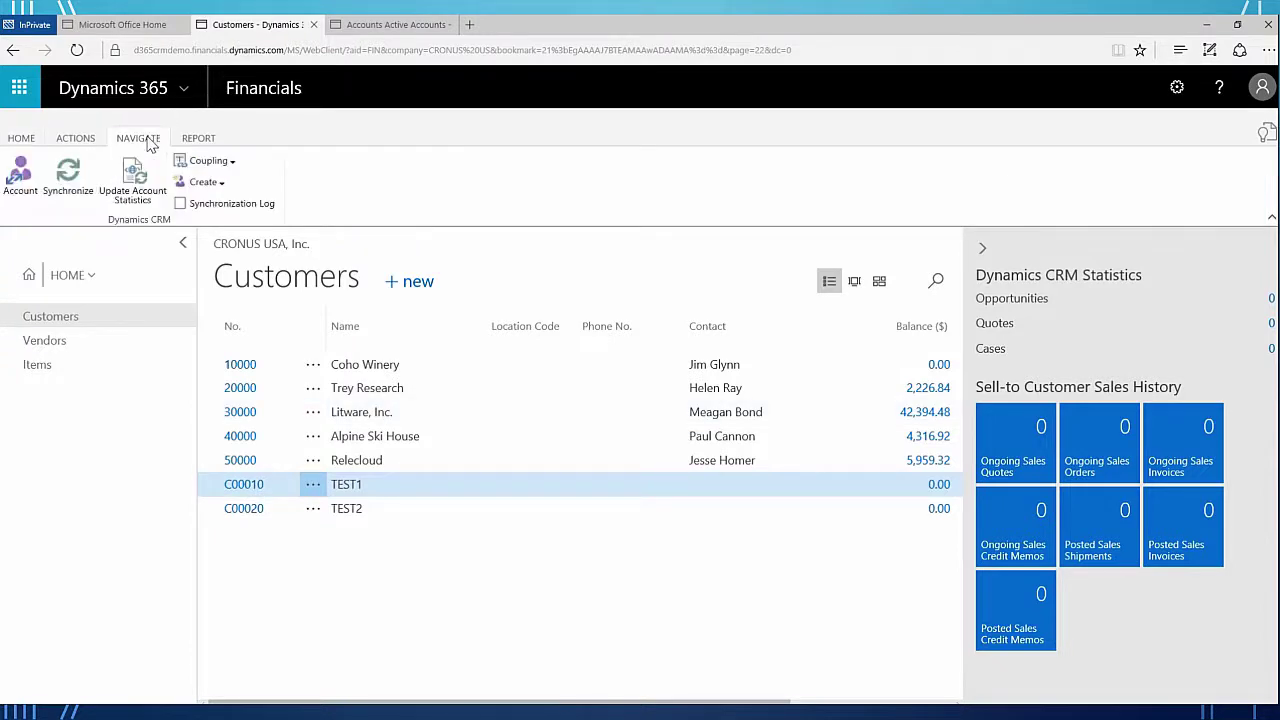
click(240, 204)
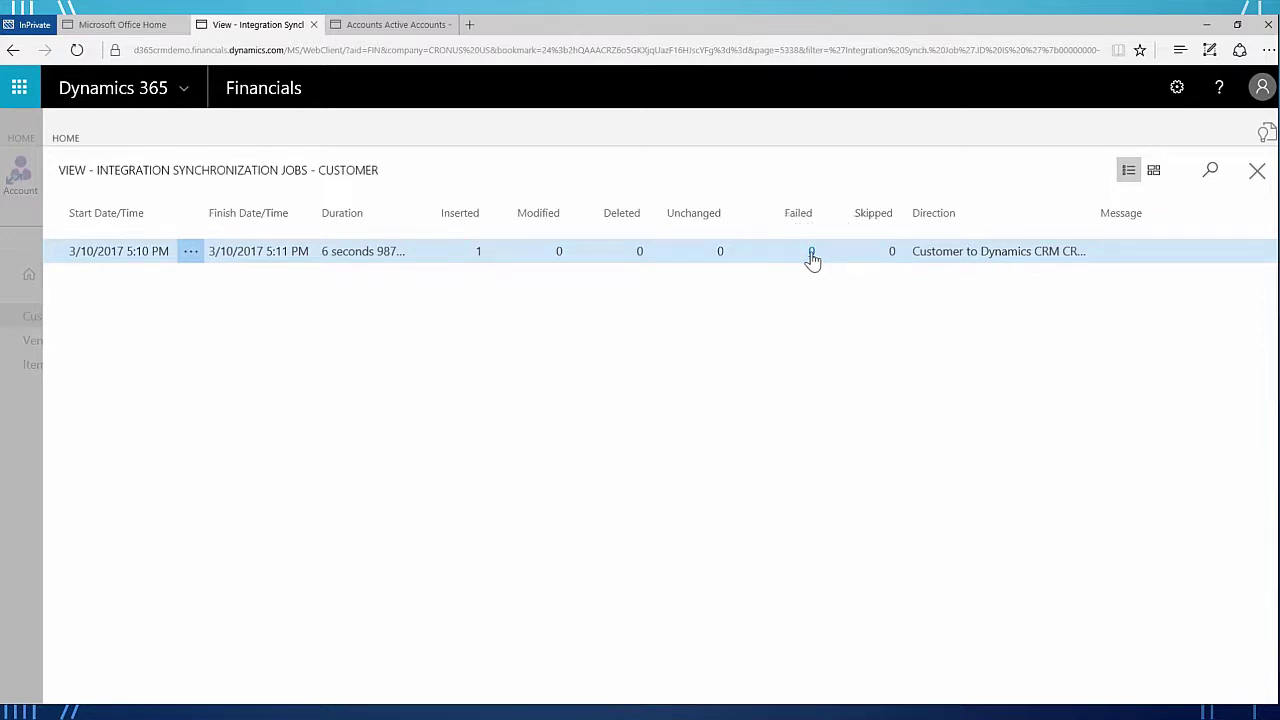
click(1257, 174)
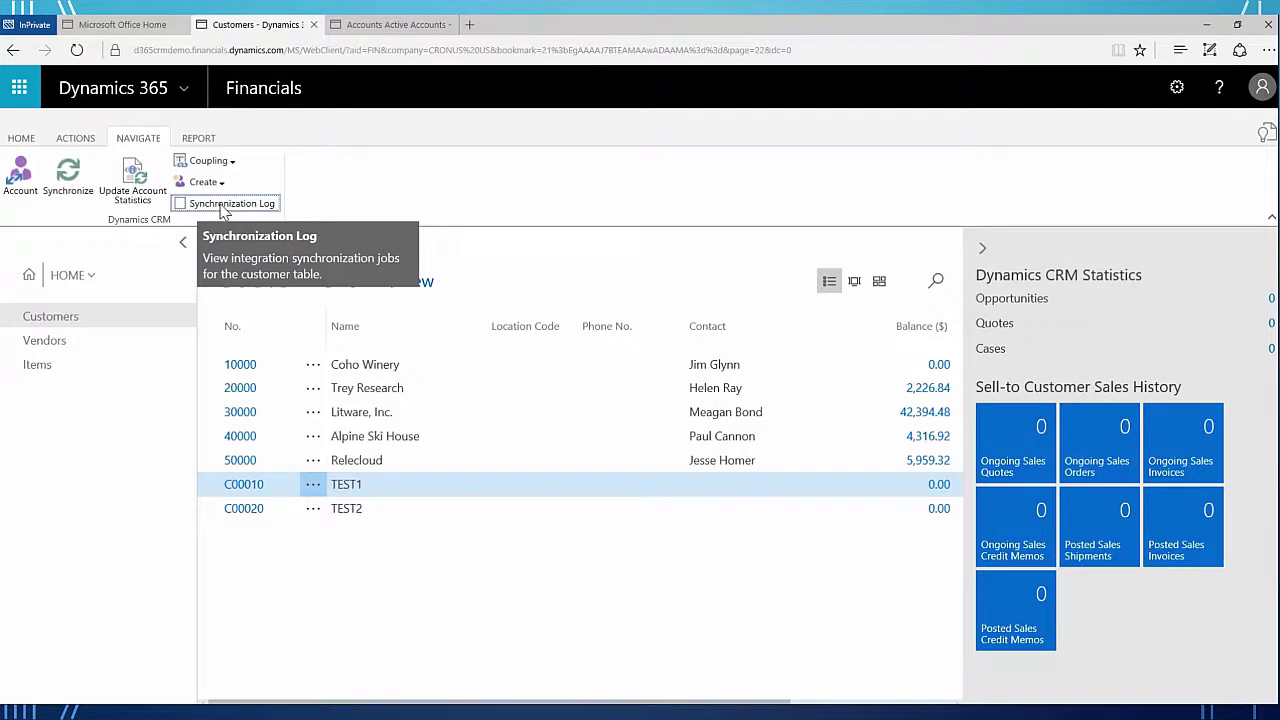
click(226, 204)
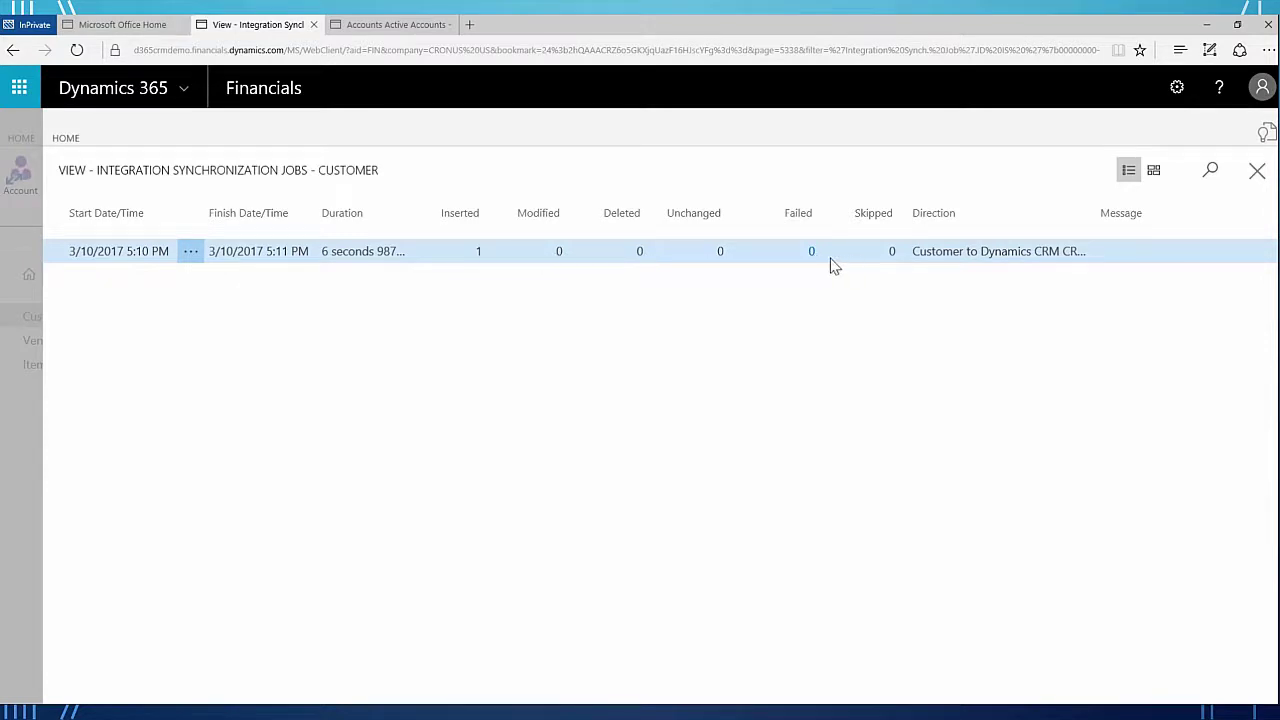
click(1257, 174)
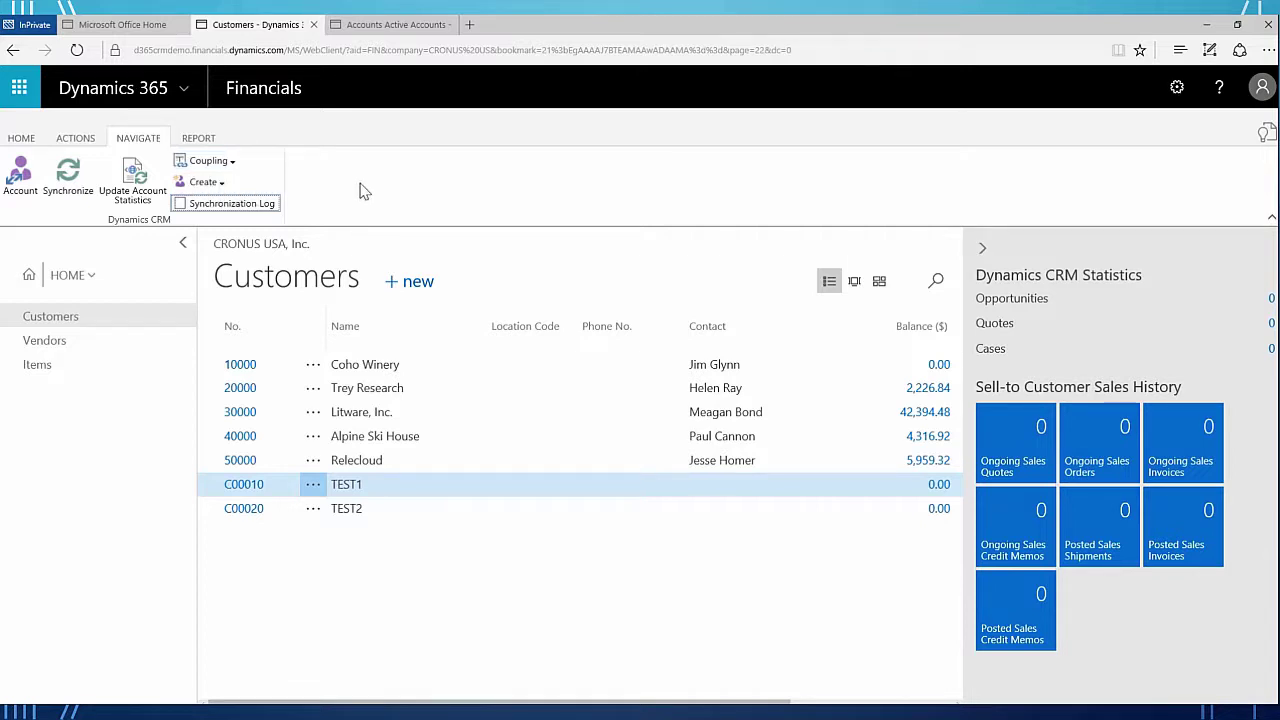
click(222, 186)
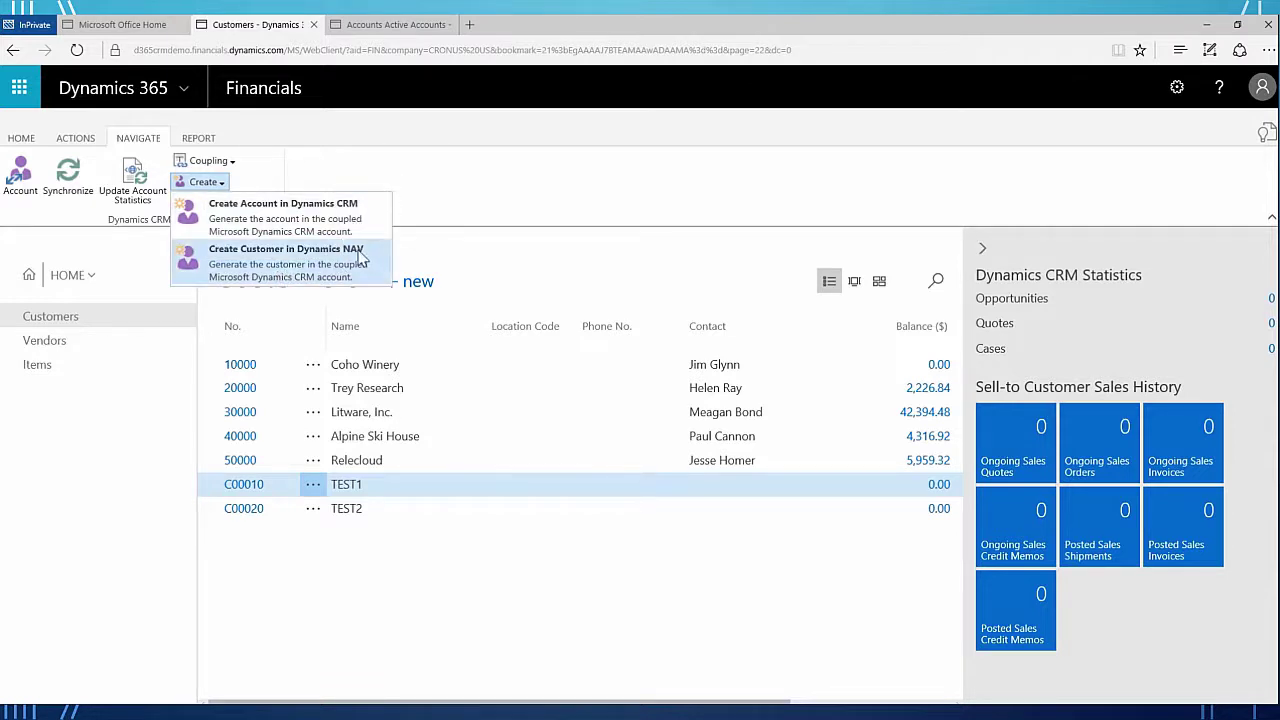
click(245, 188)
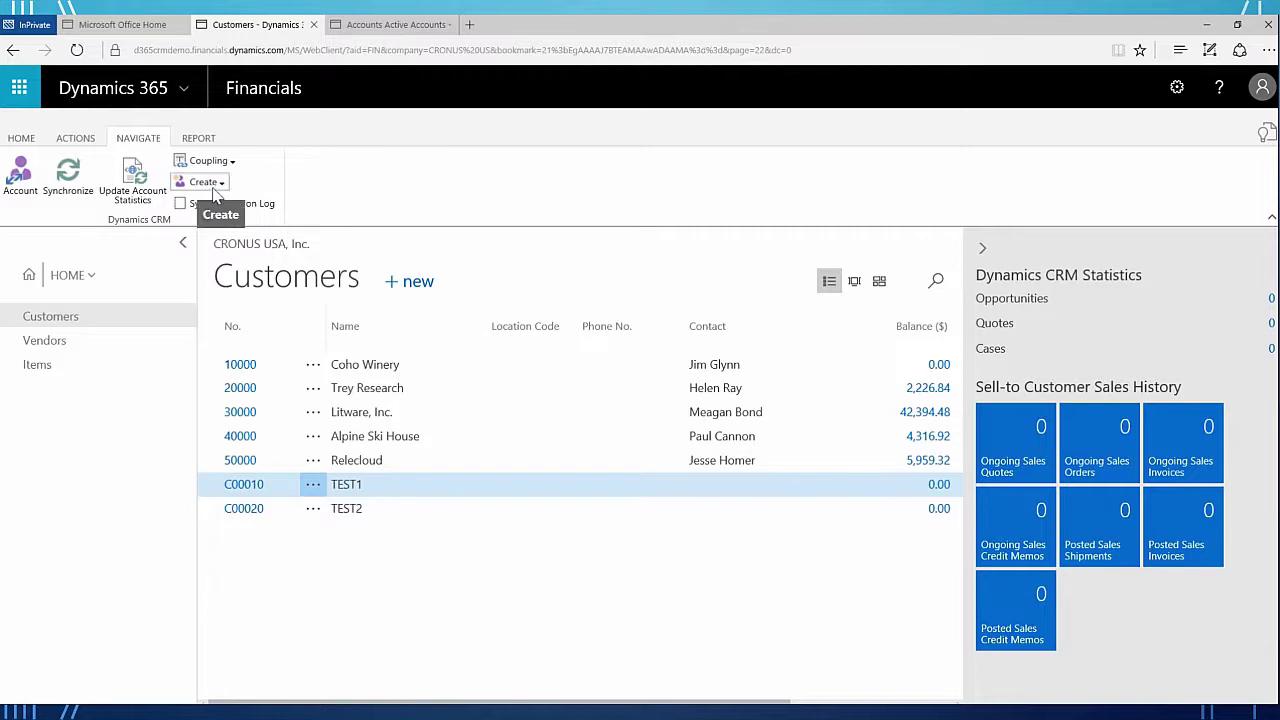
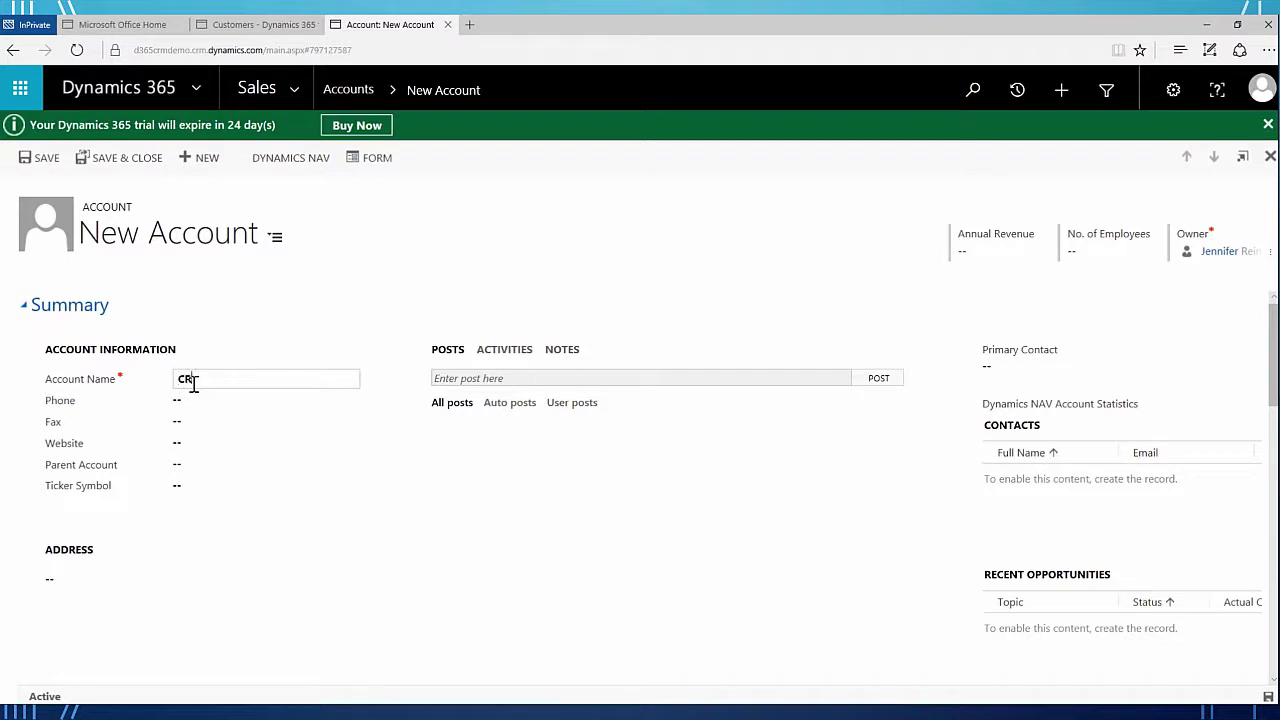
- Finish the account name 'CRM Account' and enter the account's phone number
text(Account)
key(Tab)
key(Tab)
- Fill in the address as CRM Address, Fargo, ND 58102
click(70, 574)
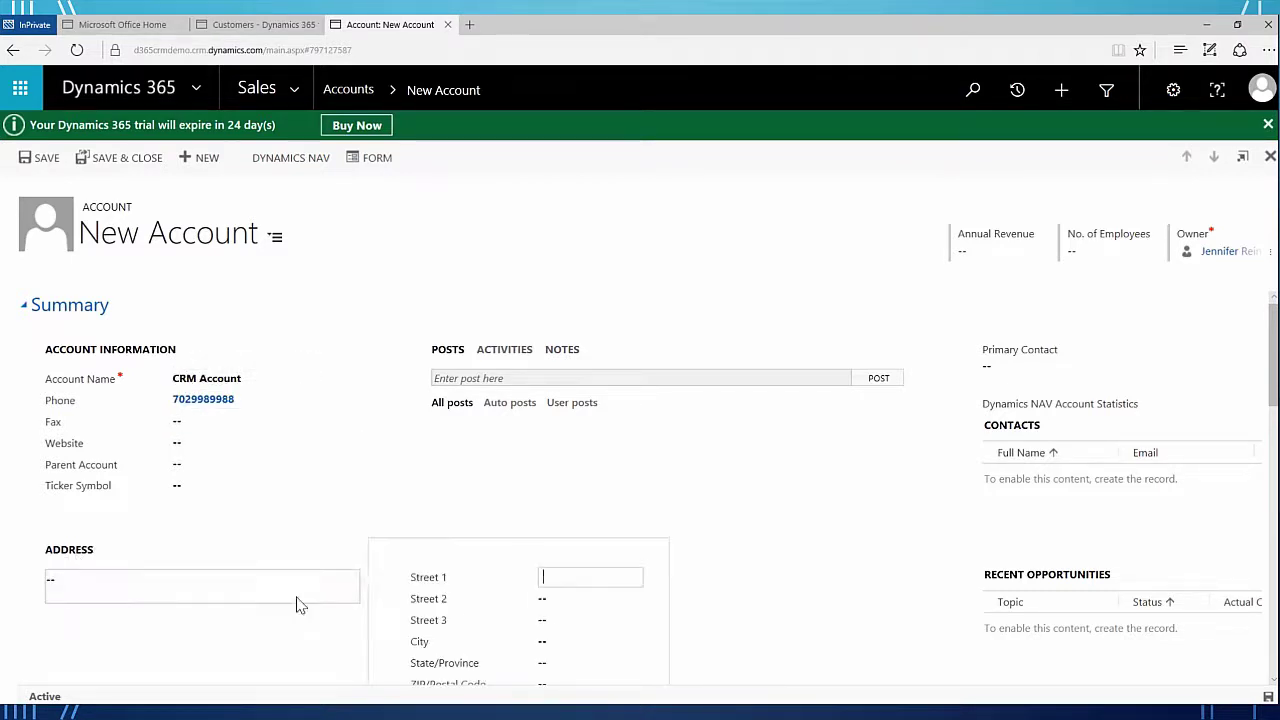
click(549, 580)
key(Down)
key(Return)
text(ND)
key(Tab)
text(58102)
click(366, 457)
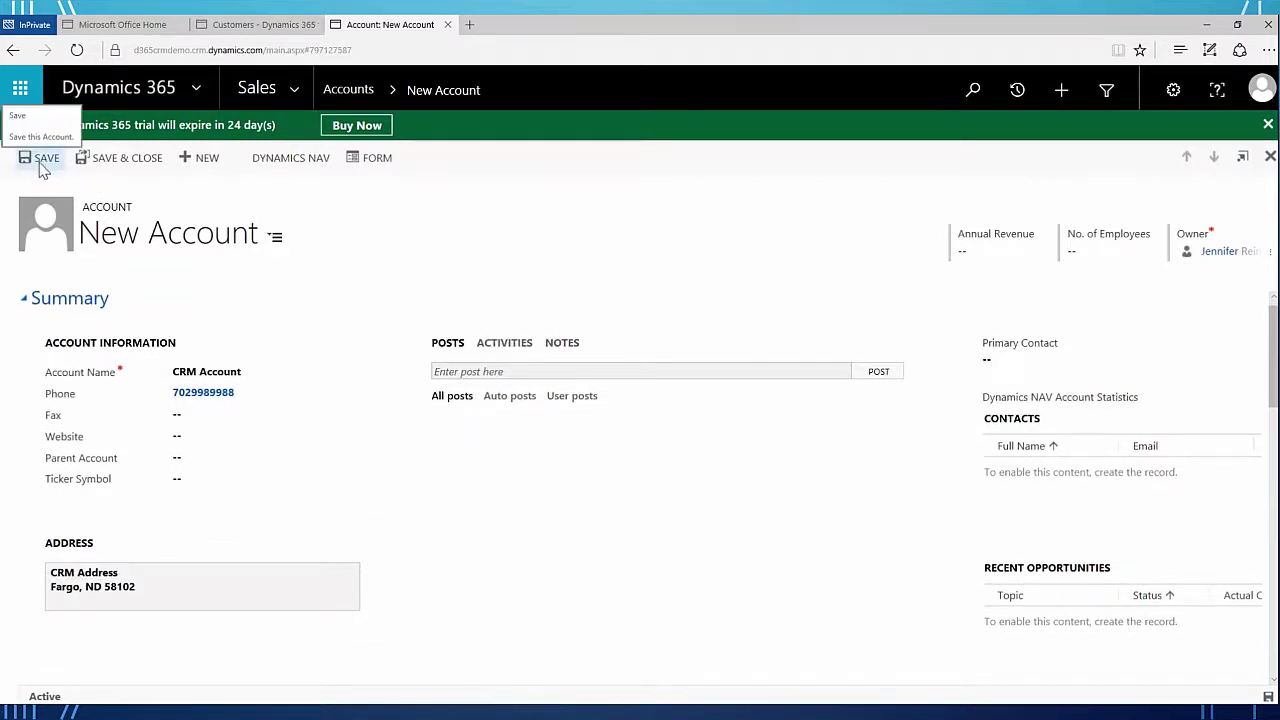
- Save the account and go back to the Accounts list views
click(40, 160)
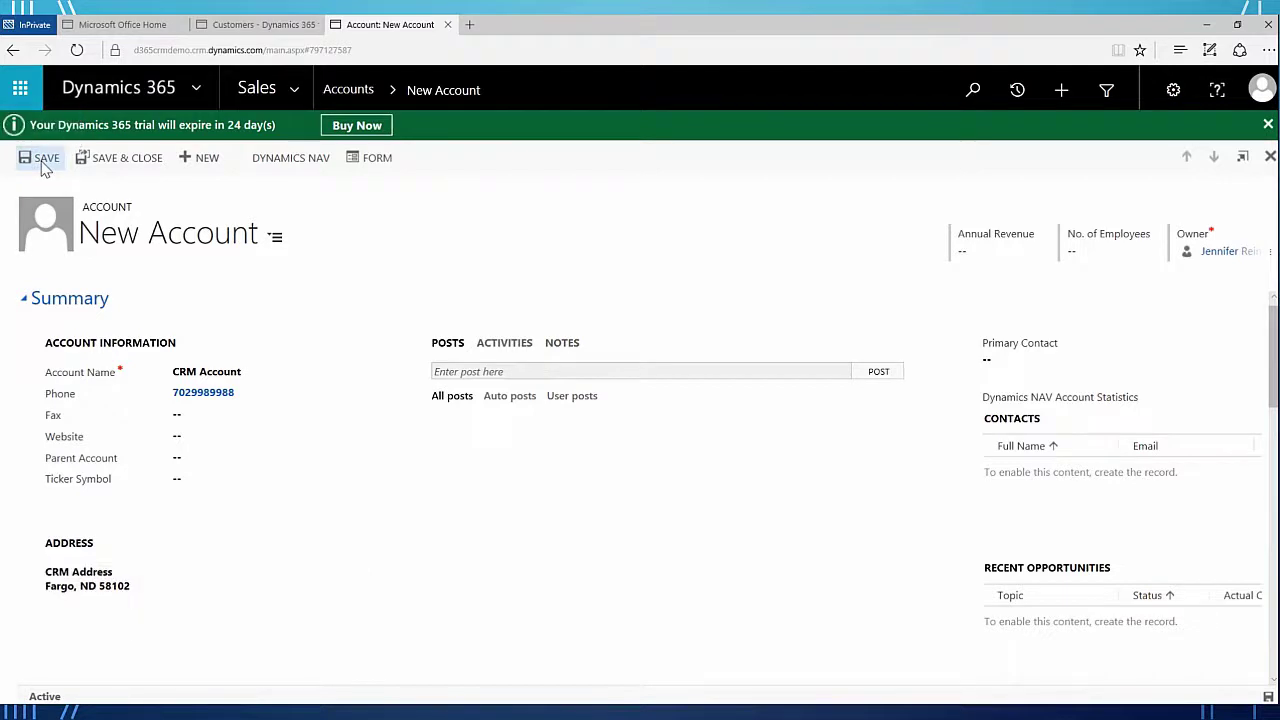
click(350, 90)
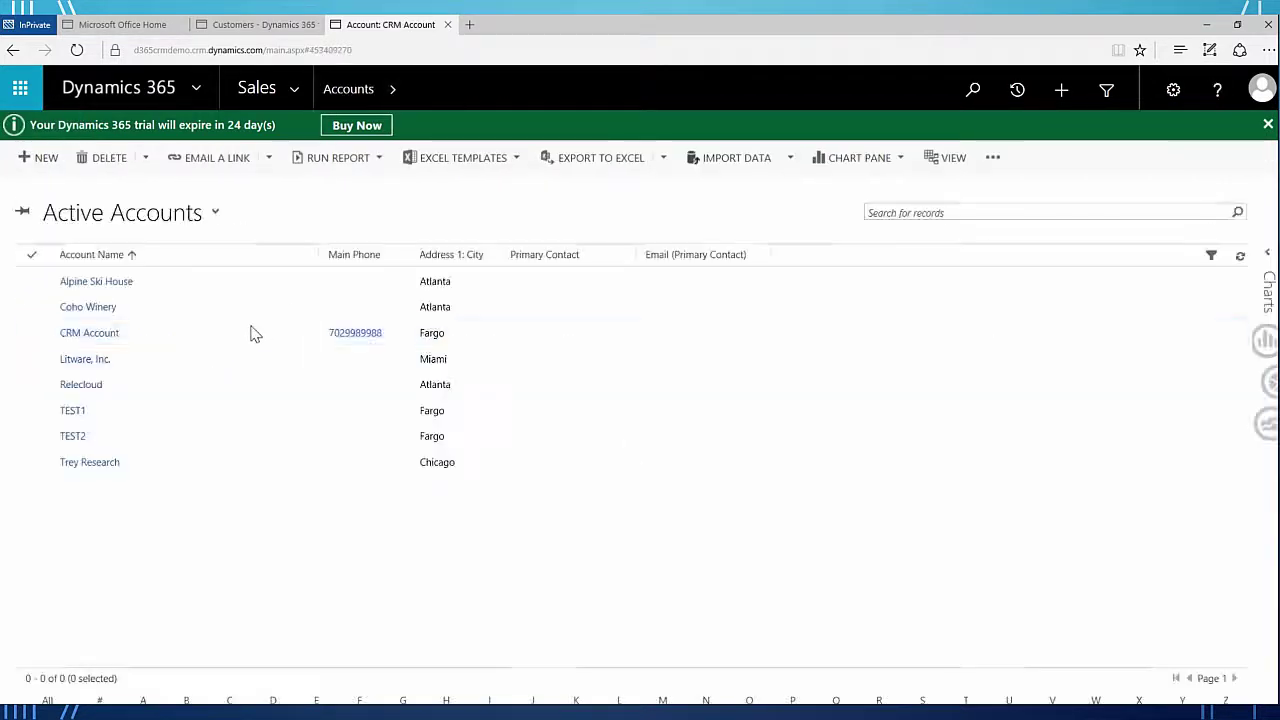
click(122, 212)
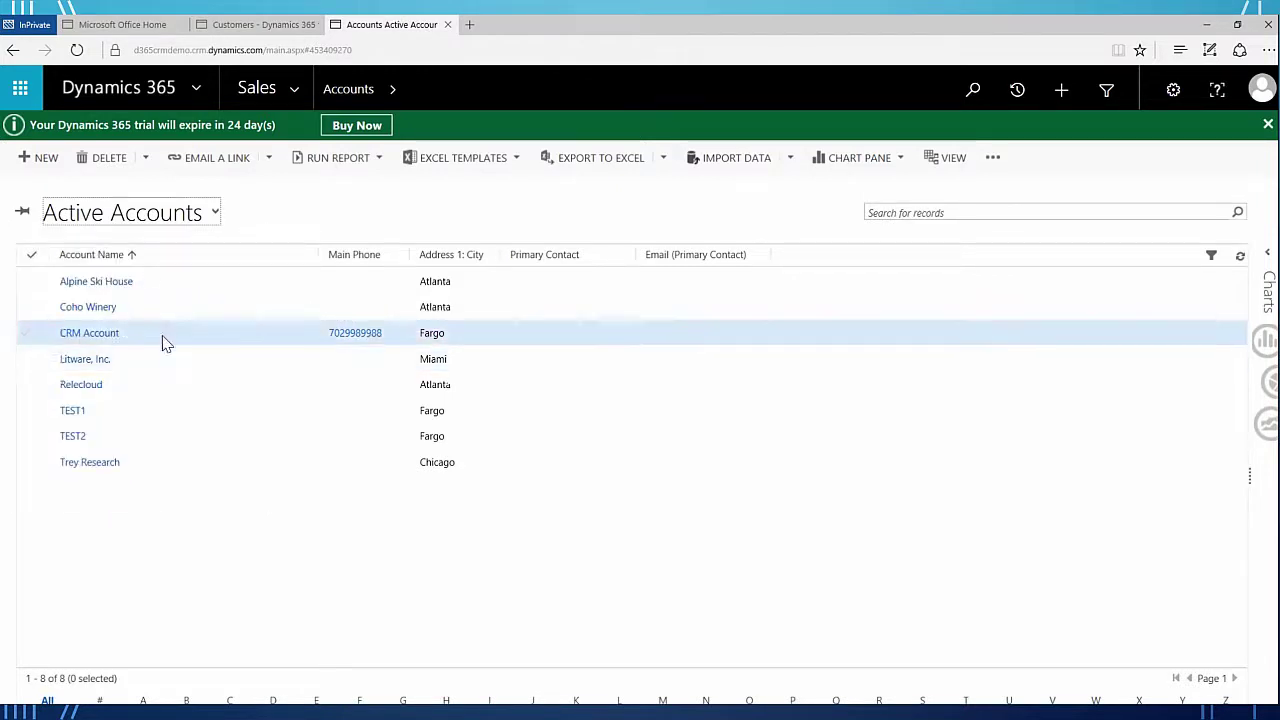
- Check the Financials Customers and Vendors lists, then search pages and reports for 'crm'
click(255, 28)
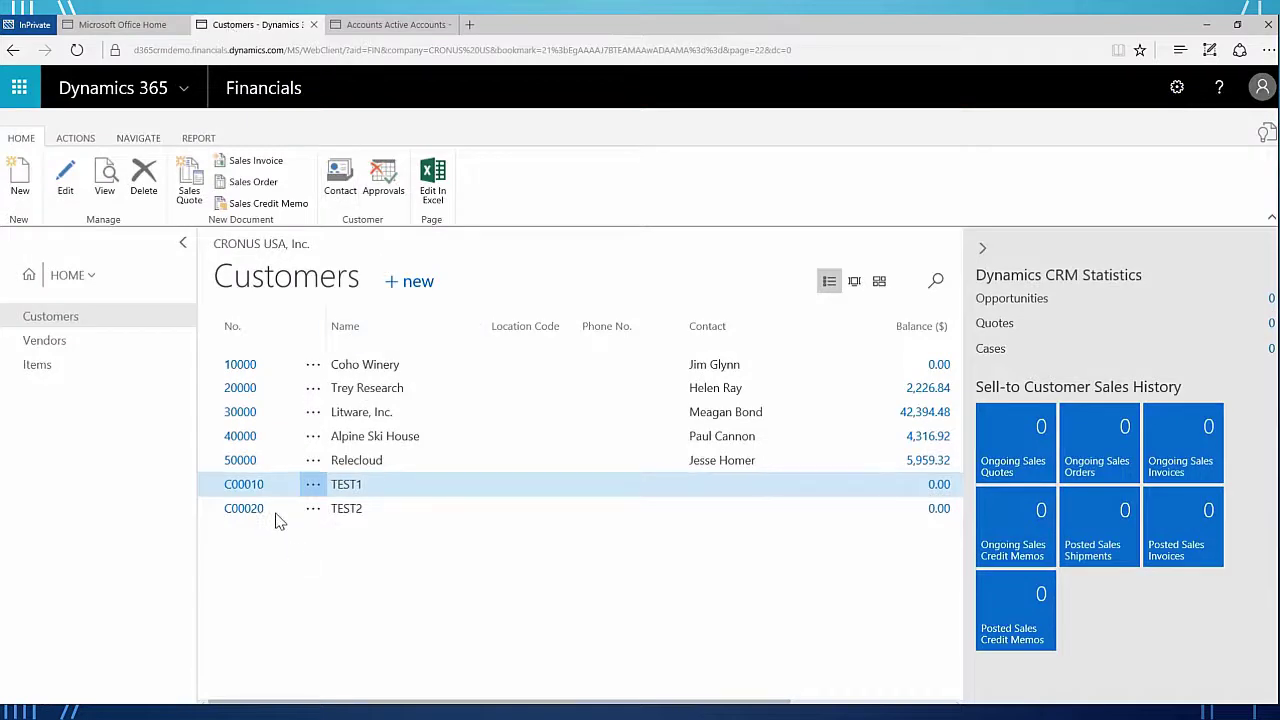
click(64, 316)
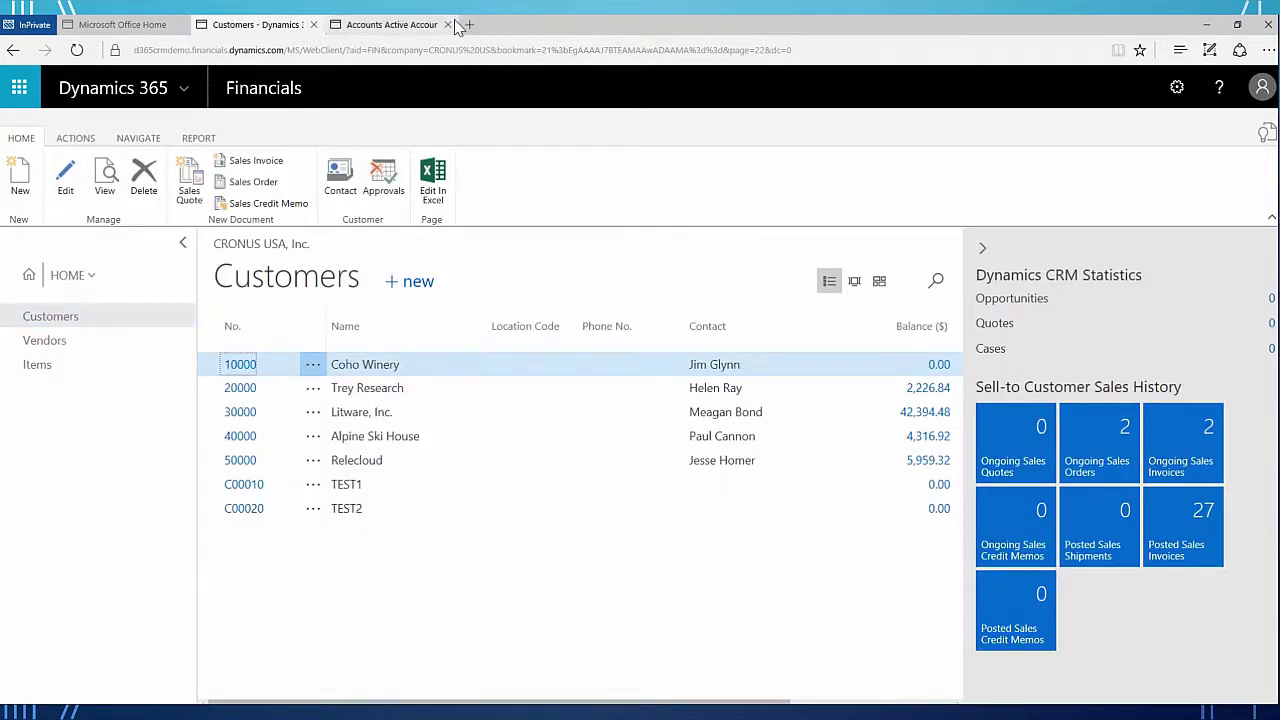
mouse_move(391, 30)
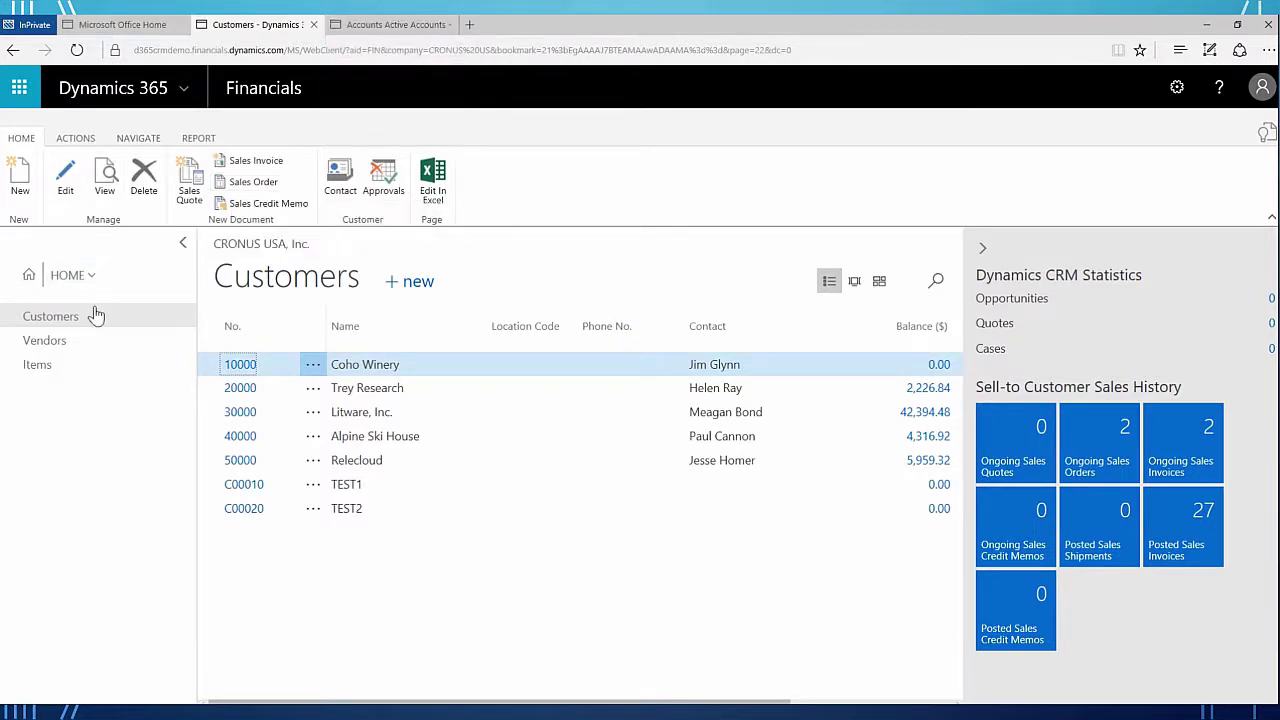
click(57, 345)
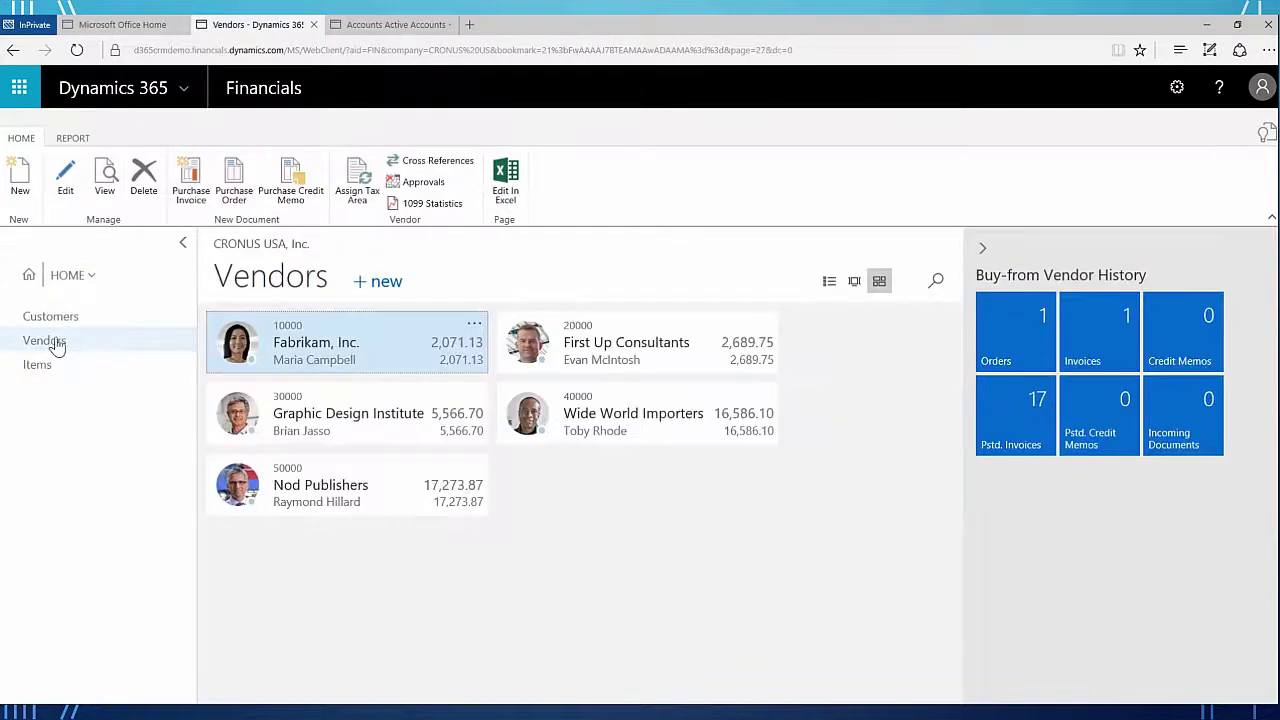
click(58, 316)
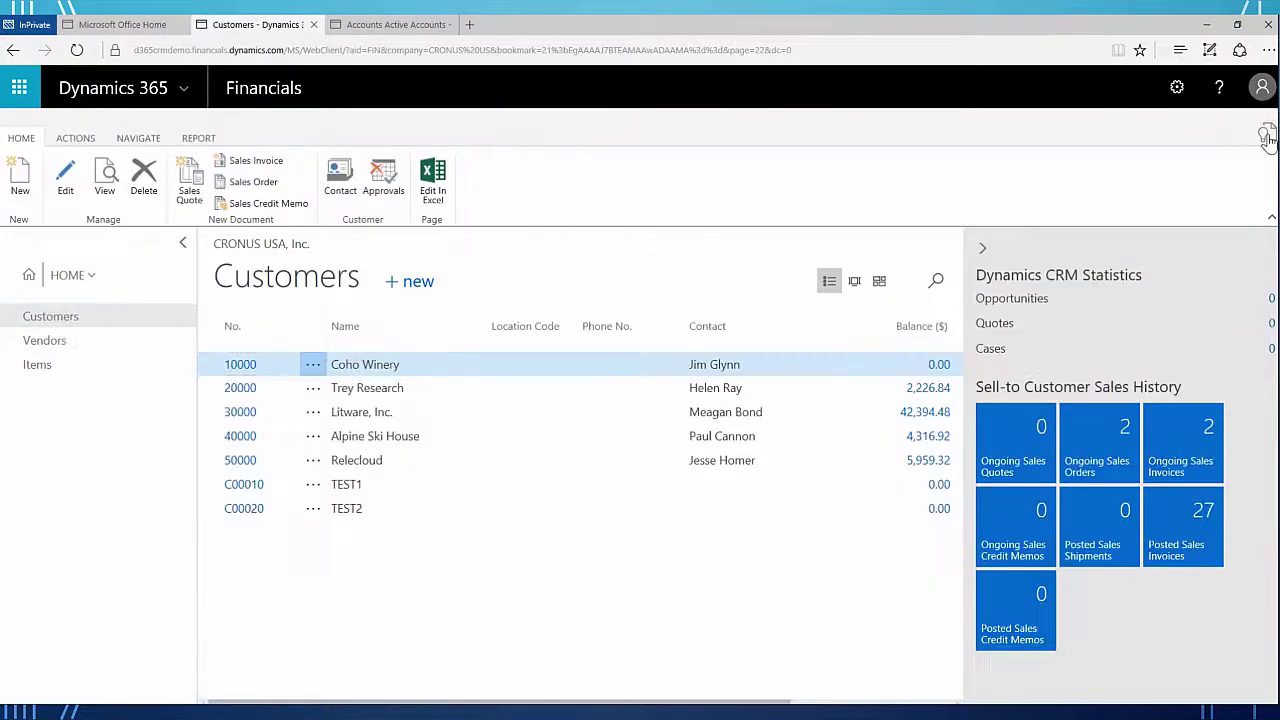
click(1266, 134)
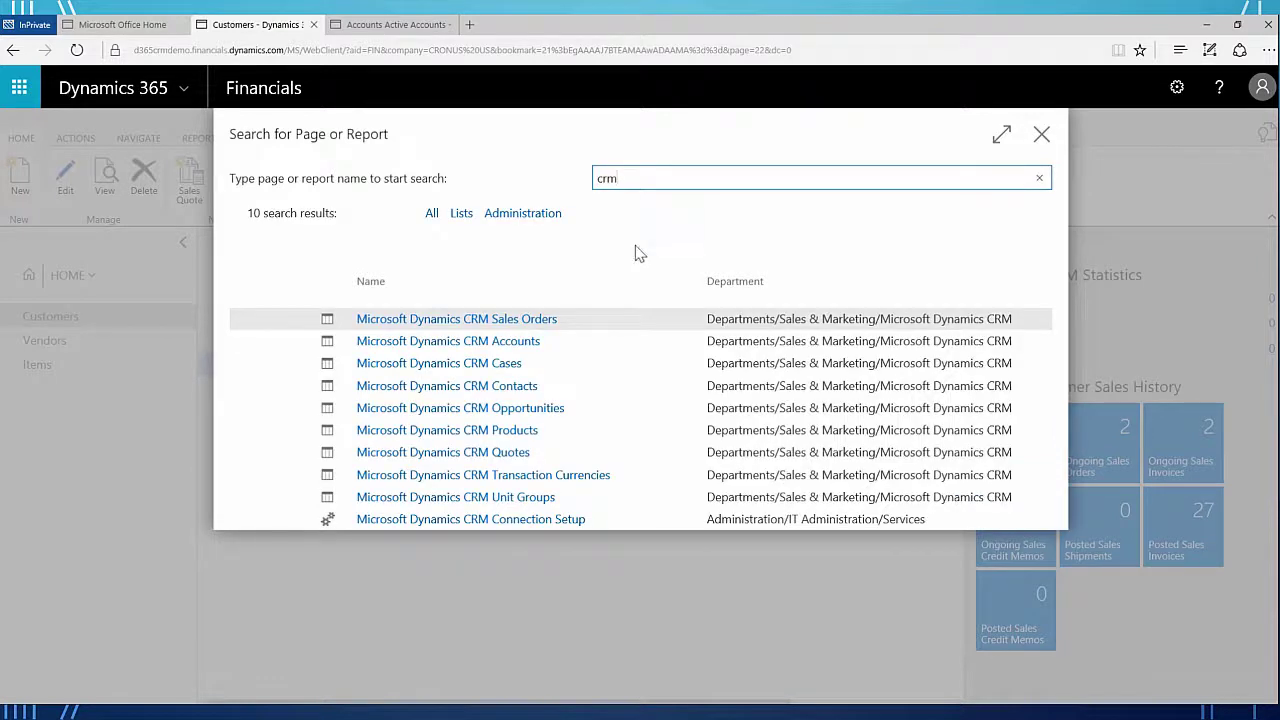
- From CRM Connection Setup, review the ten Synch. Job Queue Entries as Ready, then close both pages
click(538, 521)
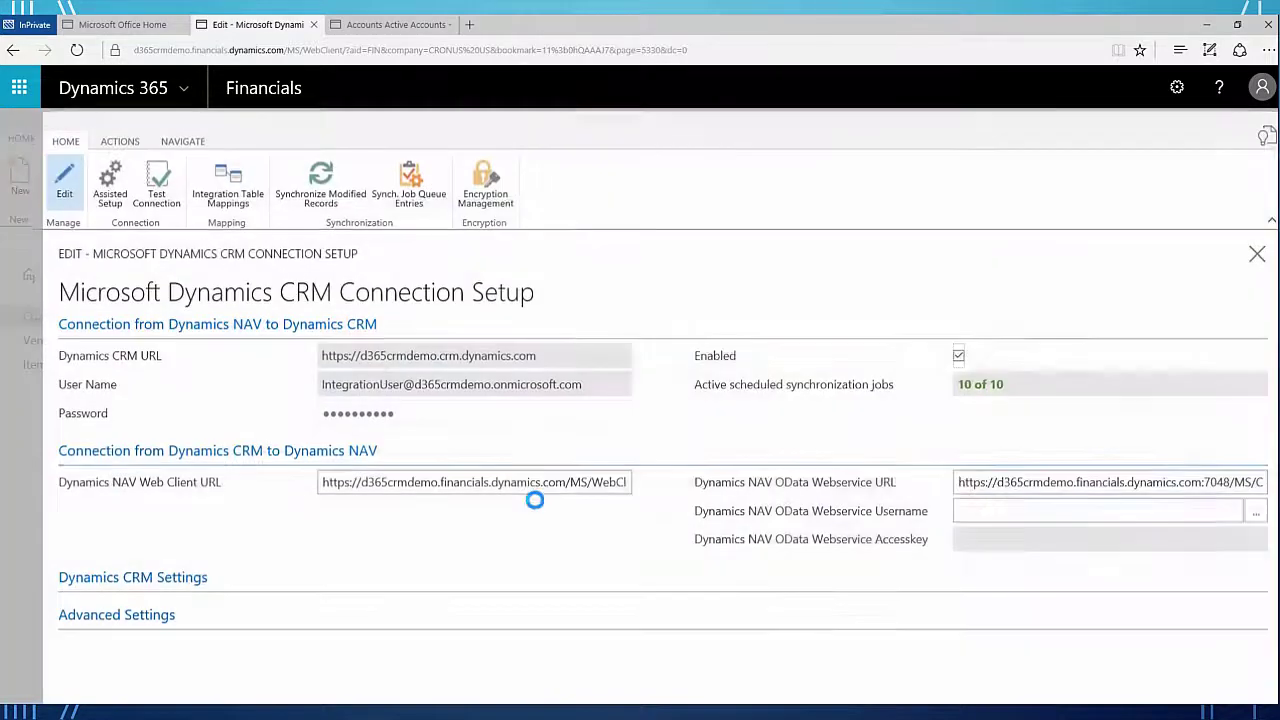
click(418, 200)
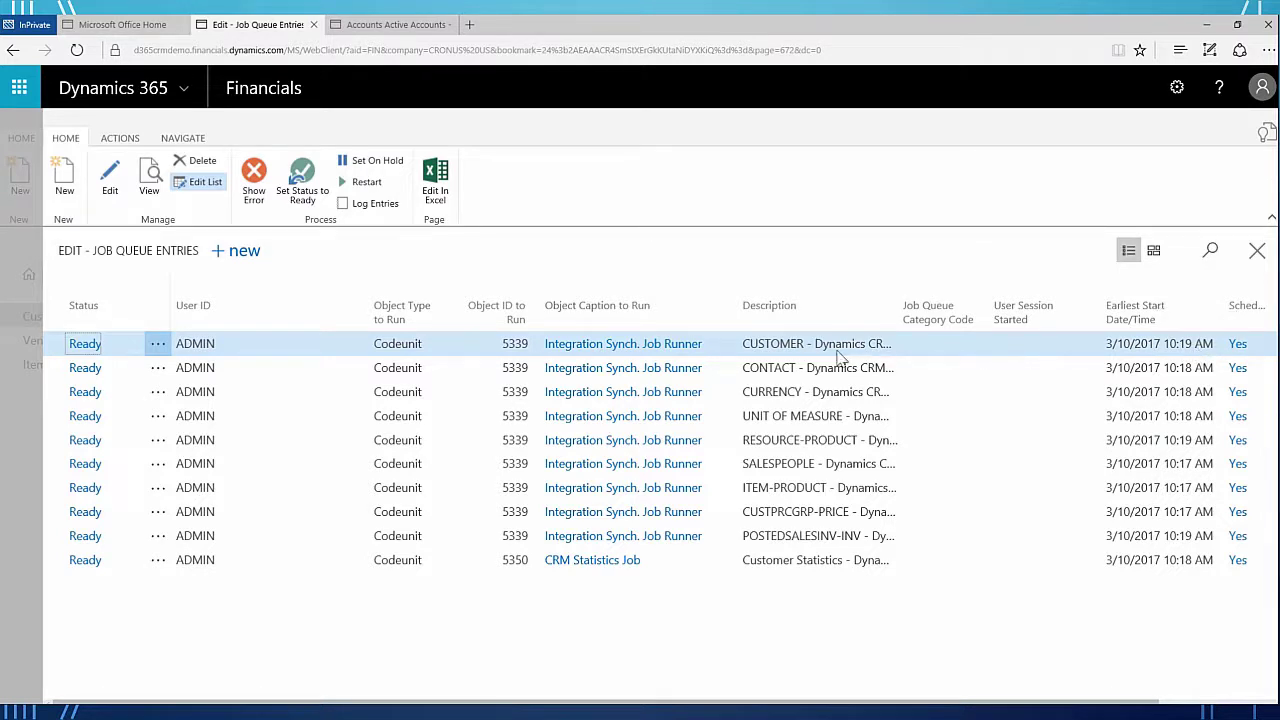
click(1257, 252)
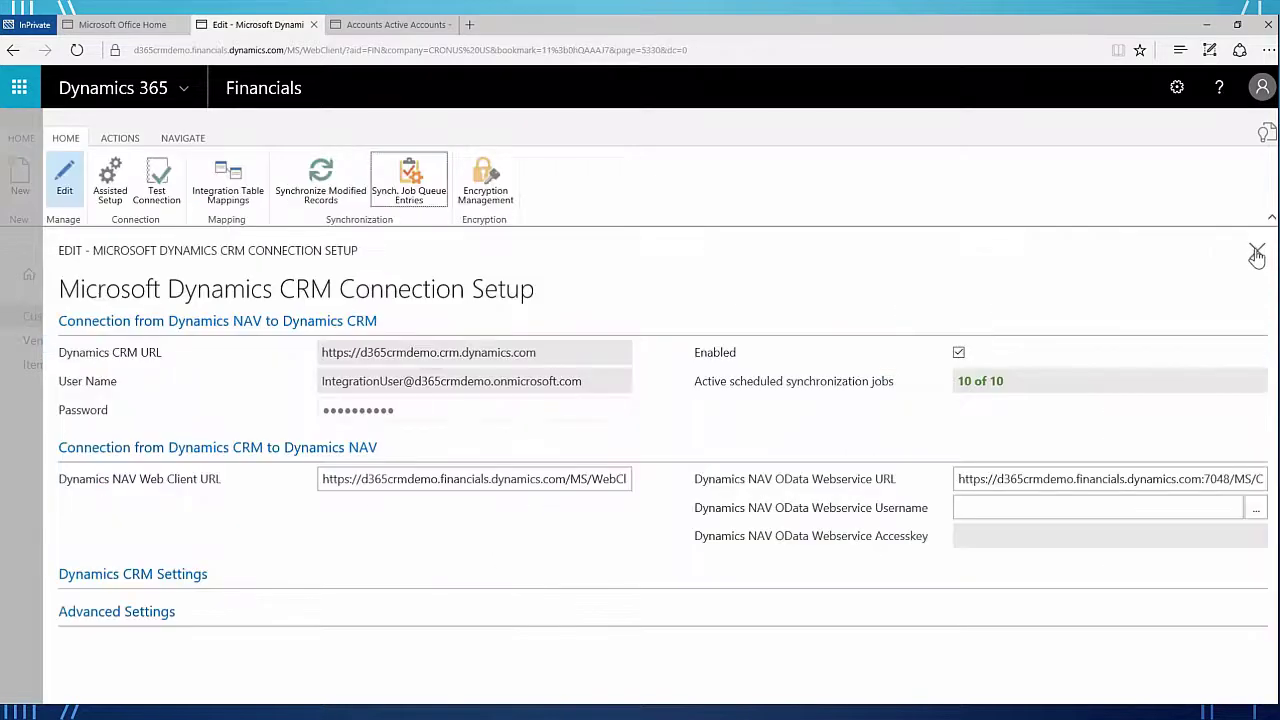
click(1257, 253)
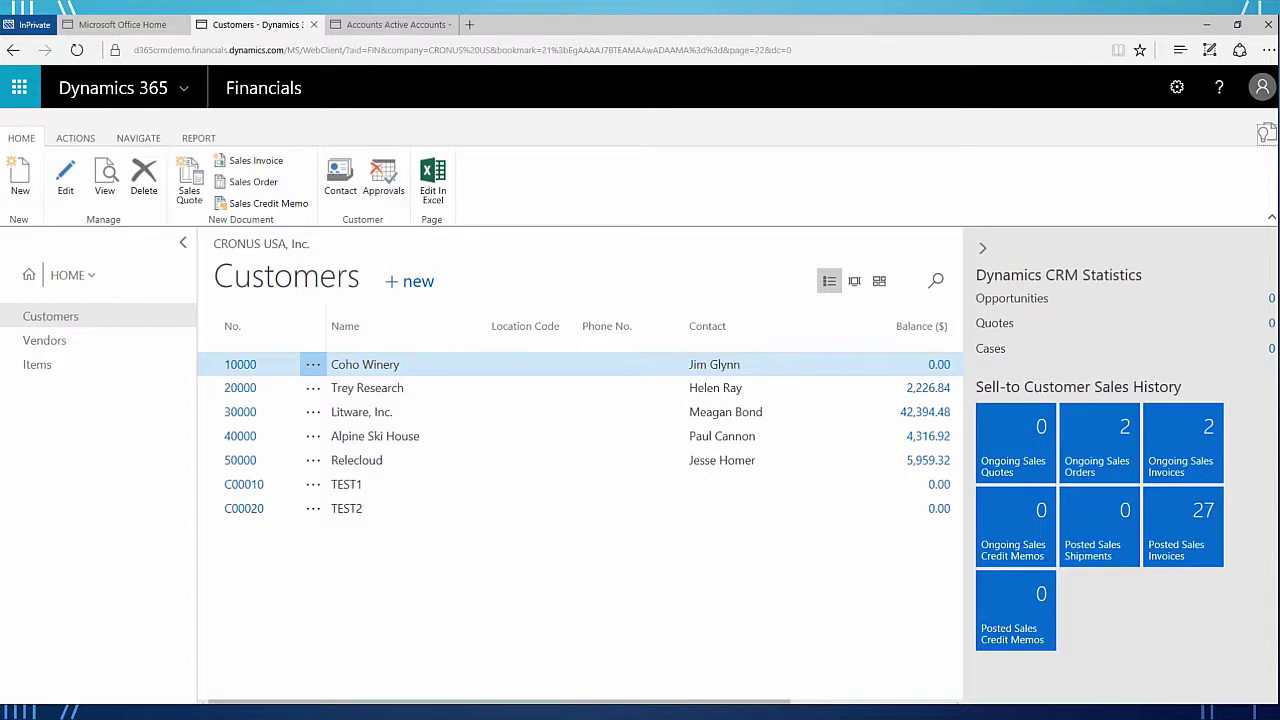
key(ctrl+Tab)
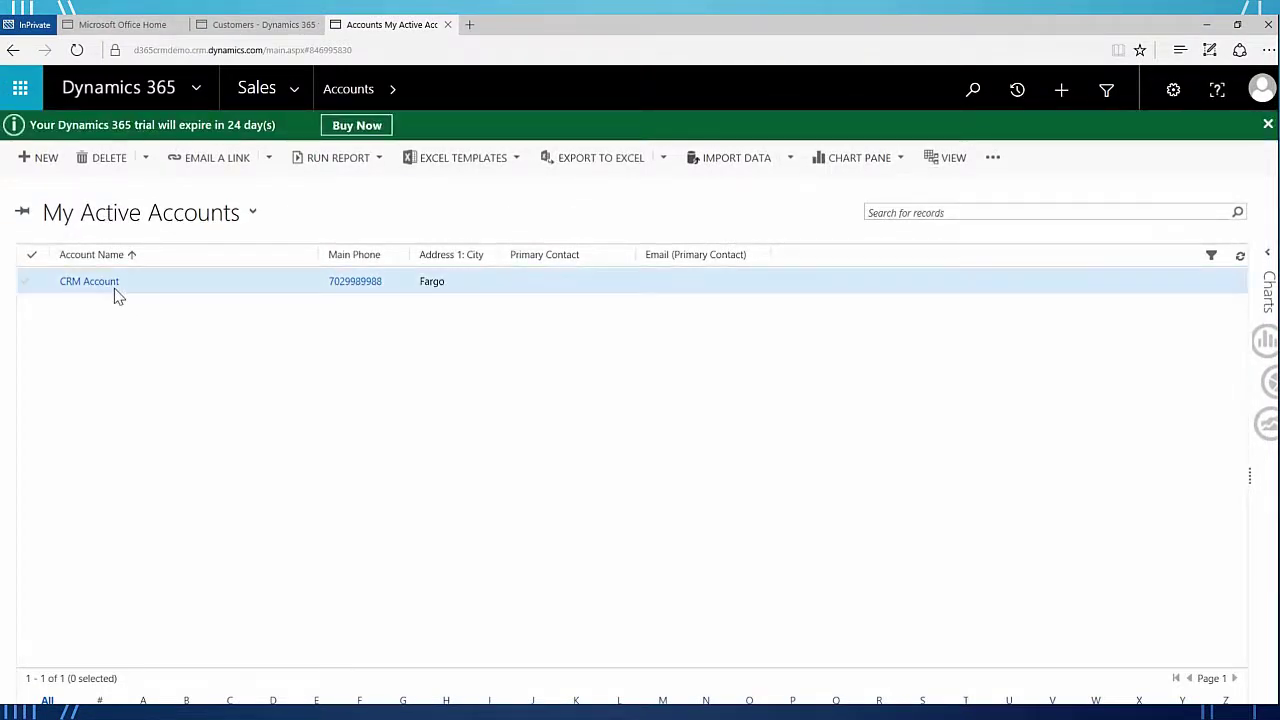
click(253, 218)
click(138, 375)
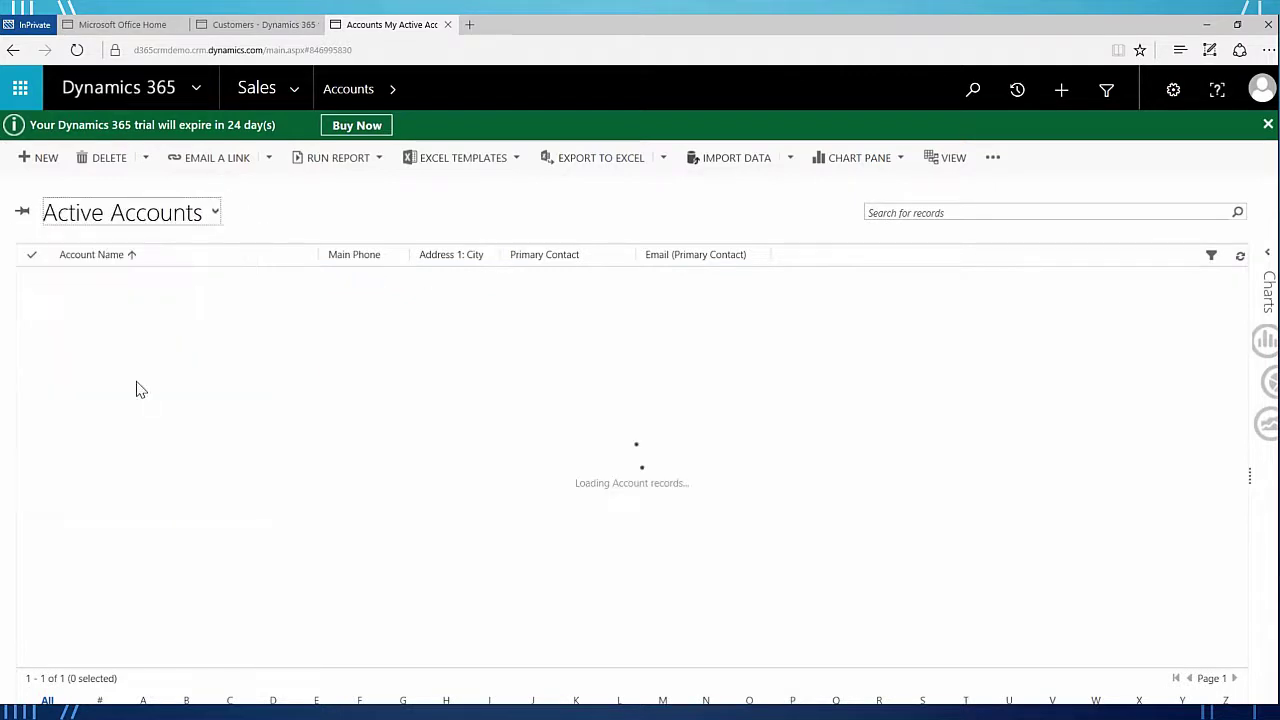
click(278, 25)
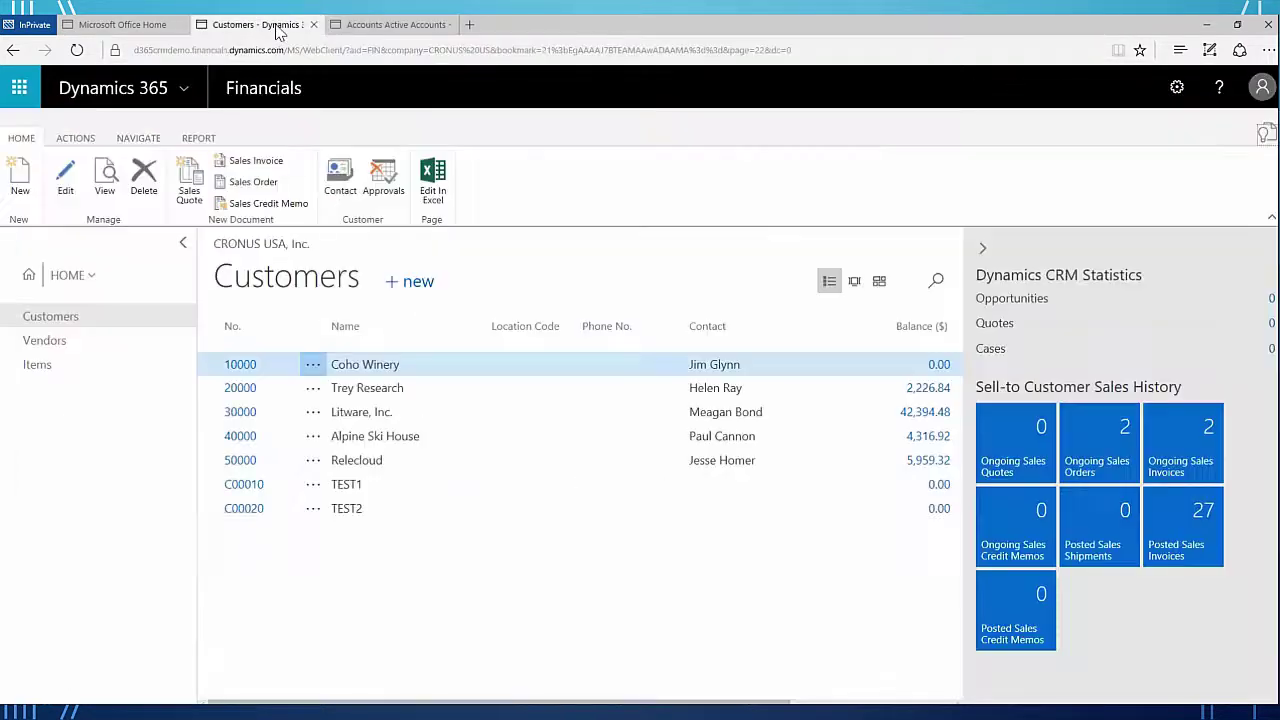
click(50, 341)
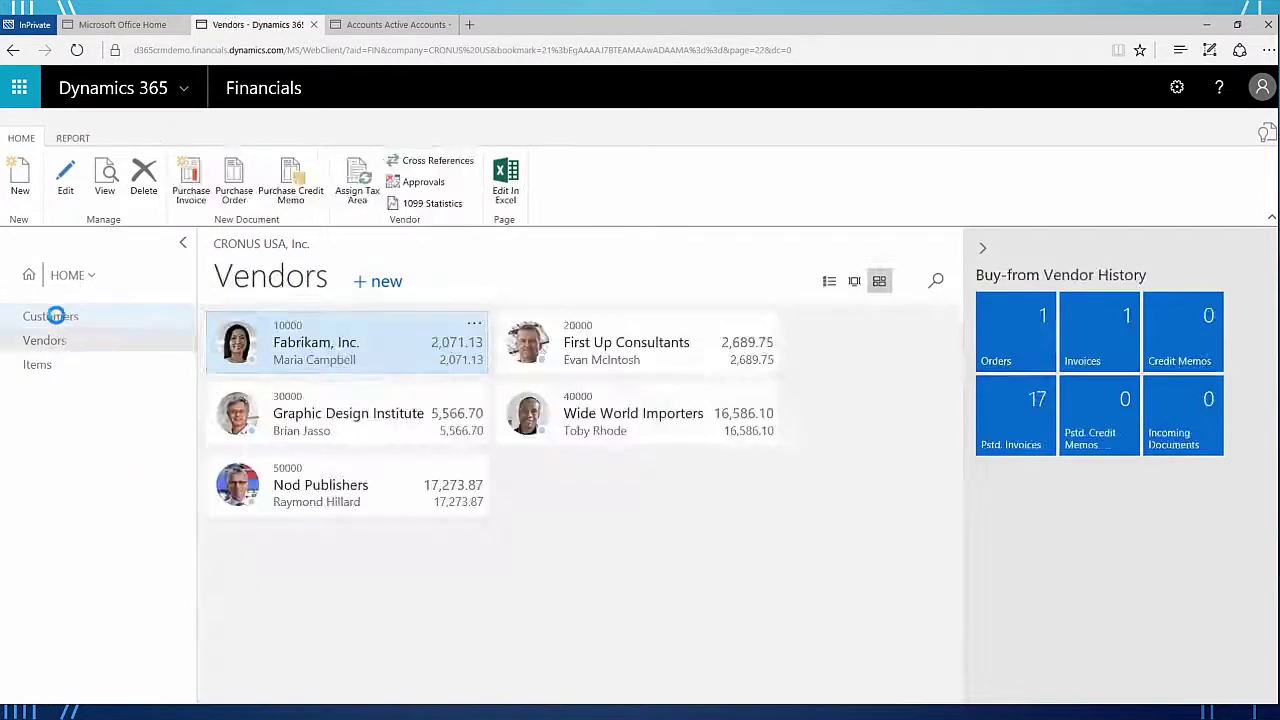
click(55, 316)
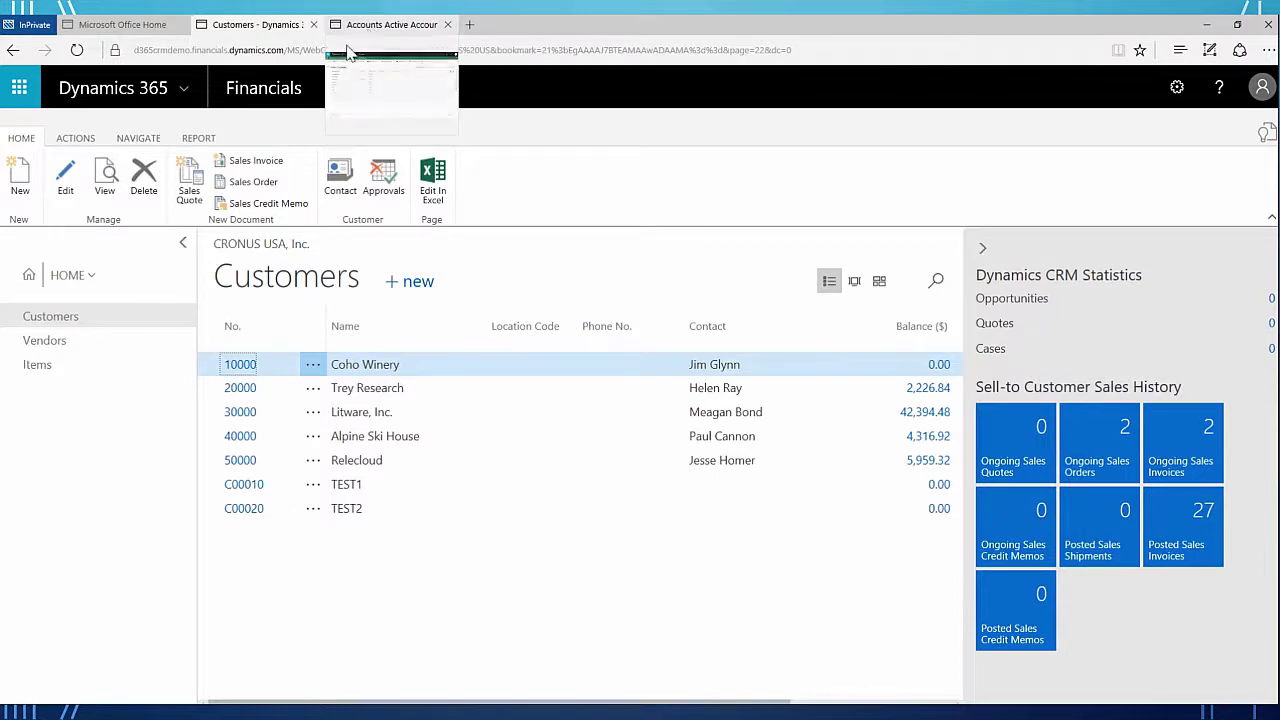
click(1267, 135)
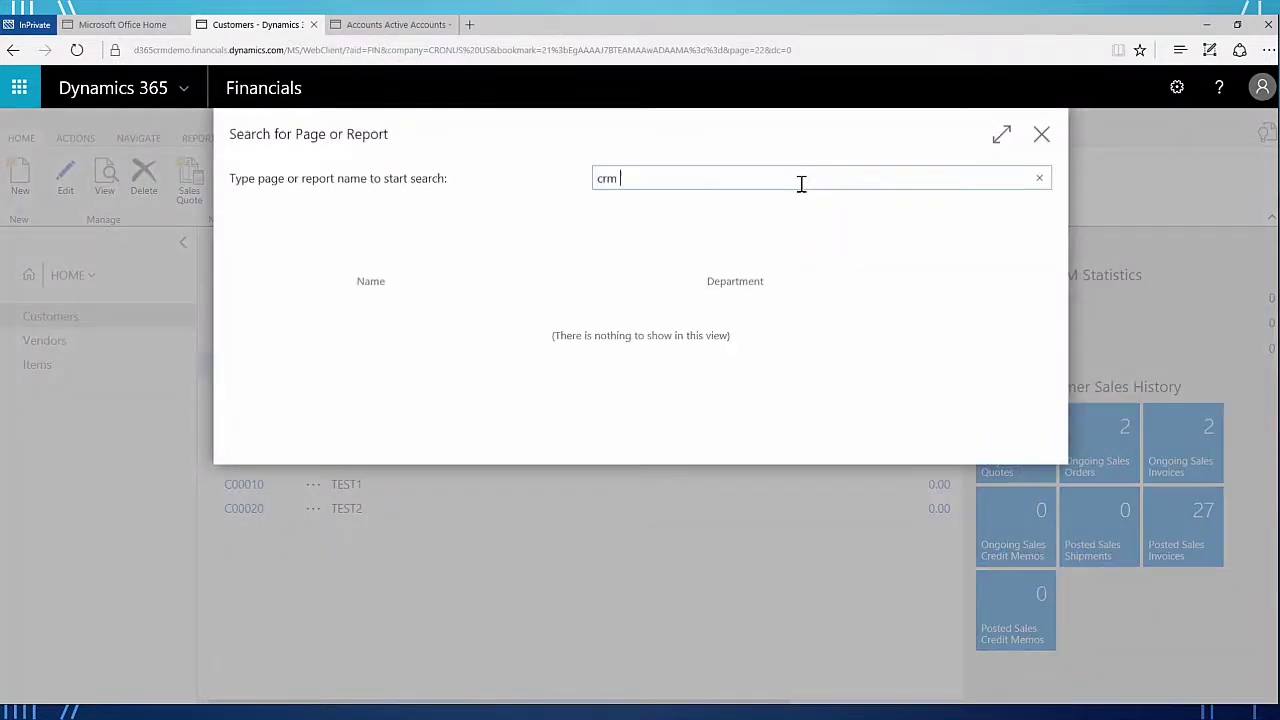
- Open Integration Table Mappings from CRM Connection Setup and read the CUSTOMER mapping's full table filter
click(494, 438)
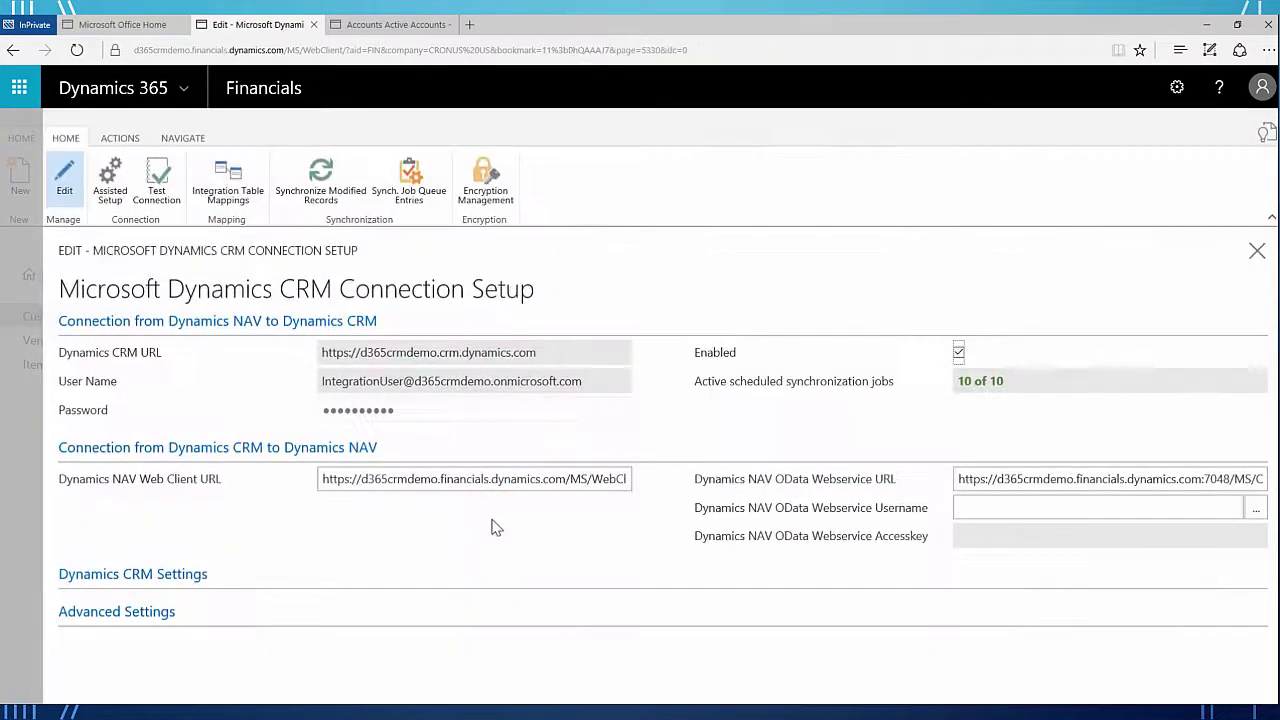
click(229, 188)
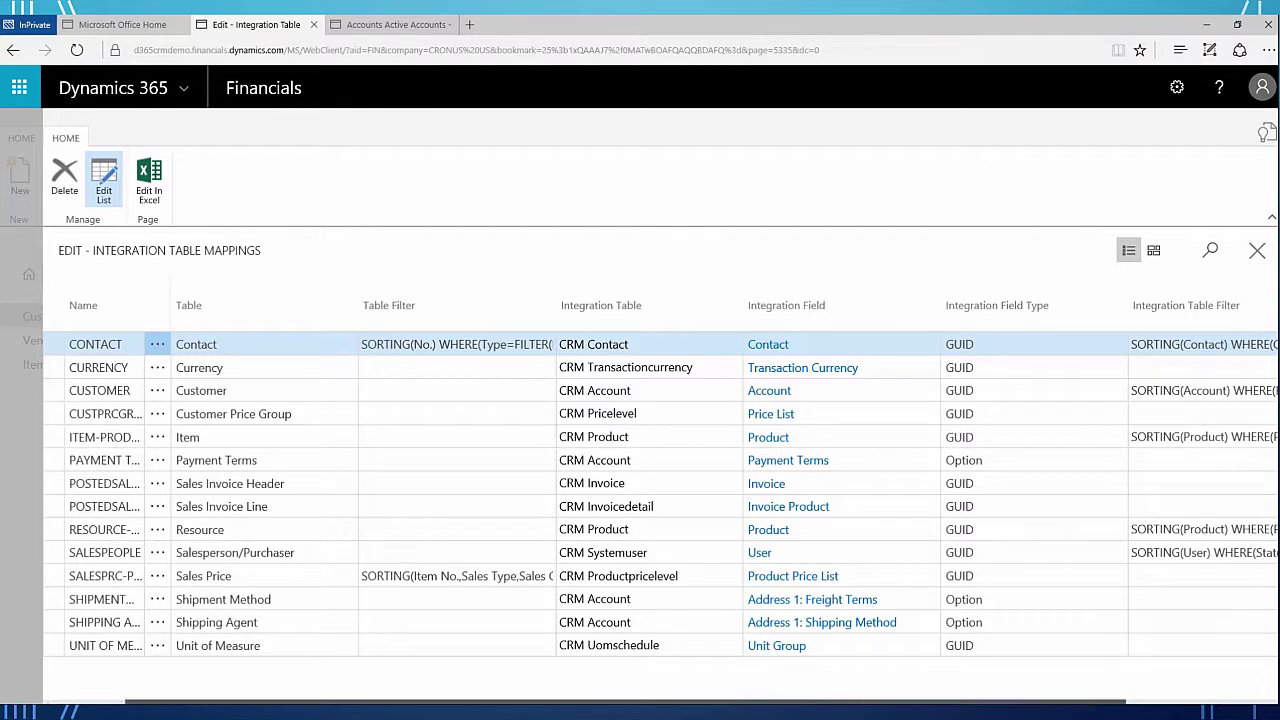
scroll(700, 500, right, 3)
click(1017, 393)
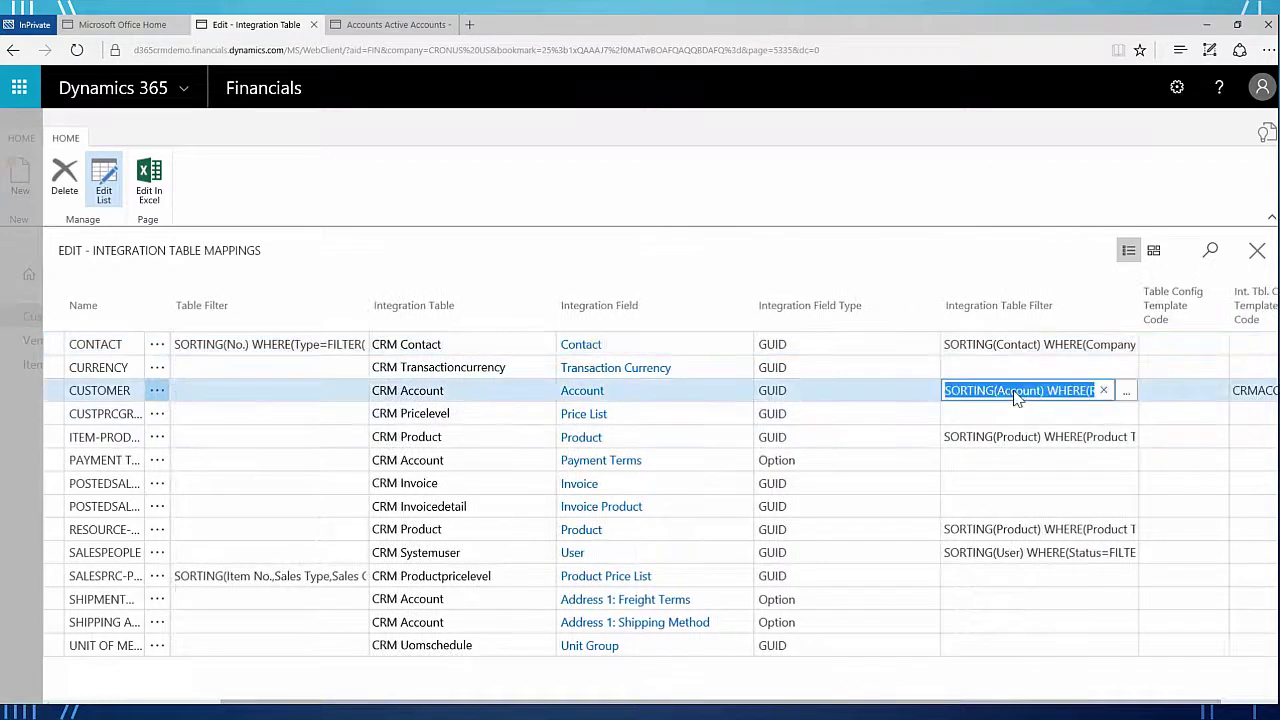
drag(1017, 396, 1099, 396)
triple_click(1017, 396)
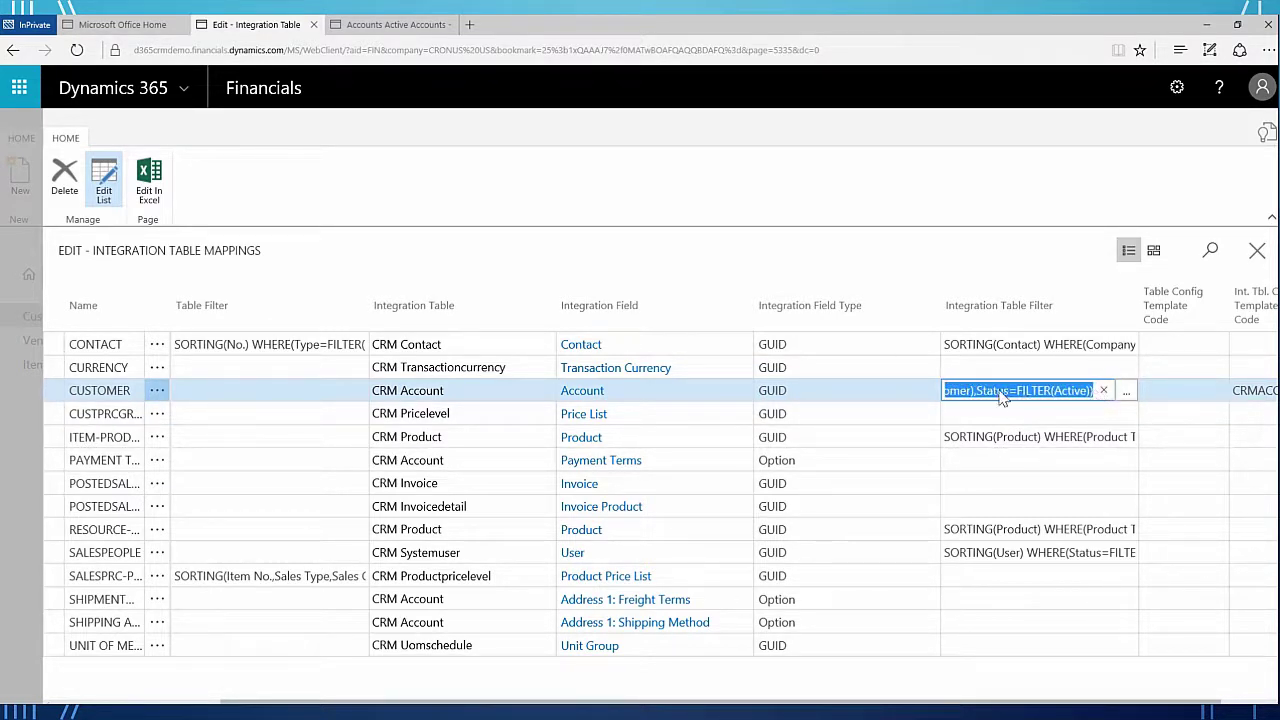
click(1258, 251)
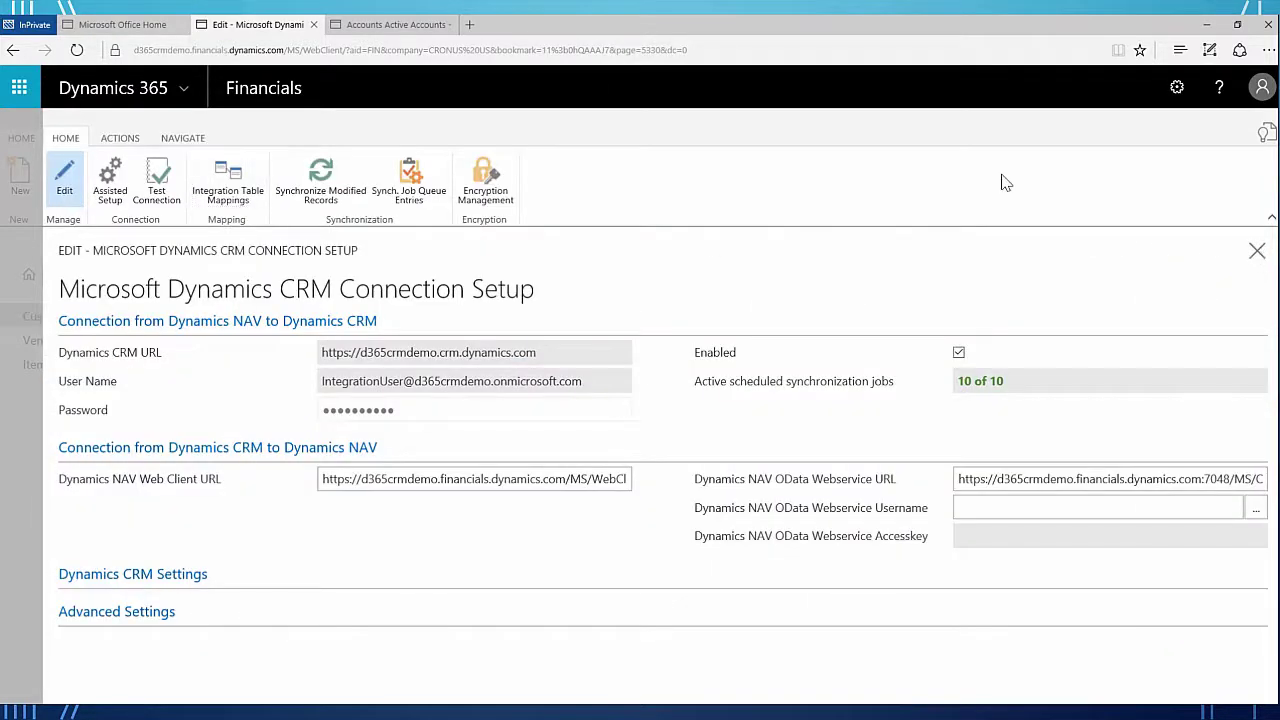
click(390, 26)
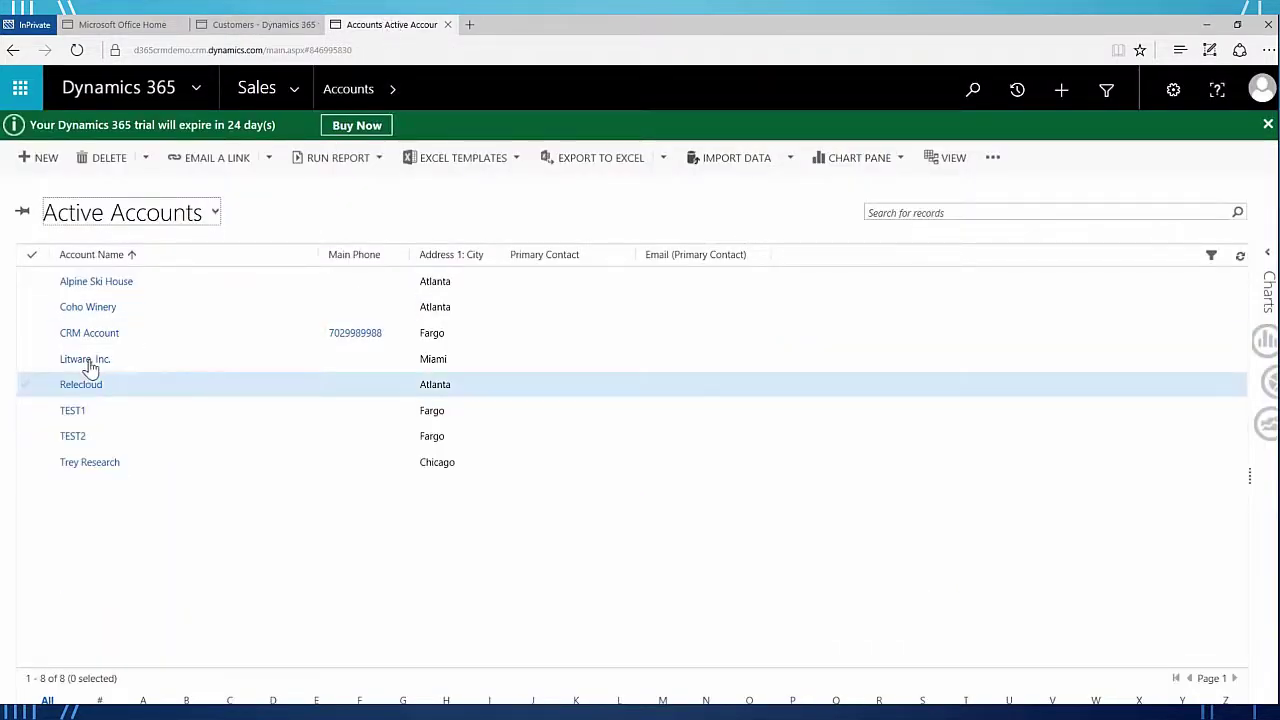
- Set CRM Account's Relationship Type to Customer, save it, and close the form
click(98, 336)
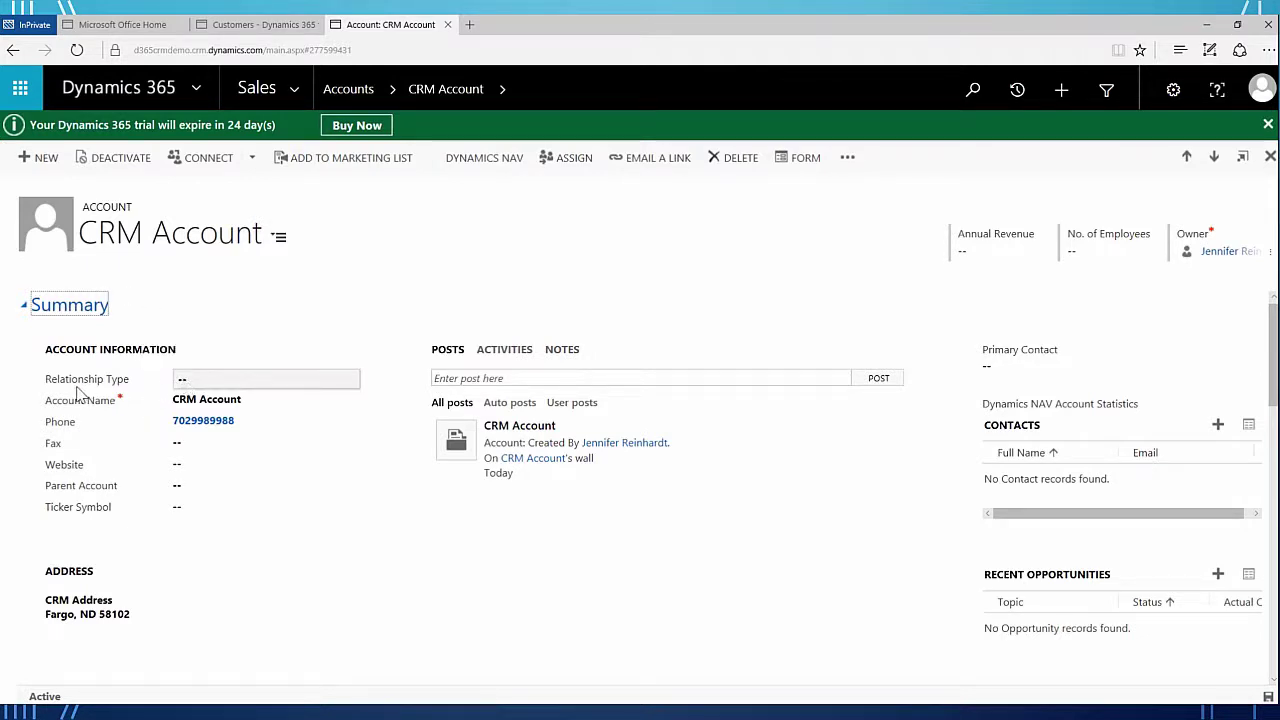
click(257, 386)
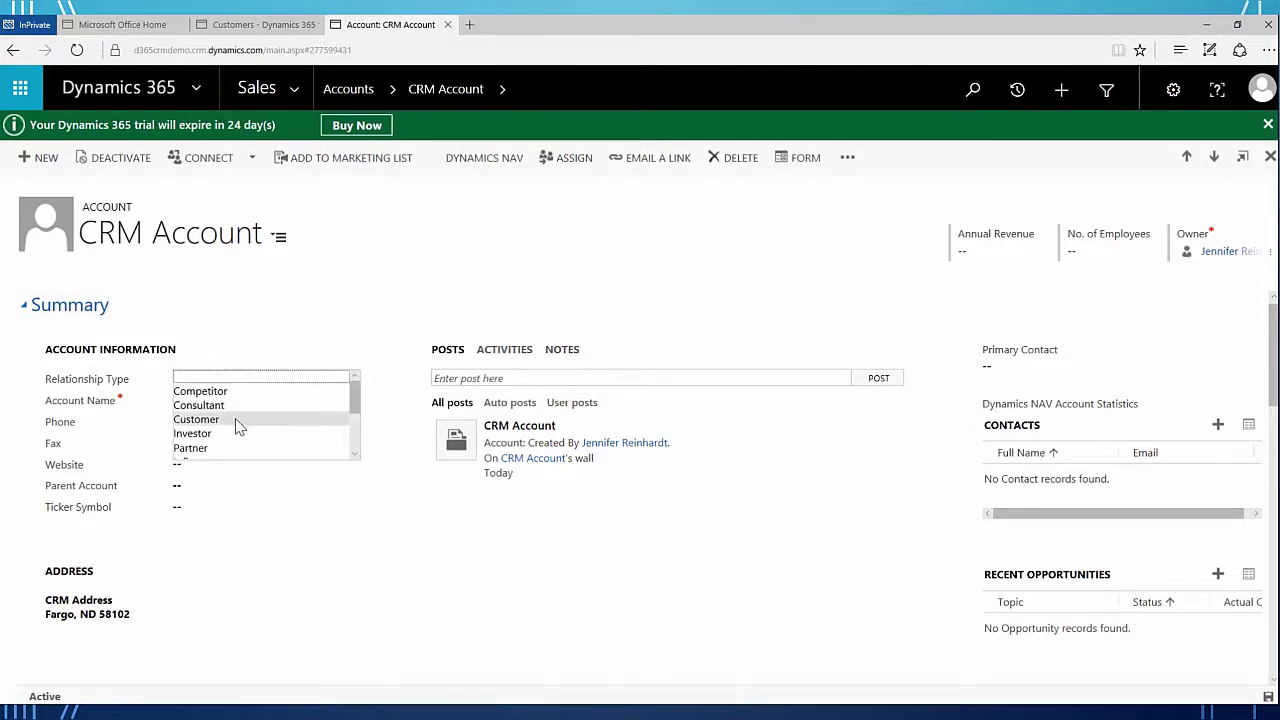
click(237, 421)
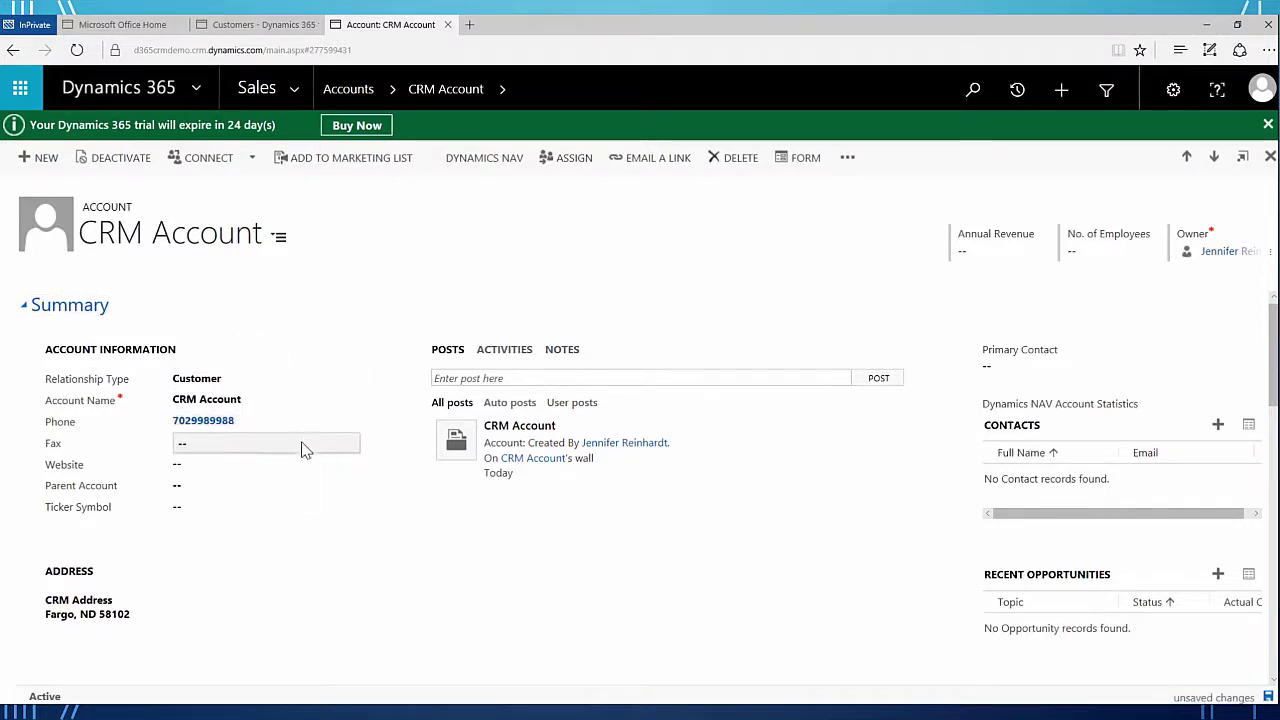
click(1268, 697)
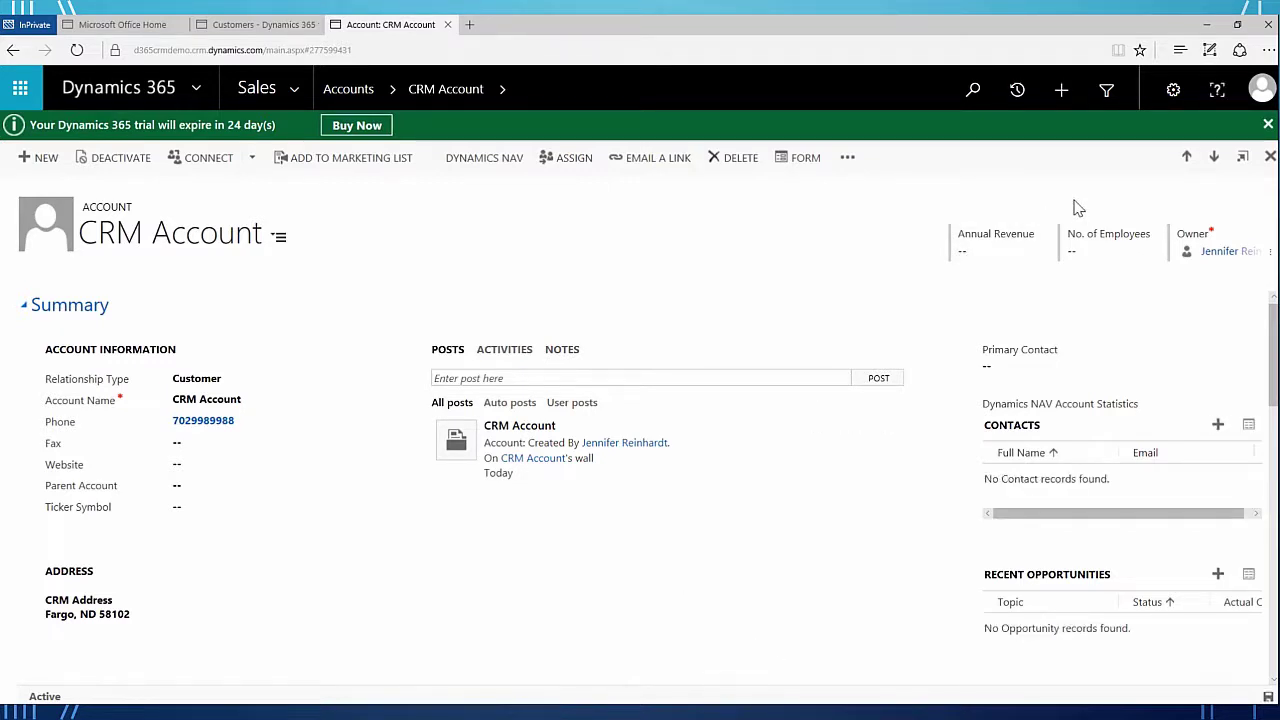
click(1268, 157)
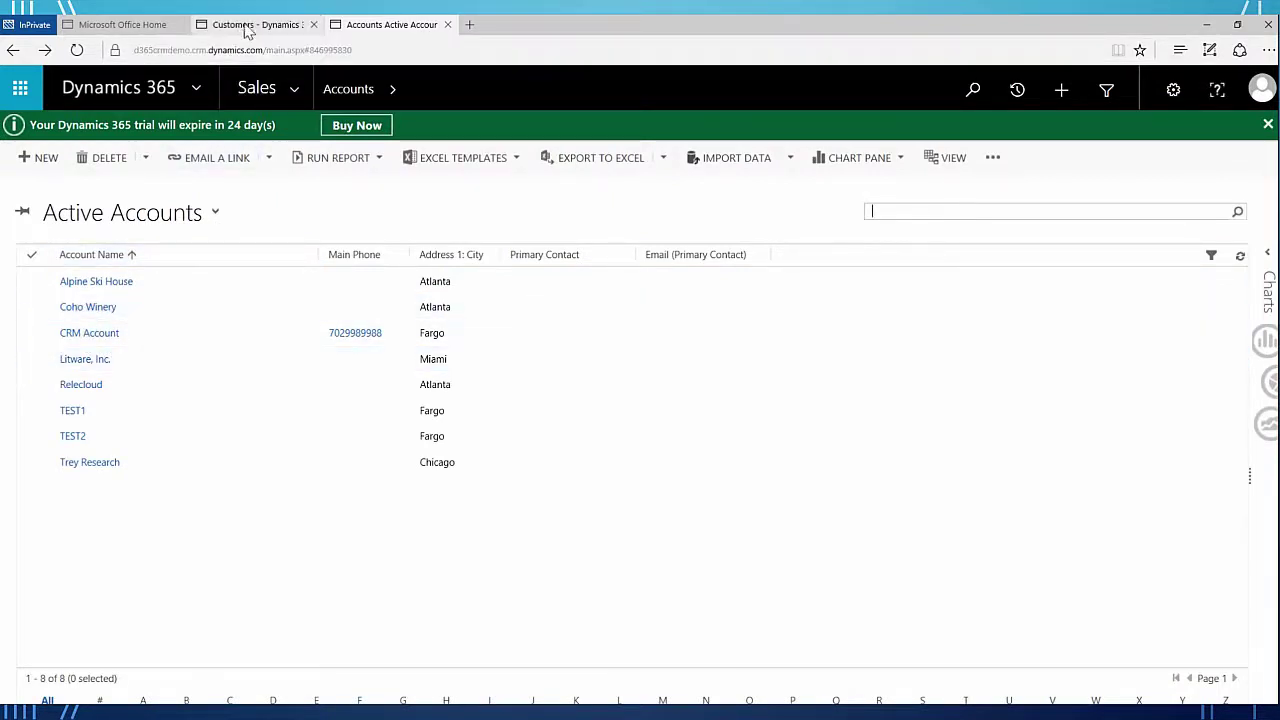
- Switch to the Financials tab and show the Vendors list, Fabrikam, Inc. to Nod Publishers
mouse_move(249, 29)
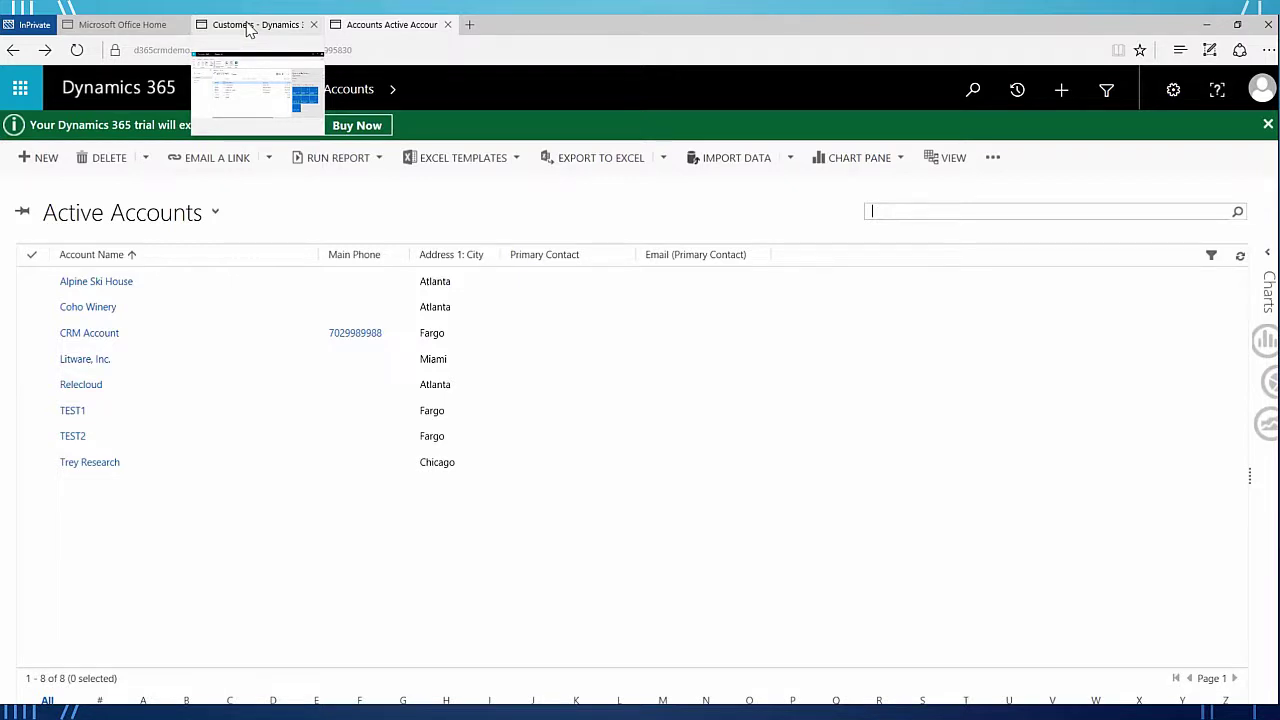
click(250, 27)
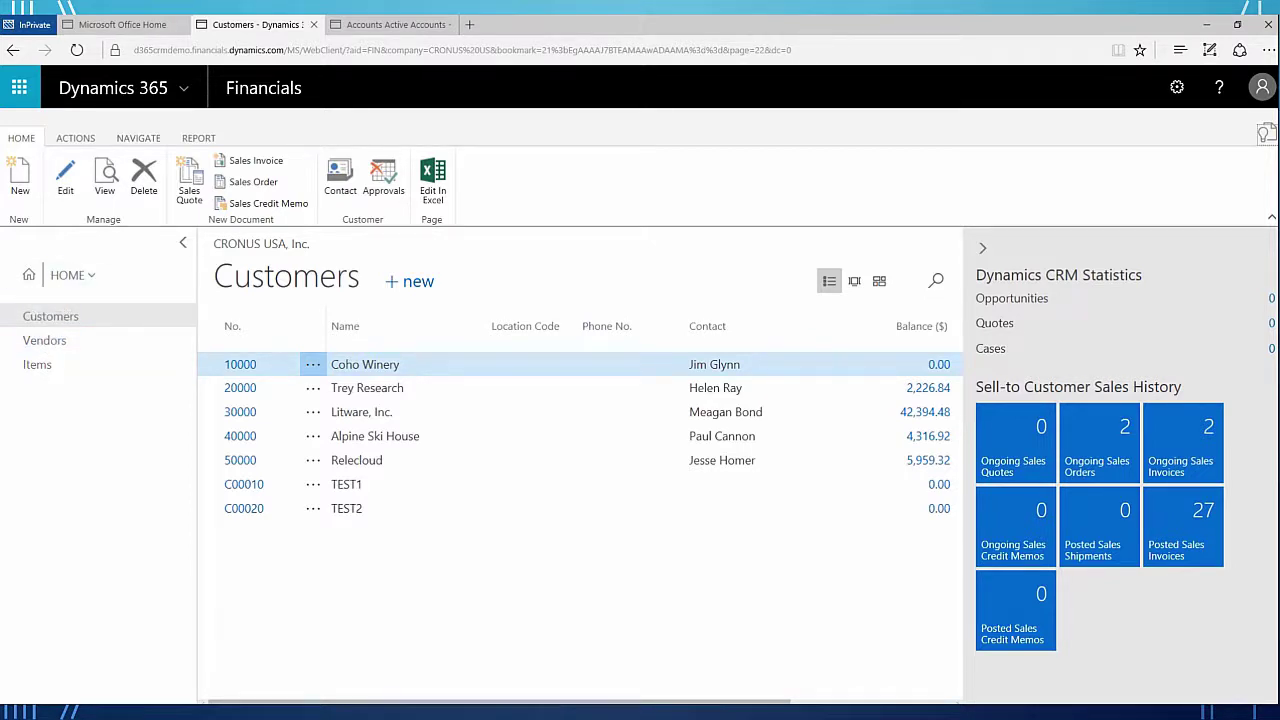
click(45, 340)
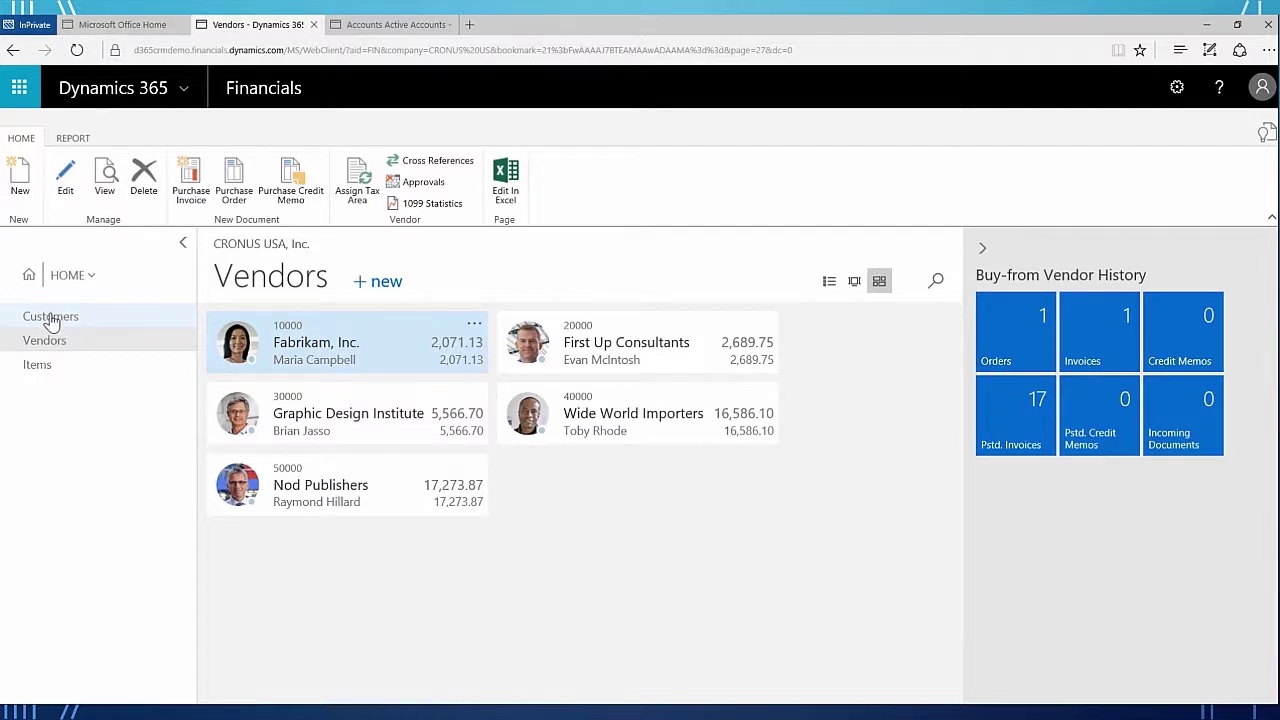
- Find CRM Account (C00030) in the Customers list, then show the Items list
click(52, 316)
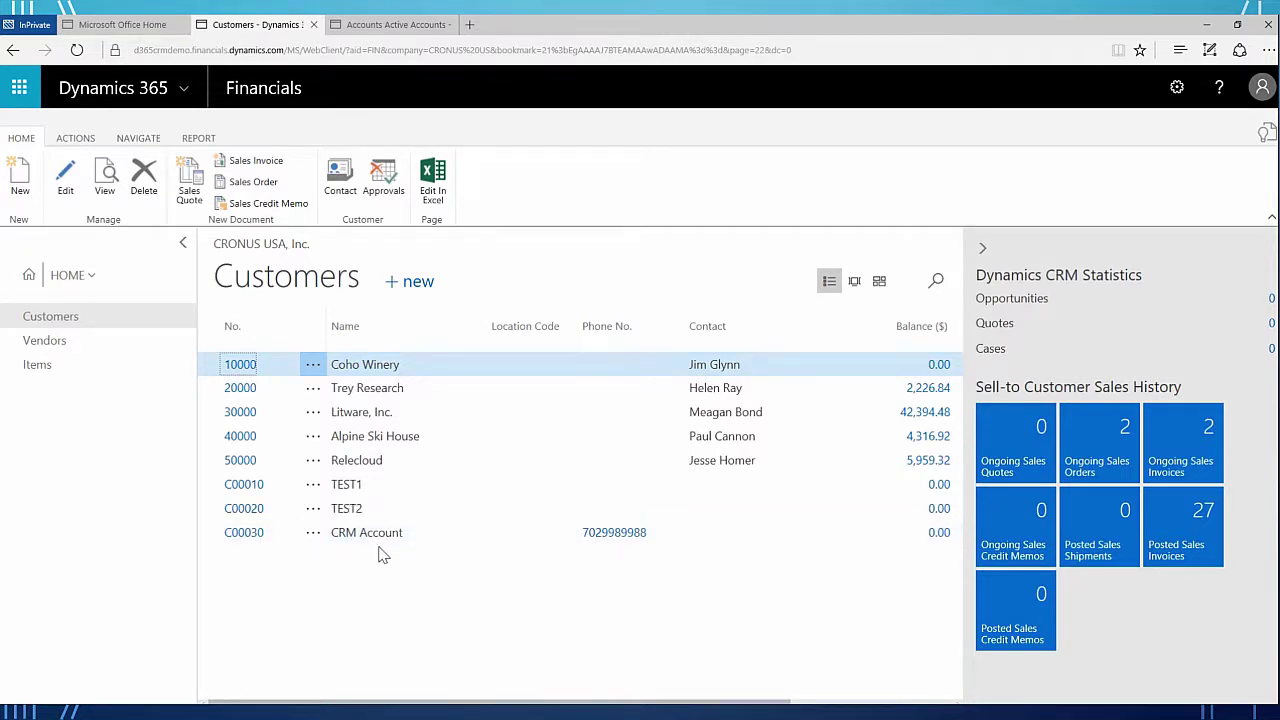
click(38, 370)
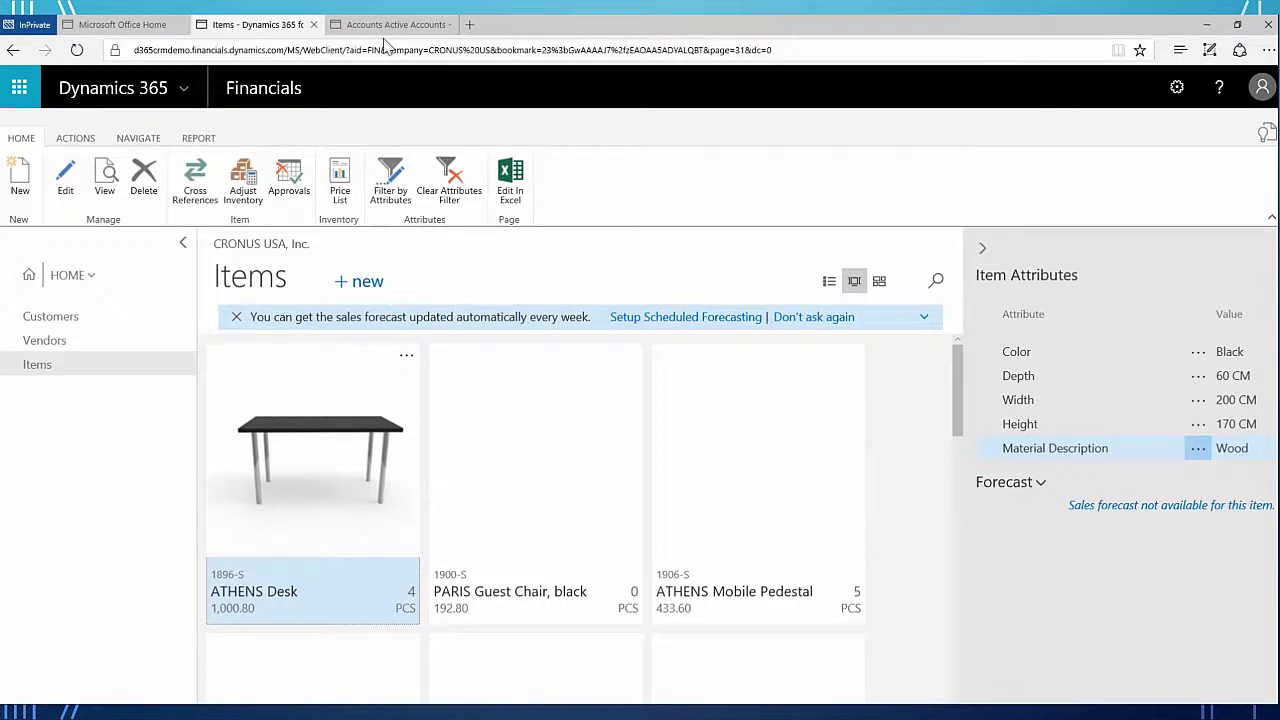
- Return to the Sales Active Accounts list showing 8 accounts, including CRM Account in Fargo
mouse_move(398, 36)
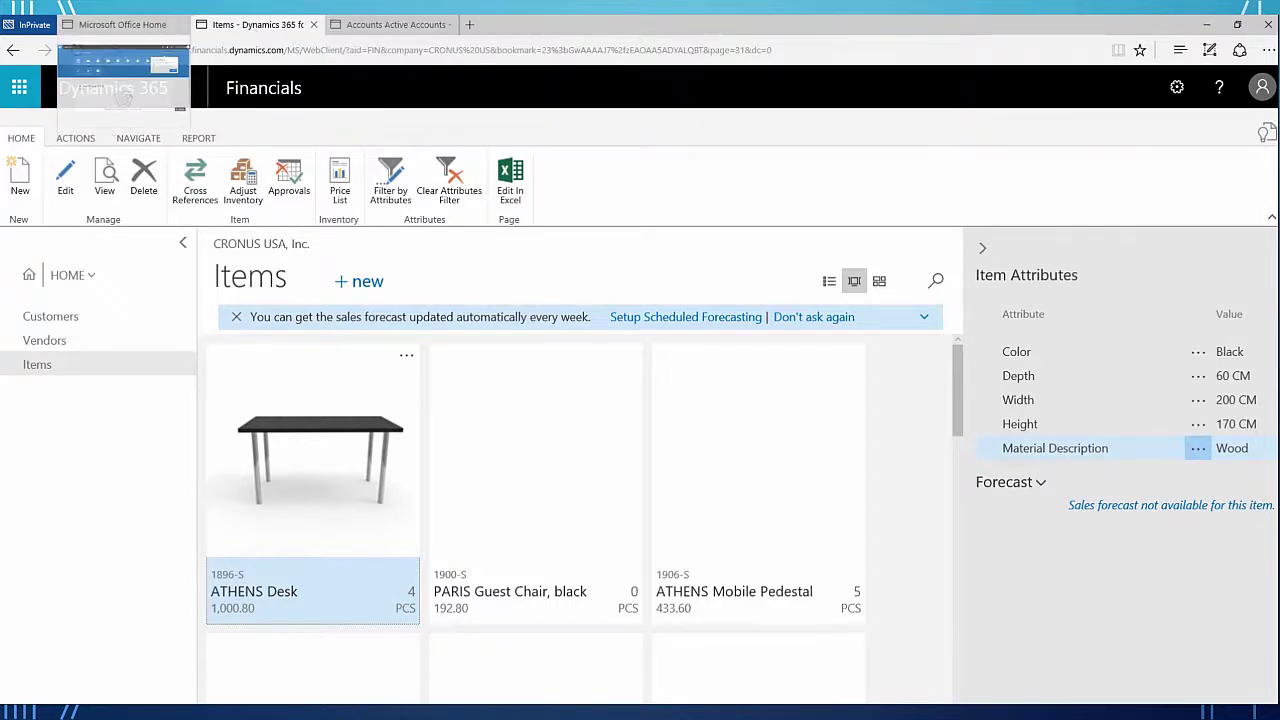
click(370, 28)
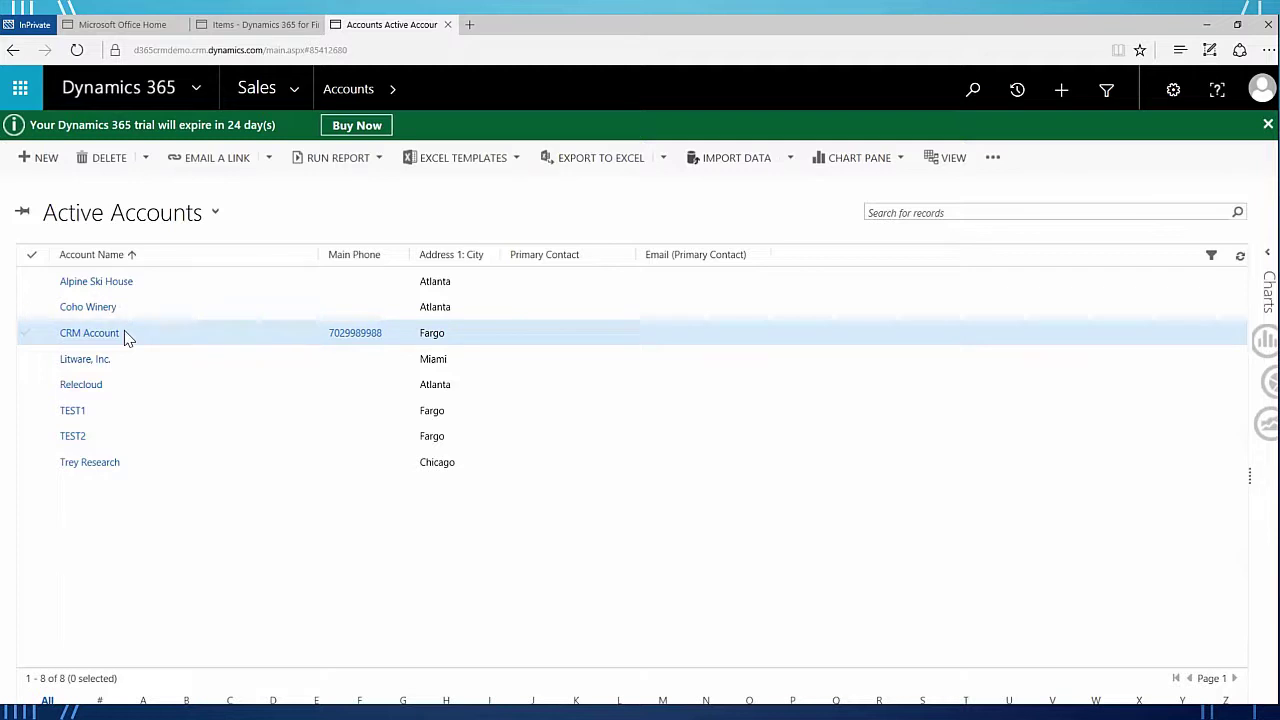
- Go to Settings > Product Catalog > Unit Groups, listing Default Unit and NAV BOX through NAV PCS
click(295, 97)
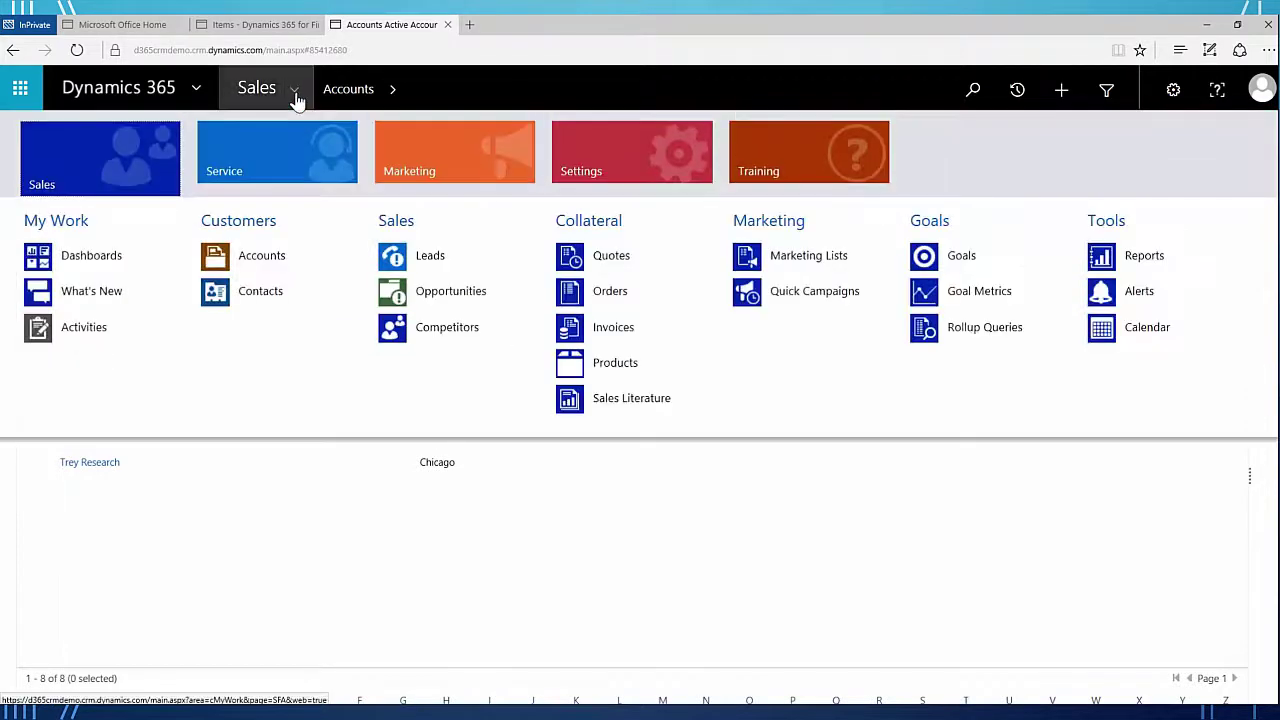
click(607, 171)
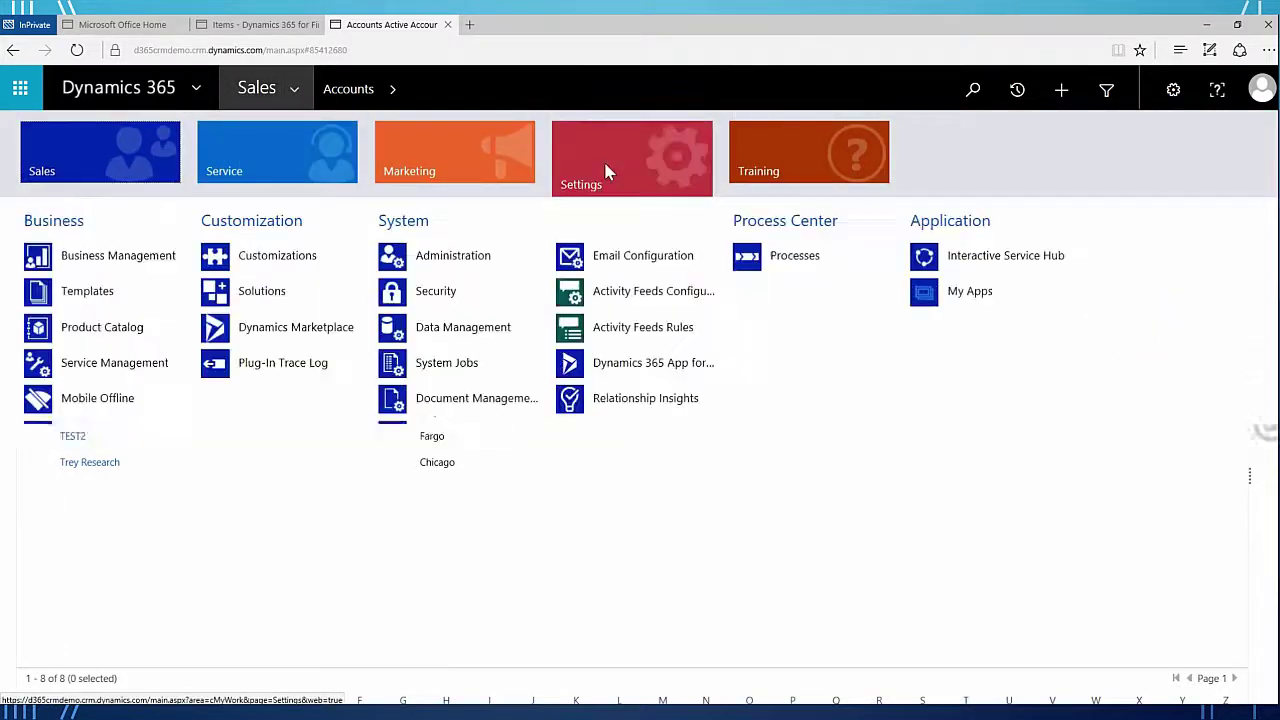
click(112, 332)
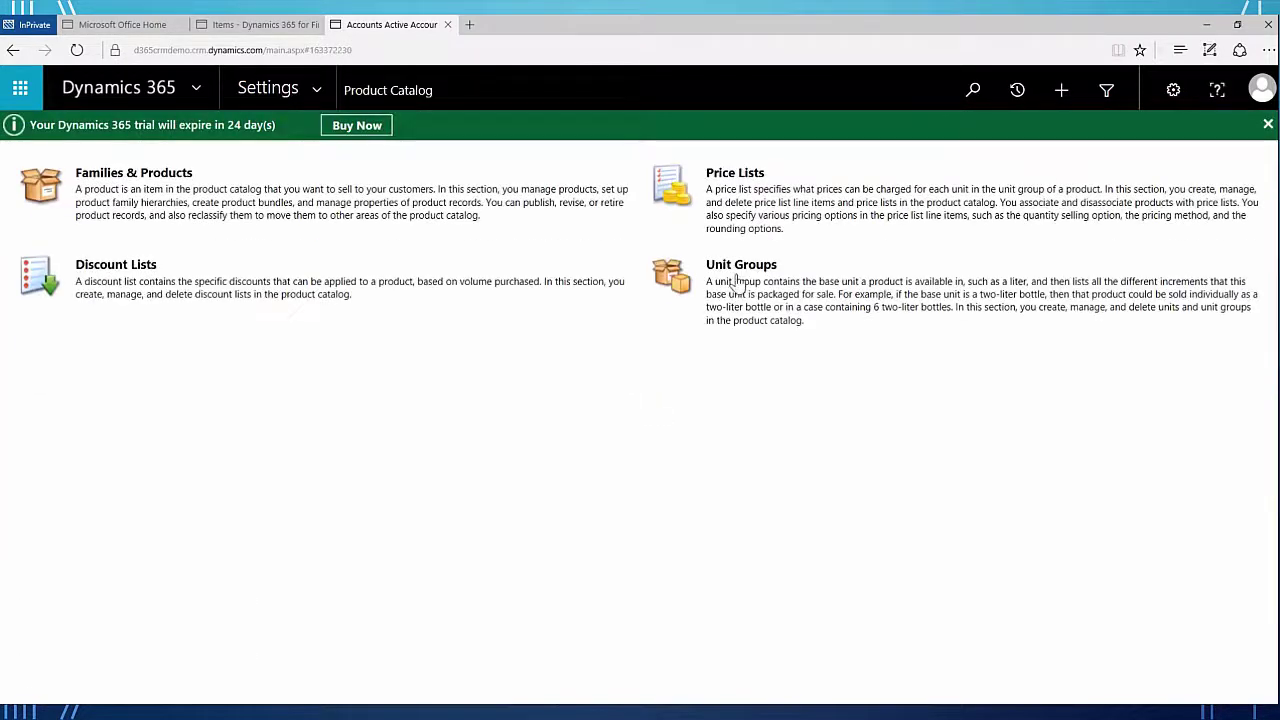
click(729, 275)
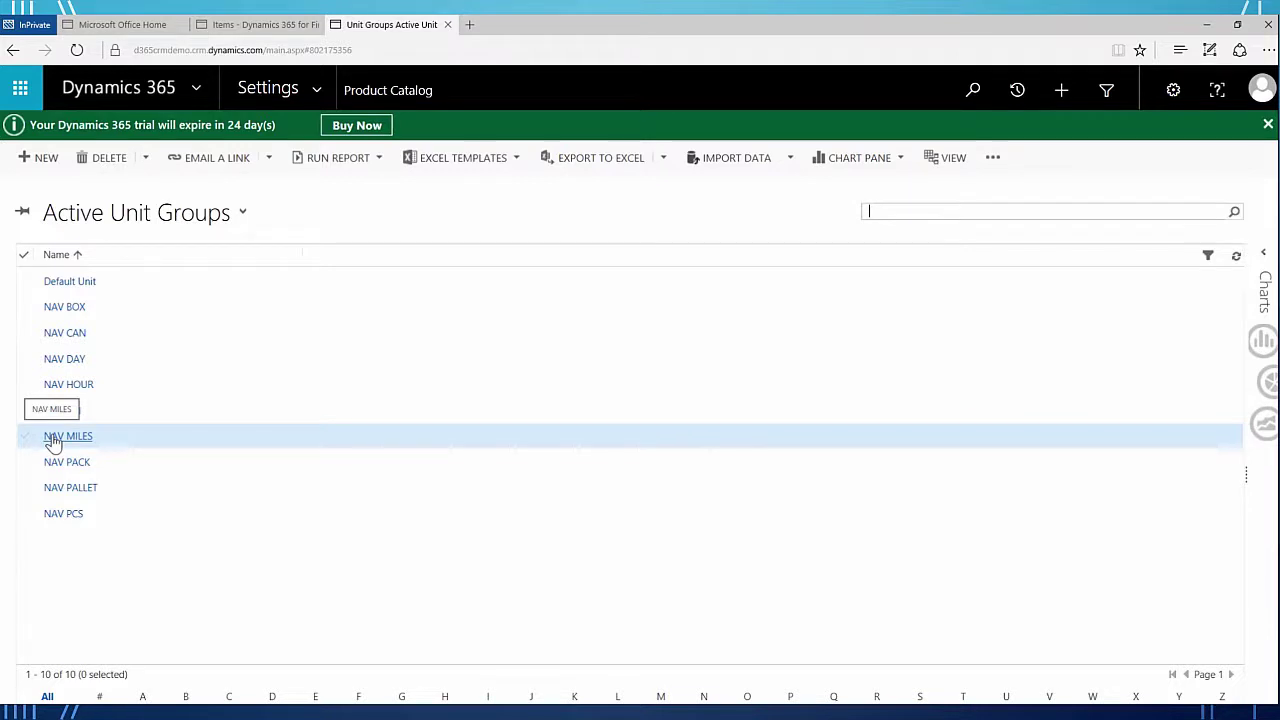
click(316, 90)
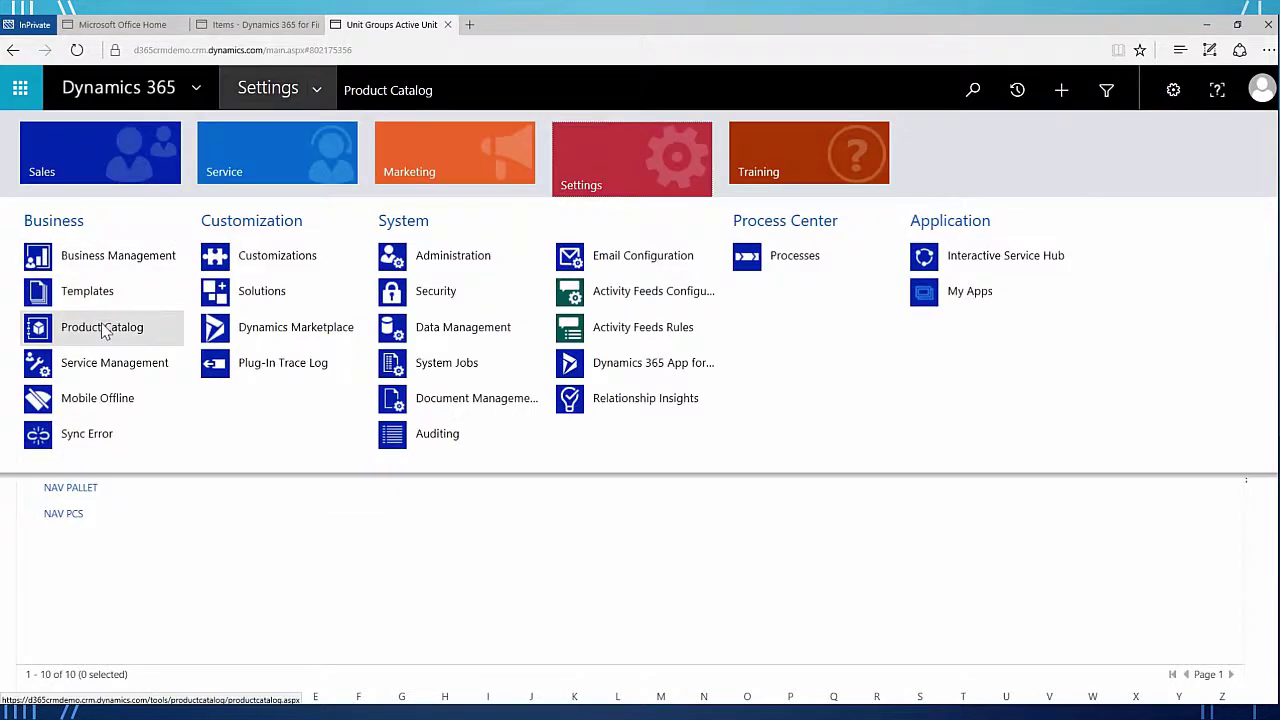
- List Families & Products under the Active Products, Families & Bundles view, including ATHENS Desk
click(104, 331)
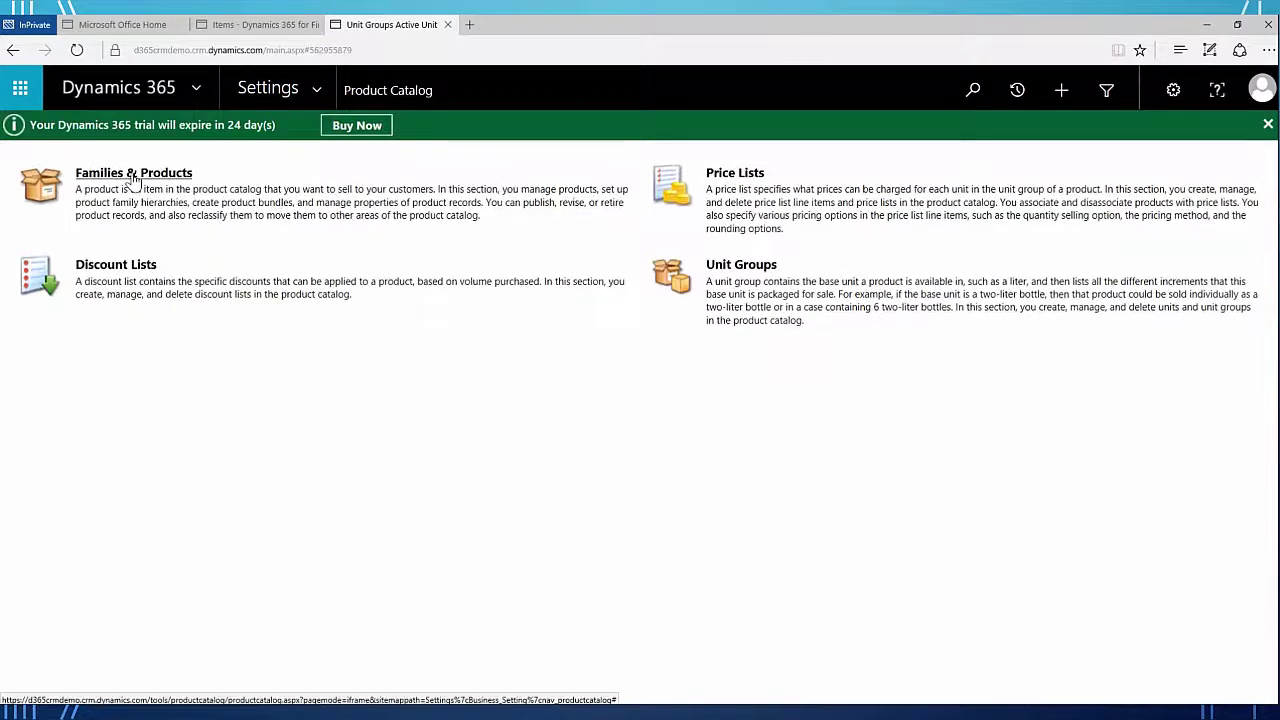
click(140, 176)
scroll(200, 362, down, 2)
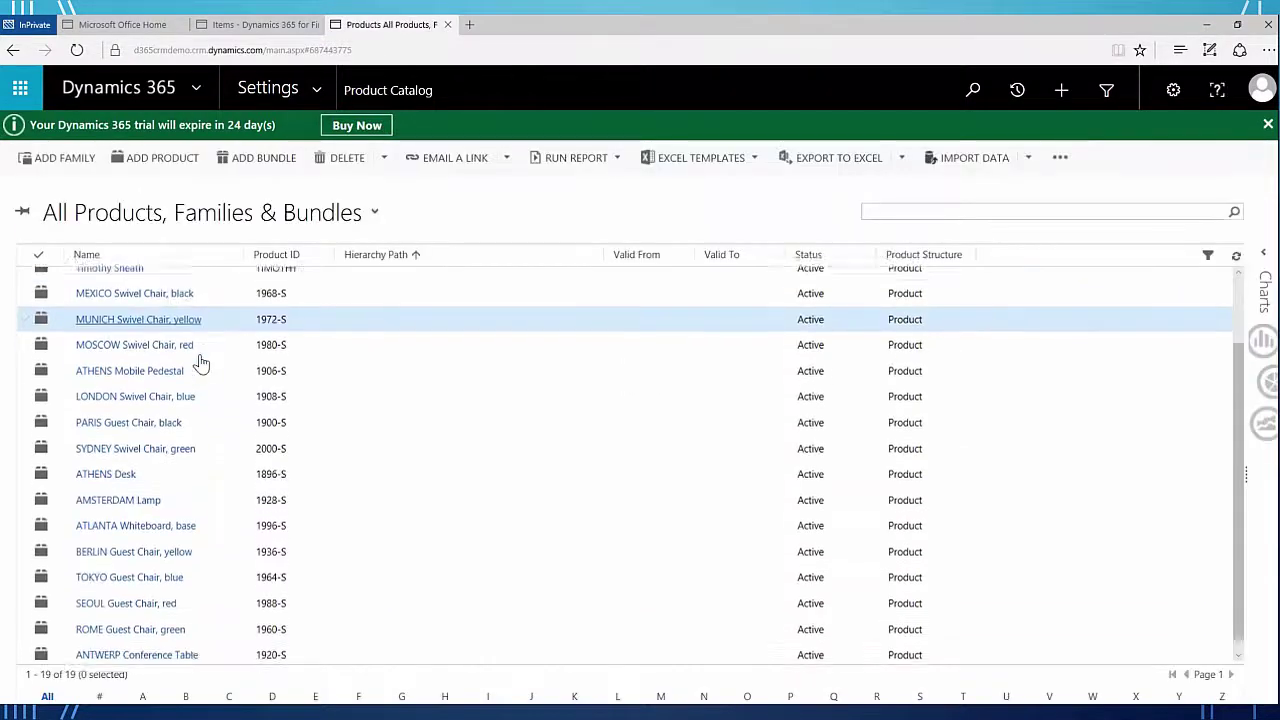
click(374, 213)
click(109, 283)
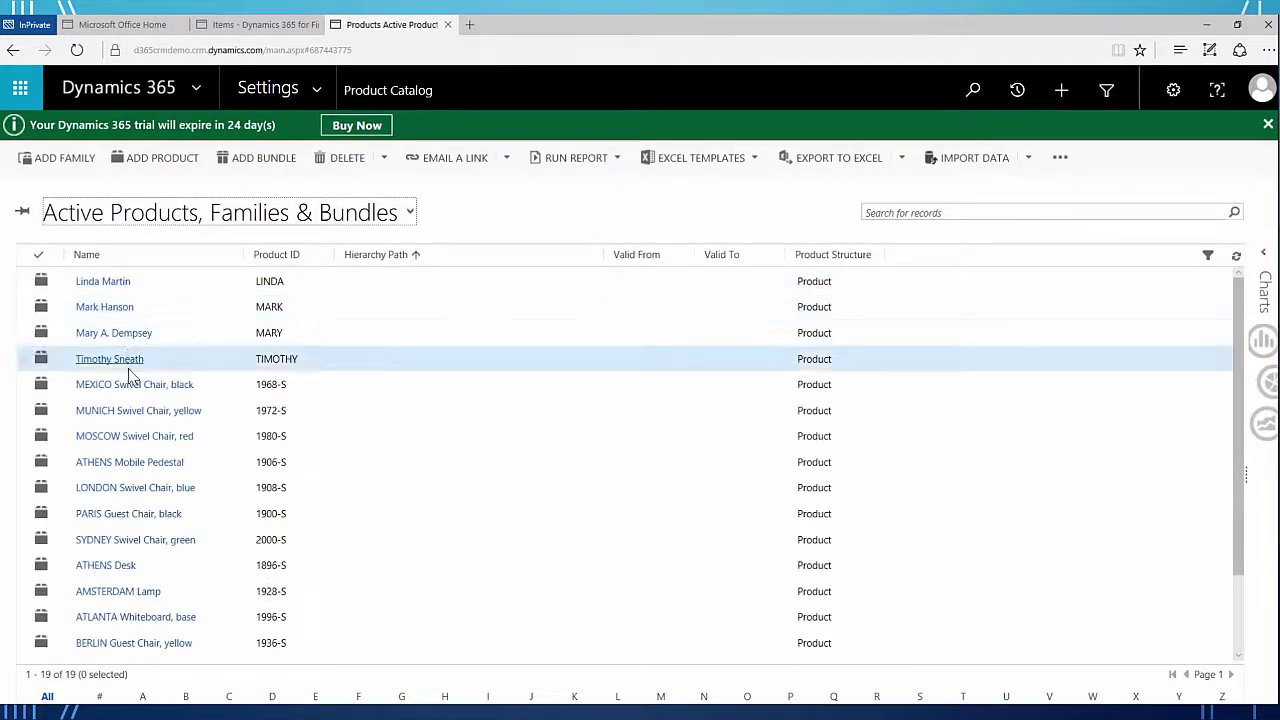
scroll(135, 360, down, 2)
scroll(195, 300, up, 2)
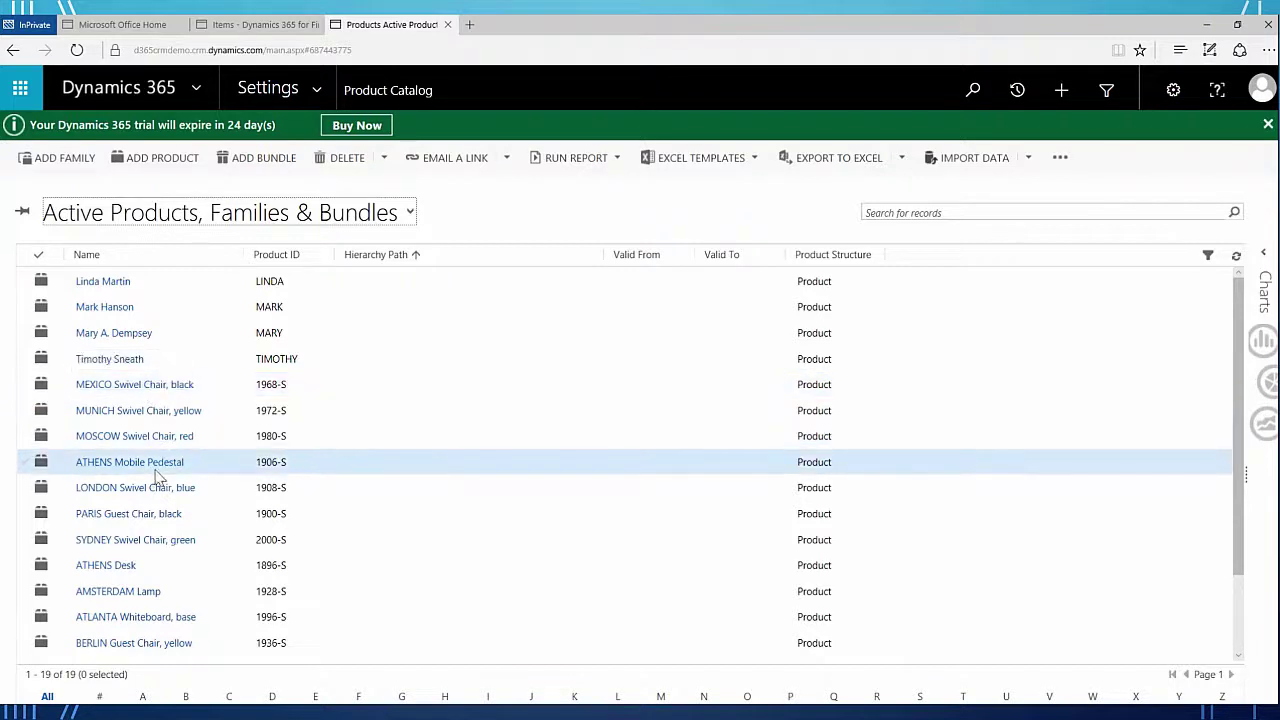
scroll(155, 476, down, 1)
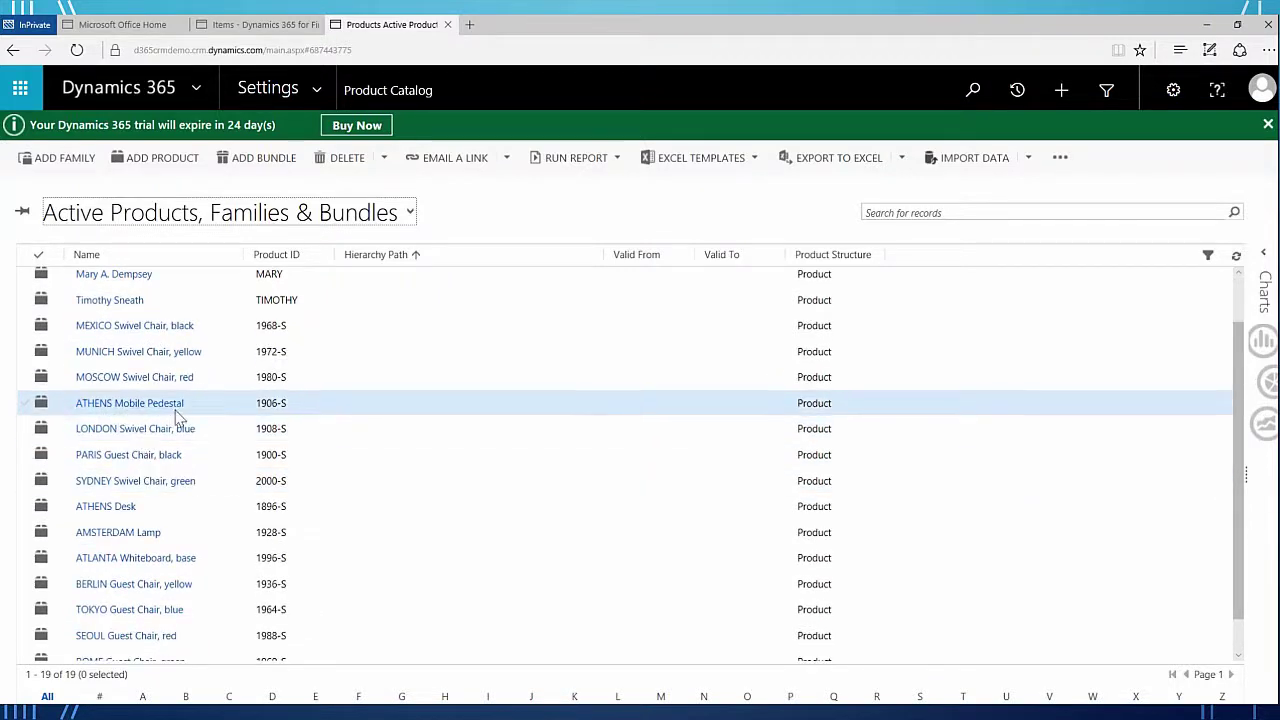
scroll(175, 510, down, 1)
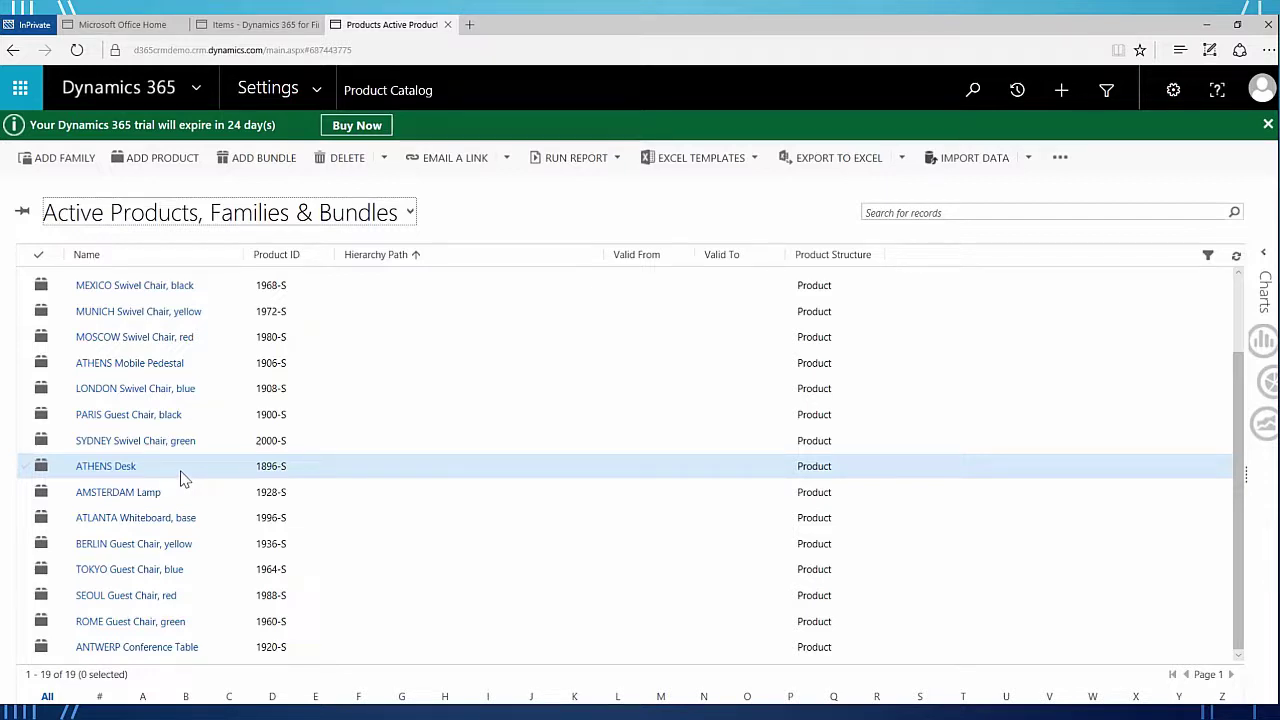
- Return to the Financials Items page and display the items as a detailed list
click(262, 24)
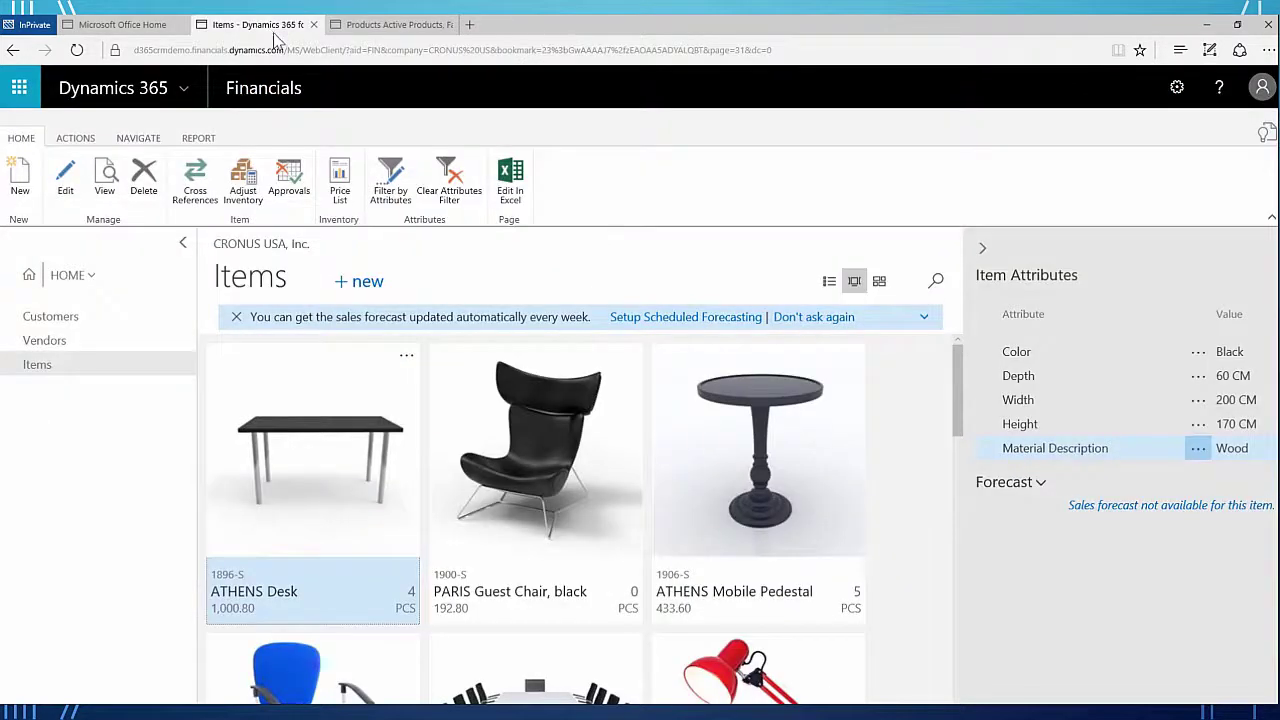
click(829, 282)
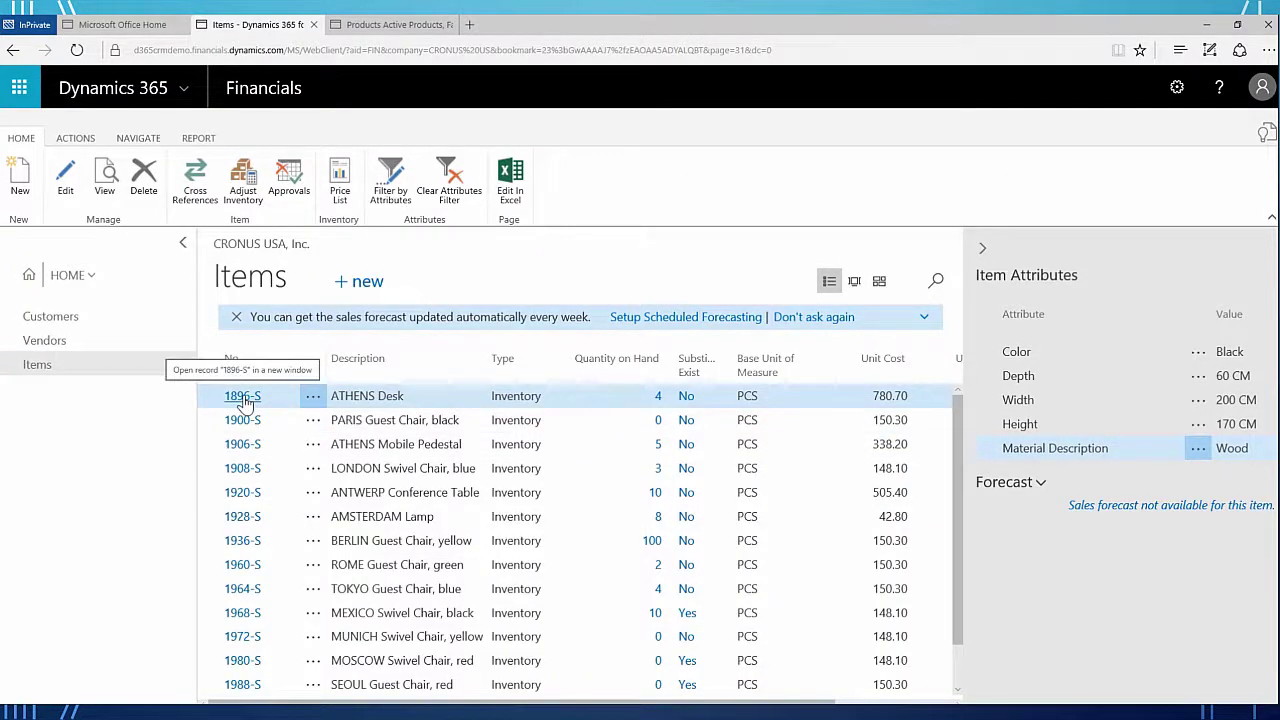
click(146, 139)
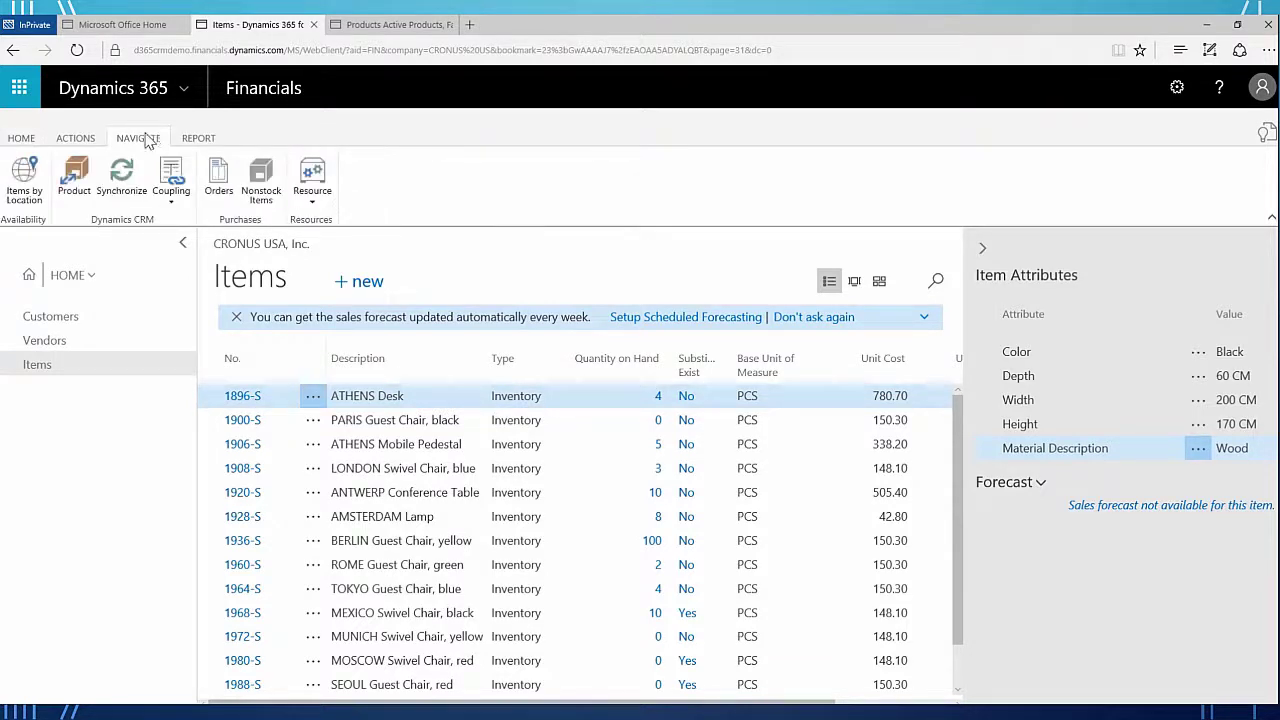
click(196, 138)
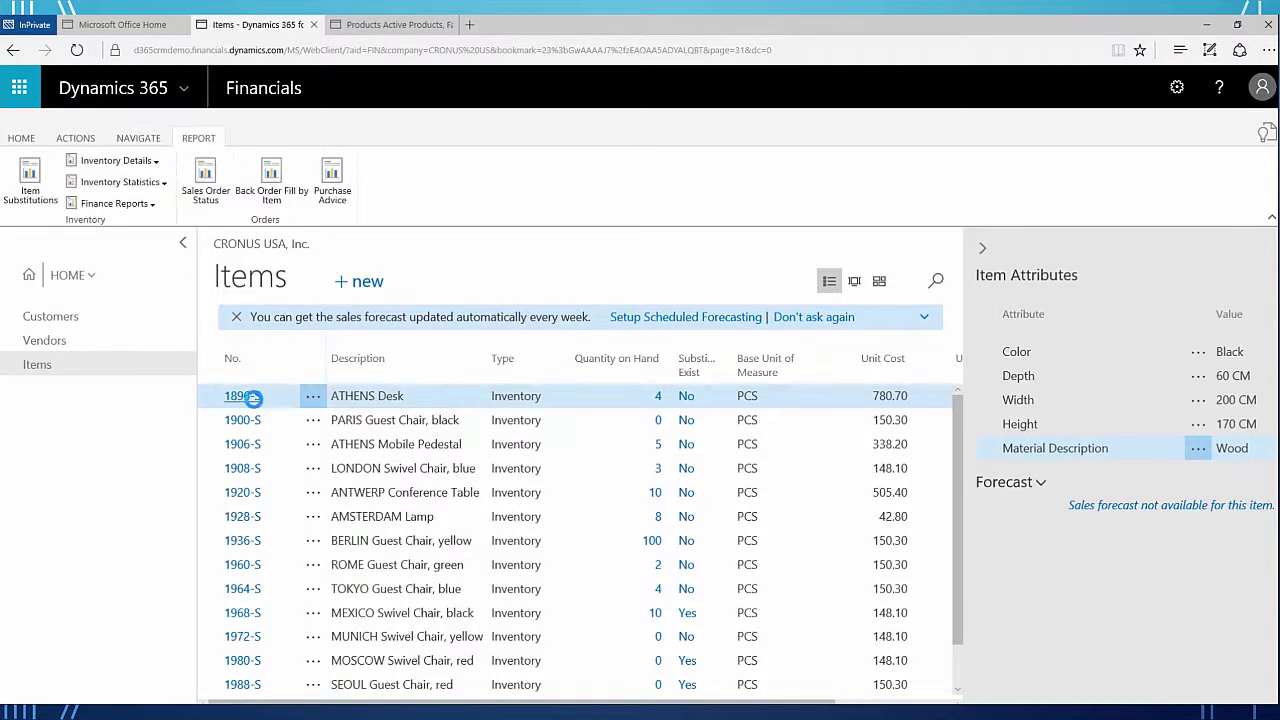
- Check the PARIS Guest Chair synchronization log reporting 15 inserted, then close it and the item card
click(252, 398)
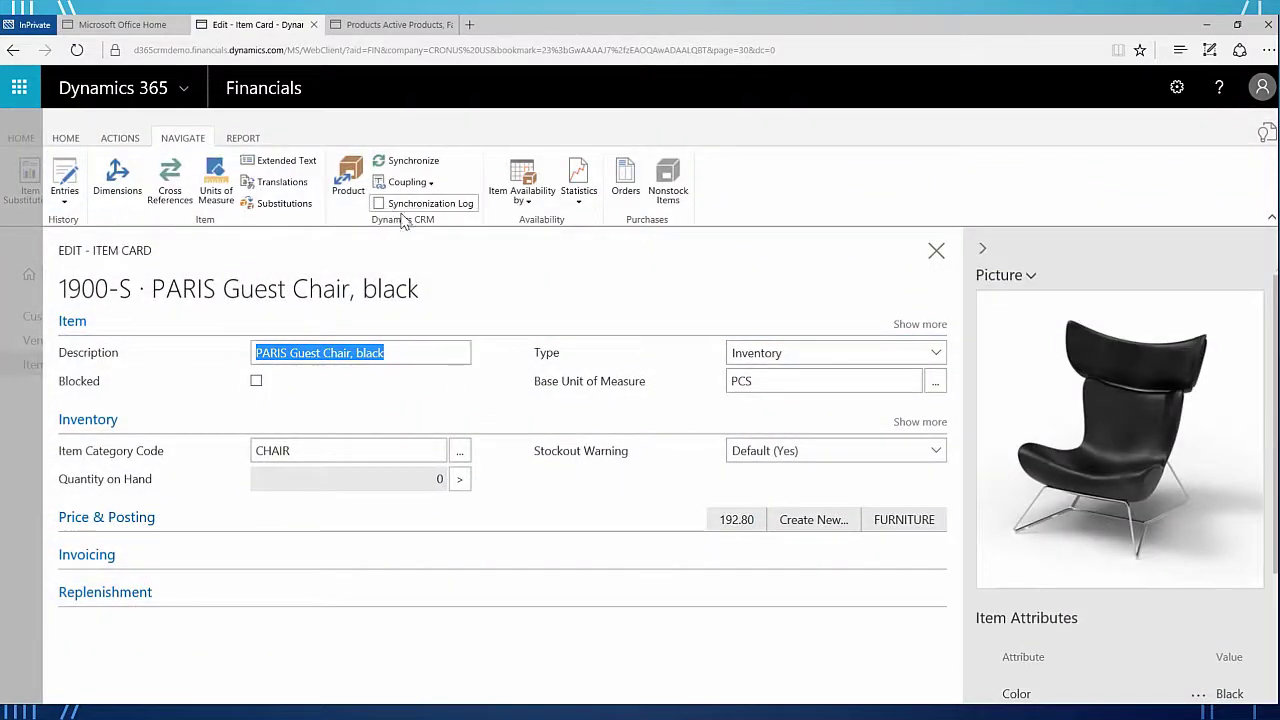
click(398, 207)
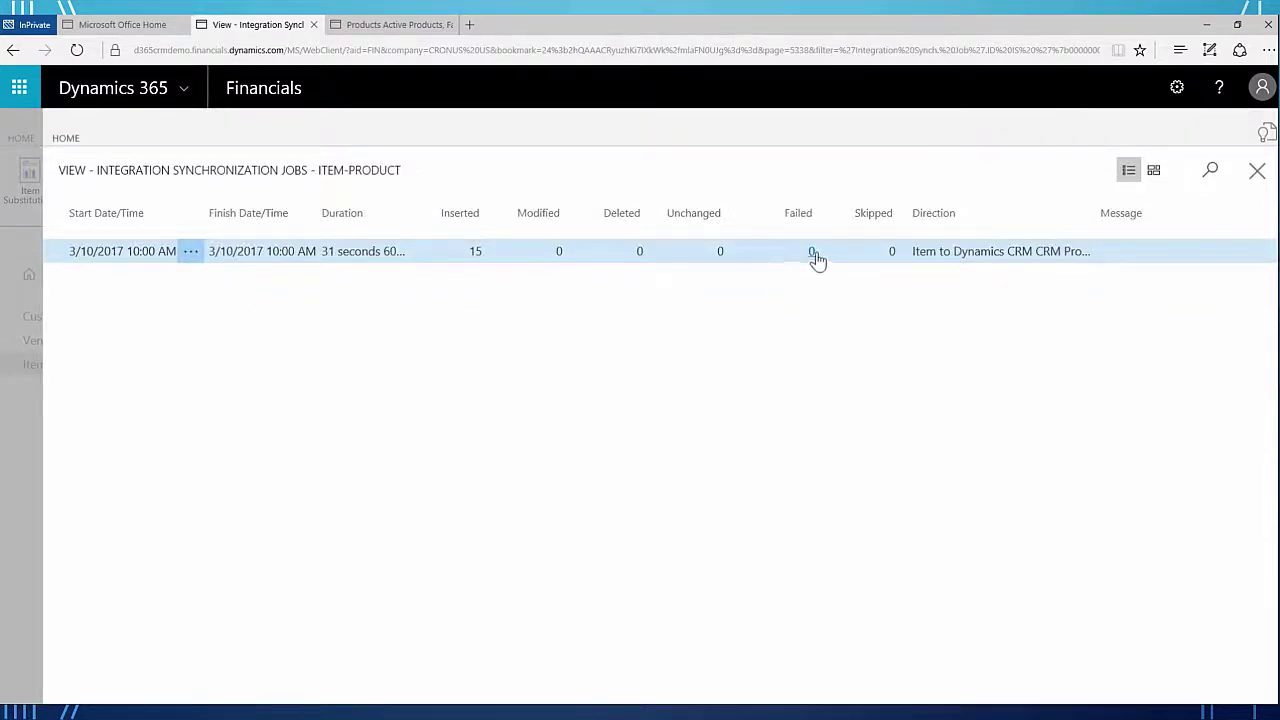
click(1256, 178)
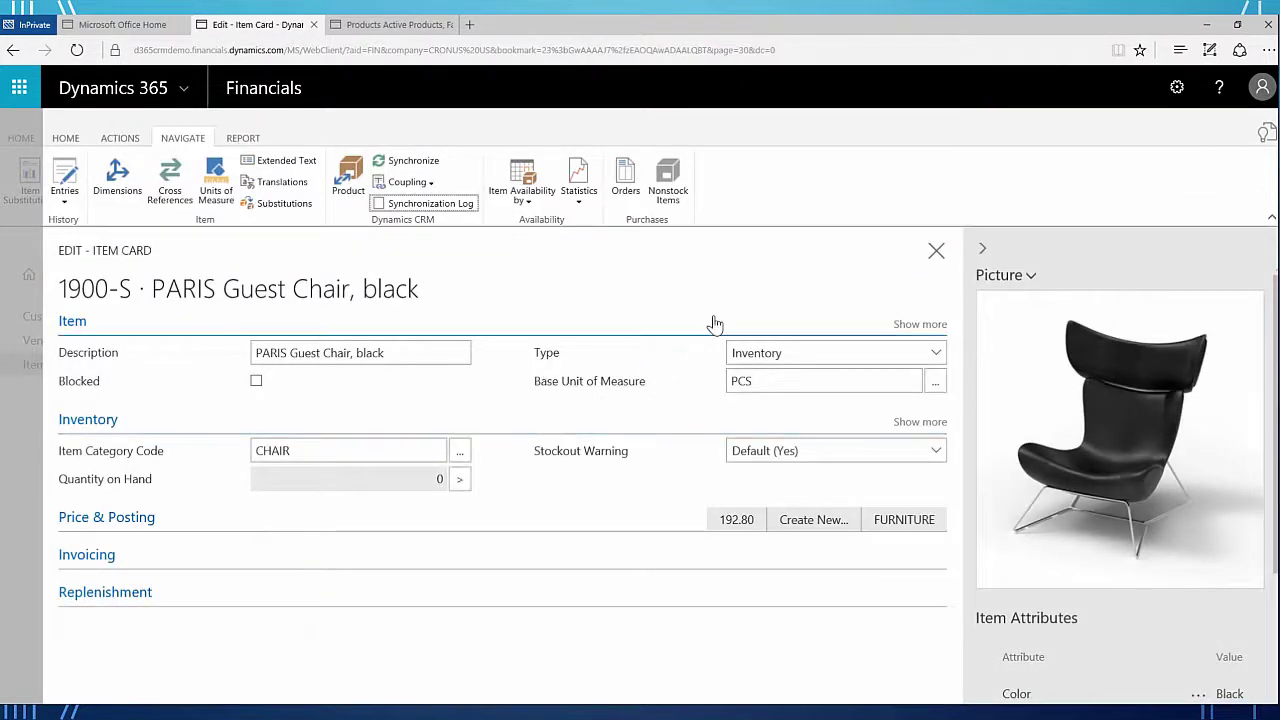
click(934, 253)
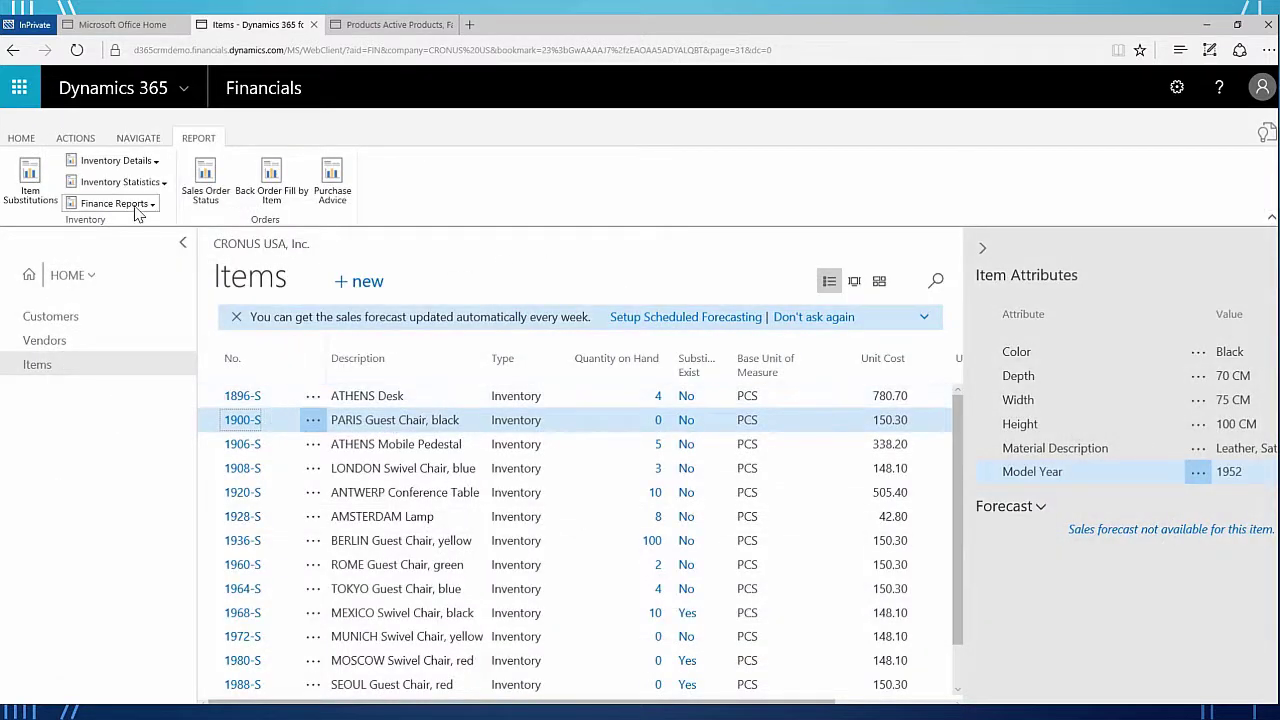
- Review the item Navigate, Actions and Coupling options, then go to the Customers list
click(128, 140)
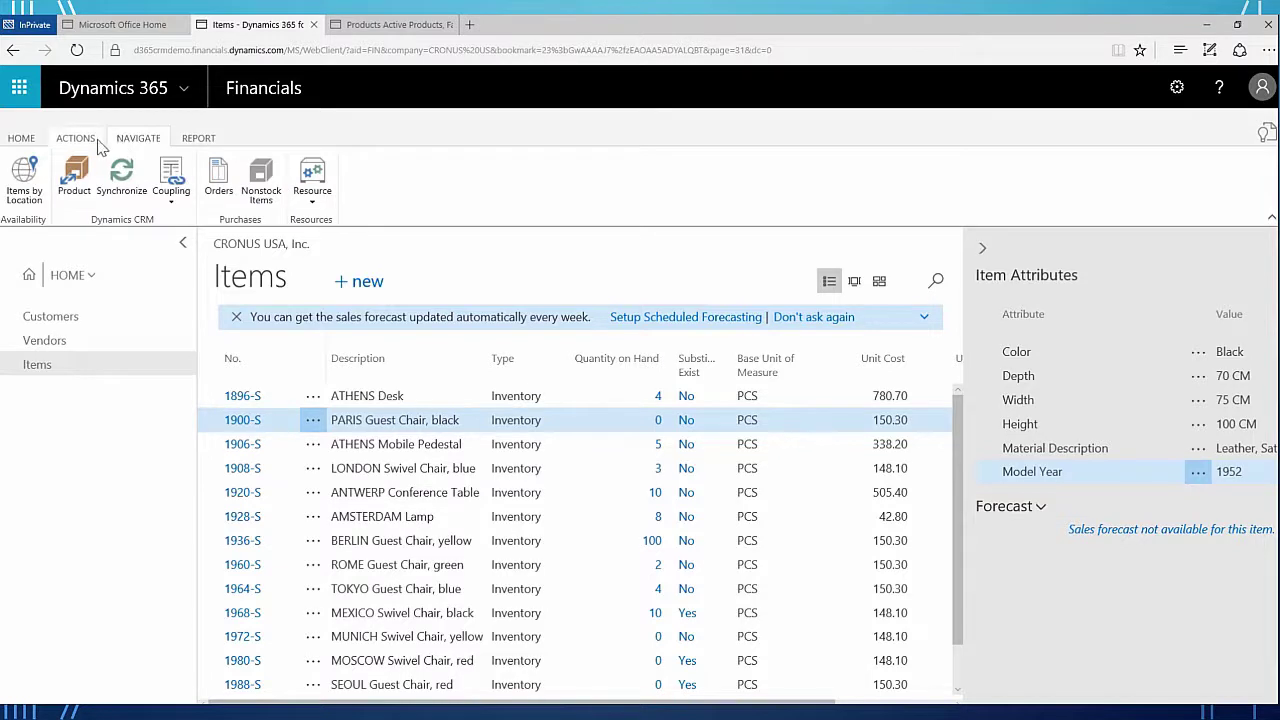
click(98, 142)
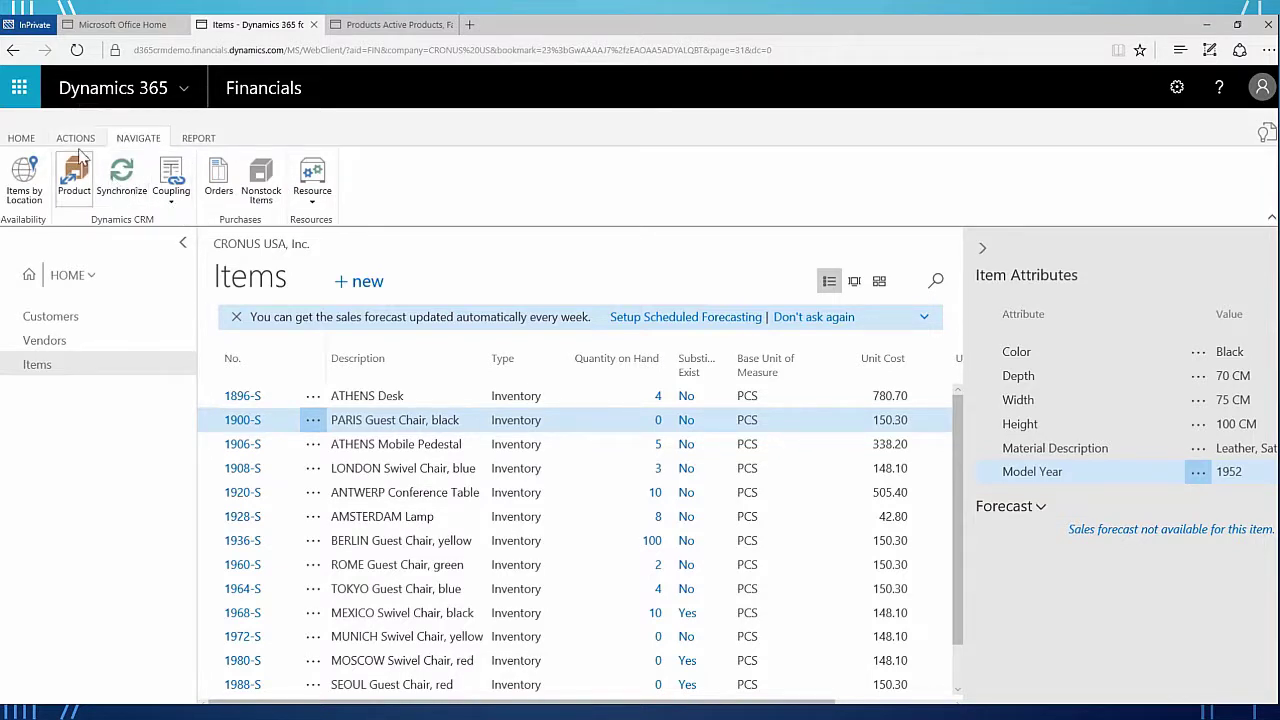
click(138, 138)
click(171, 200)
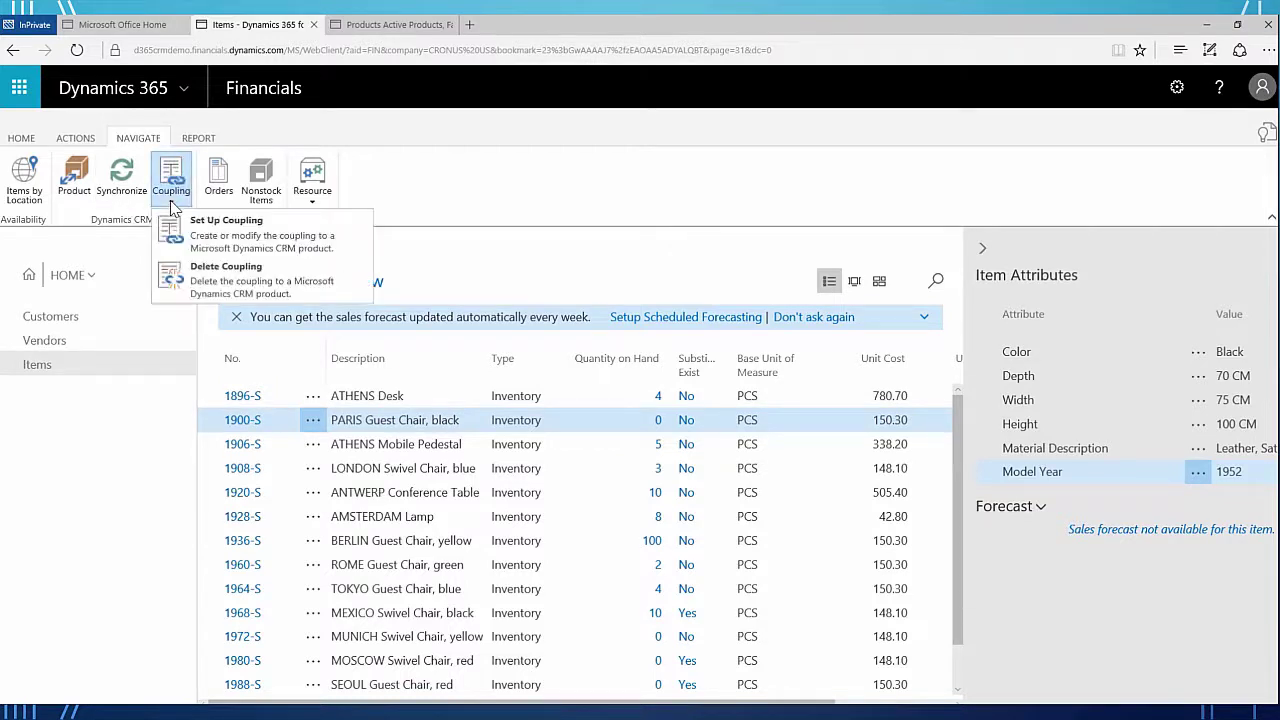
click(537, 136)
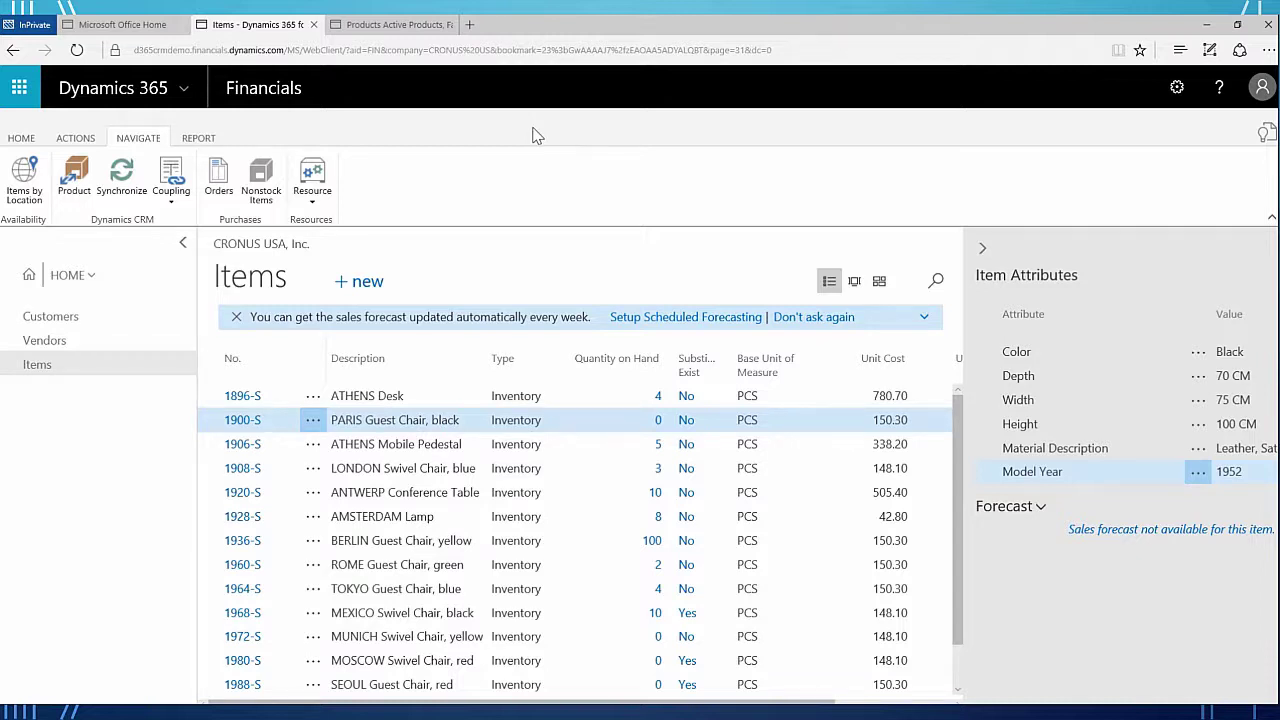
click(42, 316)
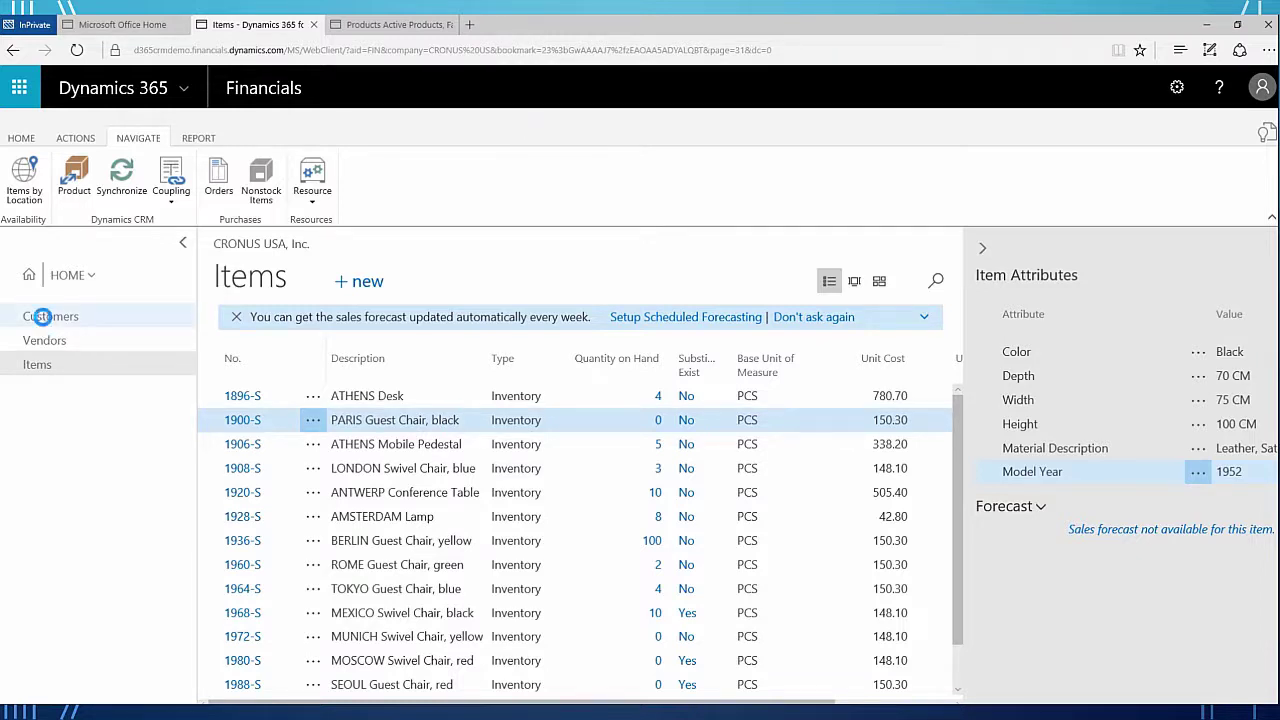